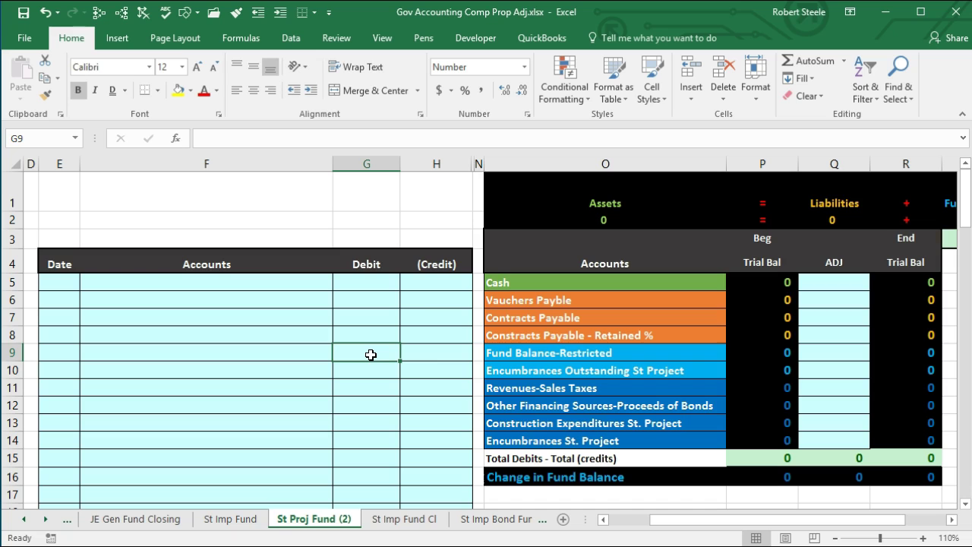
# Review the trial balance account groups and the list of project transactions C1 to C5.
pyautogui.moveTo(553, 280); pyautogui.dragTo(501, 278)
pyautogui.click(512, 314)
pyautogui.click(501, 357)
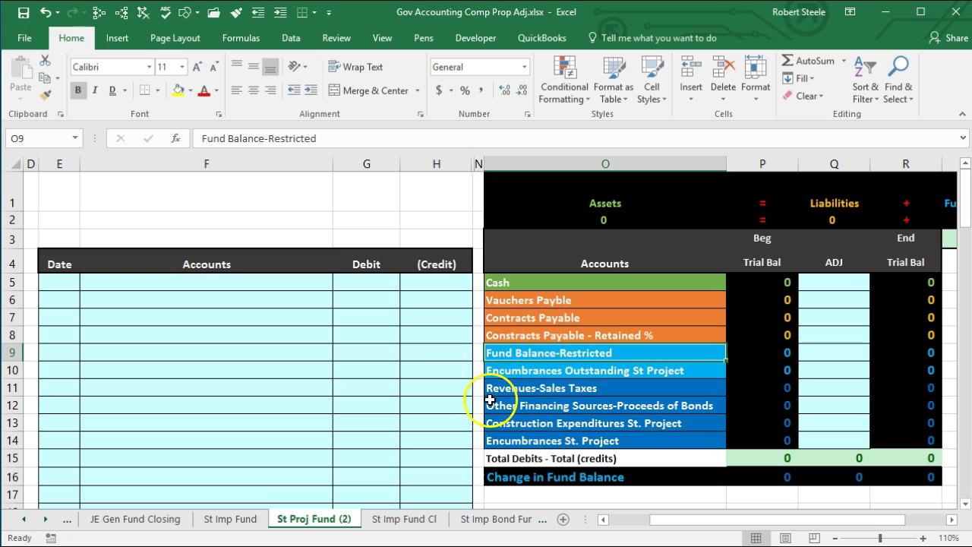
pyautogui.moveTo(478, 388); pyautogui.dragTo(482, 438)
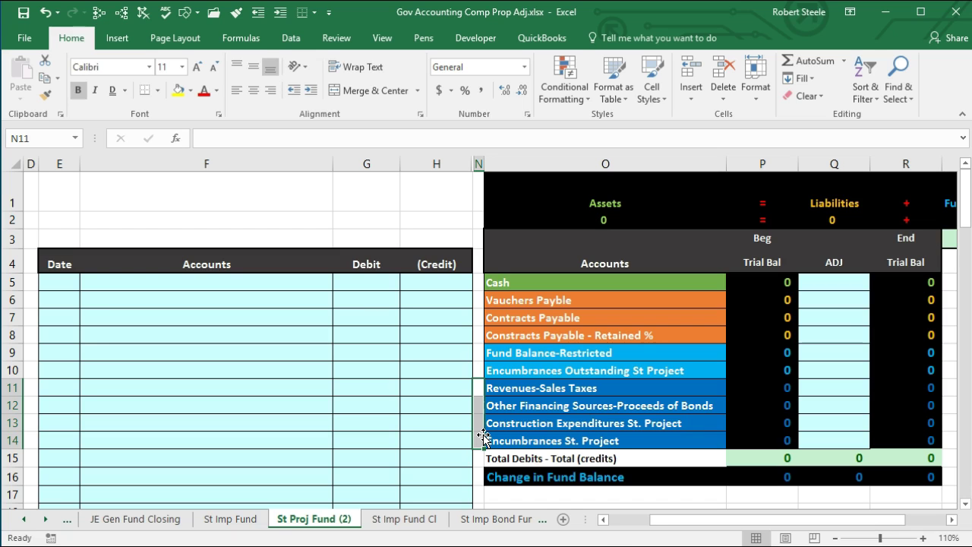
pyautogui.moveTo(685, 520); pyautogui.dragTo(628, 537)
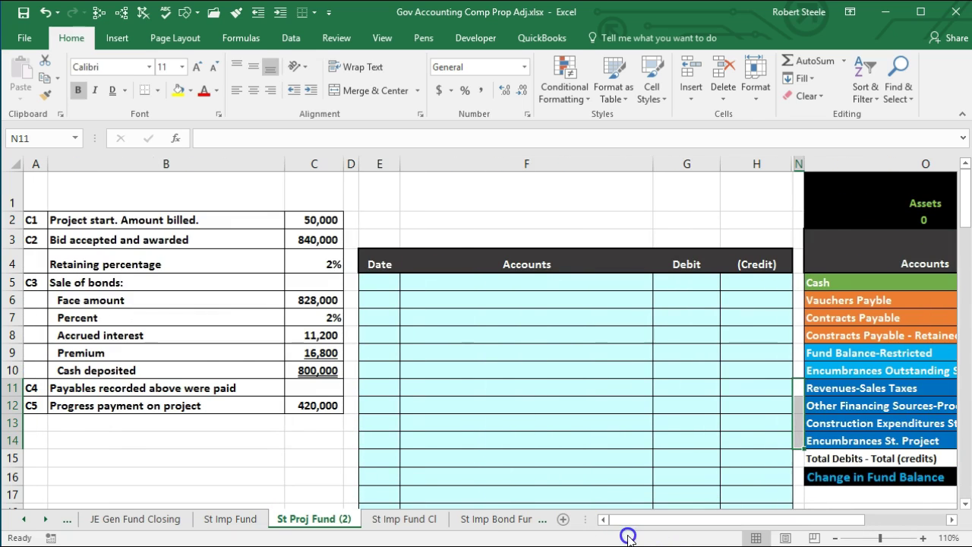
pyautogui.click(210, 368)
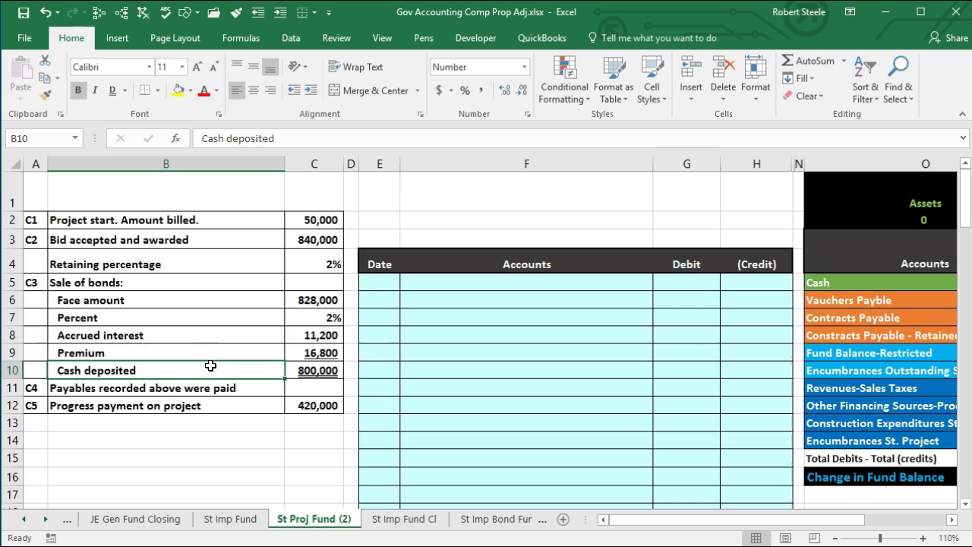
pyautogui.click(467, 370)
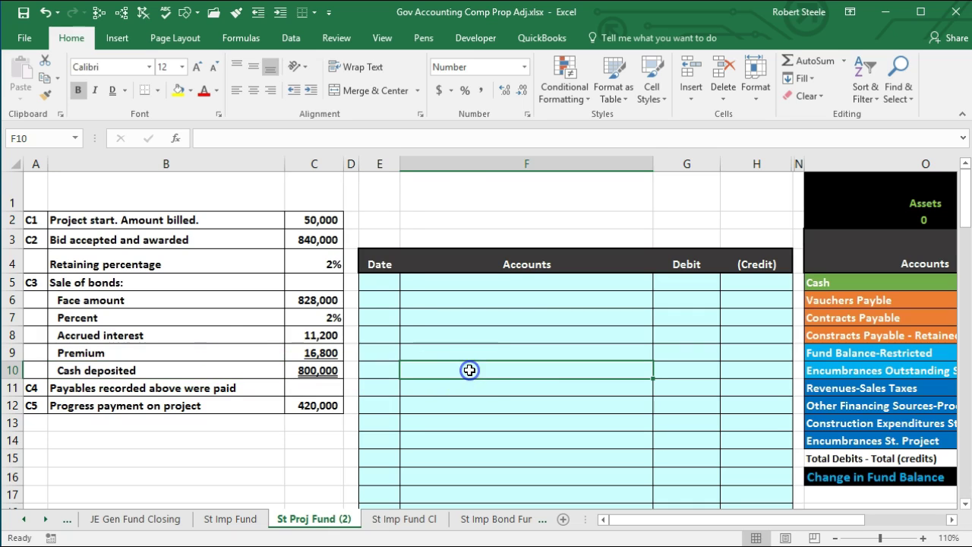
# Examine the trial balance's beginning, adjustment and ending columns beside the accounts.
pyautogui.press('Right')
pyautogui.press('Right')
pyautogui.press('Right')
pyautogui.press('Right')
pyautogui.press('Right')
pyautogui.press('Right')
pyautogui.press('Right')
pyautogui.press('Right')
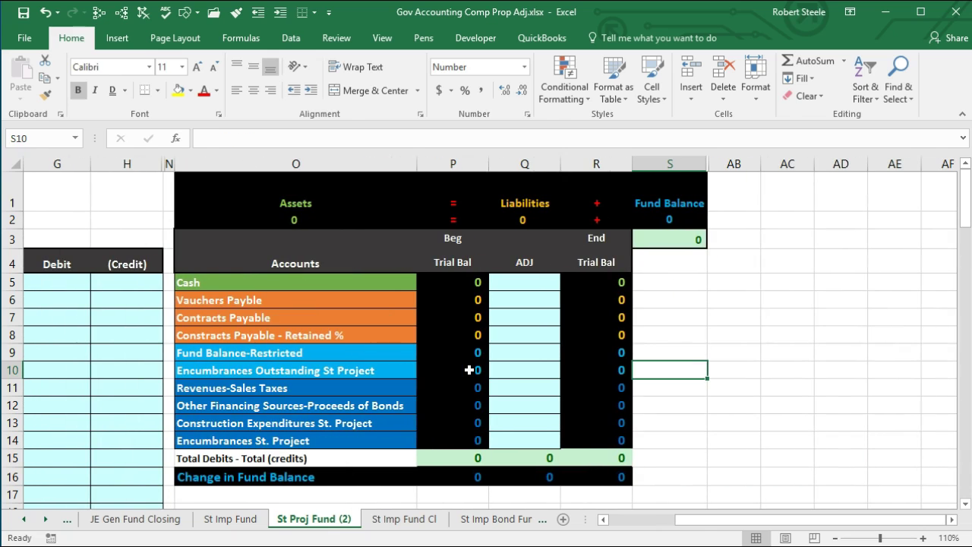
pyautogui.moveTo(531, 287); pyautogui.dragTo(530, 397)
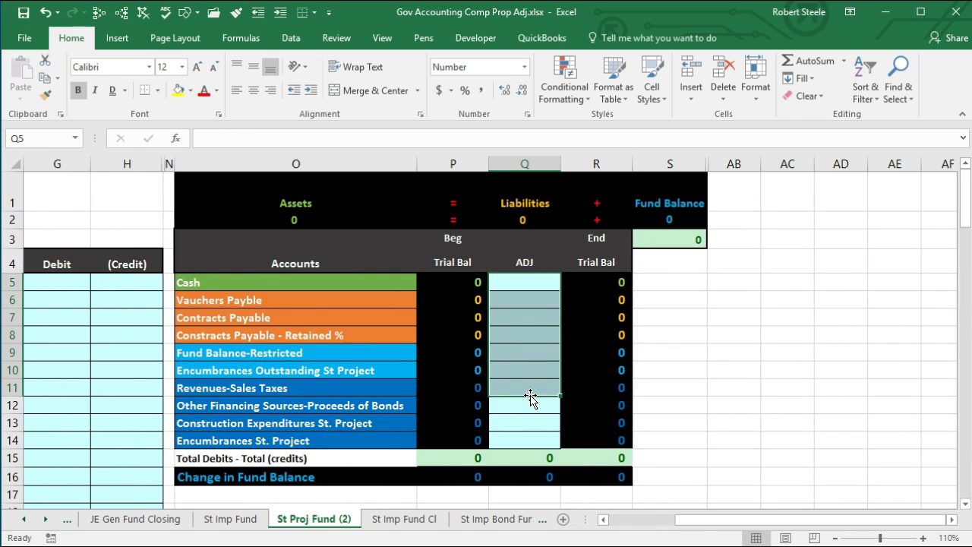
pyautogui.click(479, 331)
# Link the first journal entry's date cell E5 to the C1 transaction label with the formula =A2.
pyautogui.press('Left')
pyautogui.press('Left')
pyautogui.press('Left')
pyautogui.press('Left')
pyautogui.press('Left')
pyautogui.press('Left')
pyautogui.press('Left')
pyautogui.press('Left')
pyautogui.press('Left')
pyautogui.press('Left')
pyautogui.press('Left')
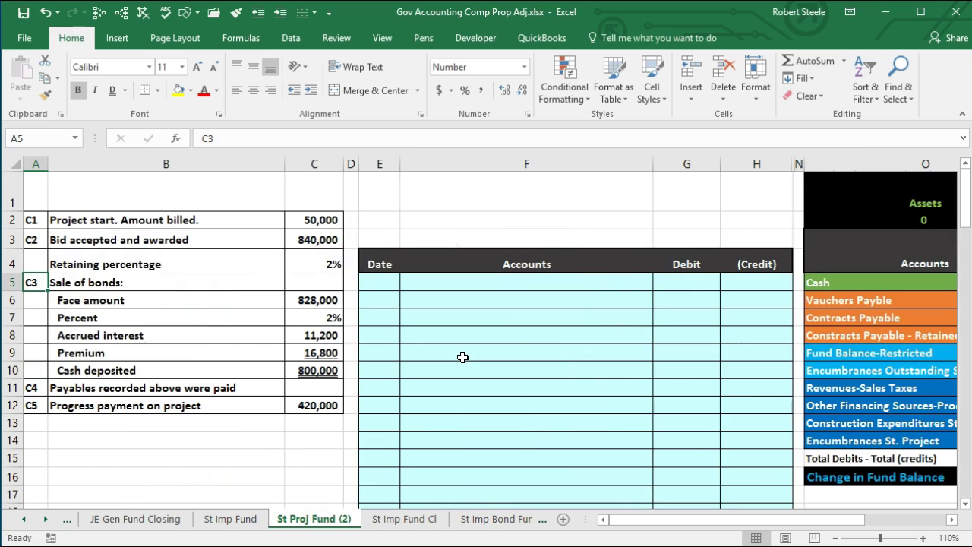
pyautogui.click(378, 284)
pyautogui.write('=')
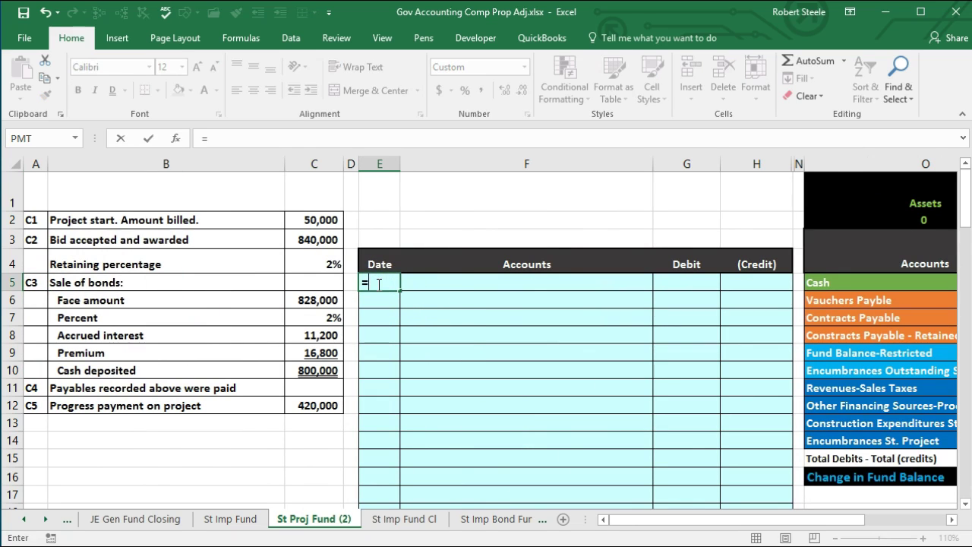
pyautogui.click(41, 215)
pyautogui.press('Return')
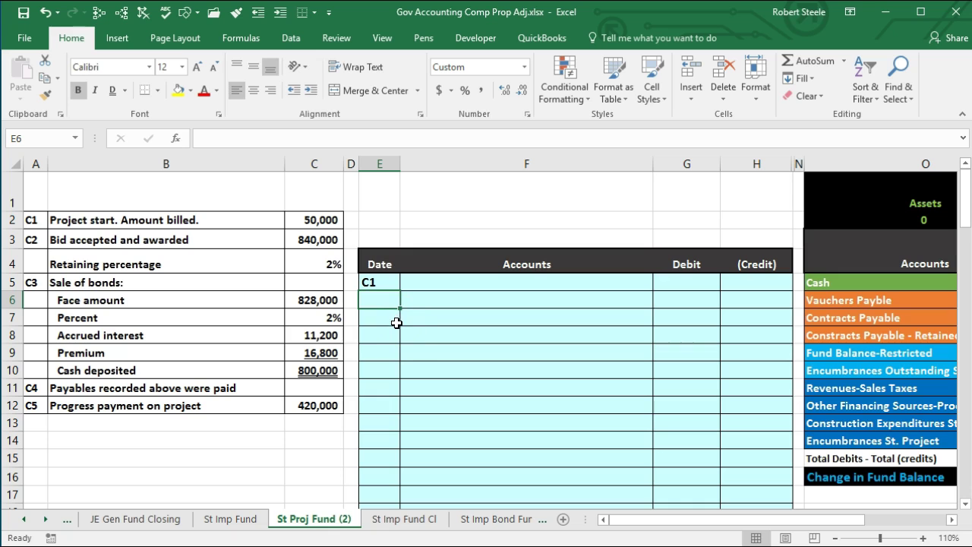
# Copy the account name Construction Expenditures St. Project from the trial balance and paste it as values into F5.
pyautogui.moveTo(636, 523); pyautogui.dragTo(686, 517)
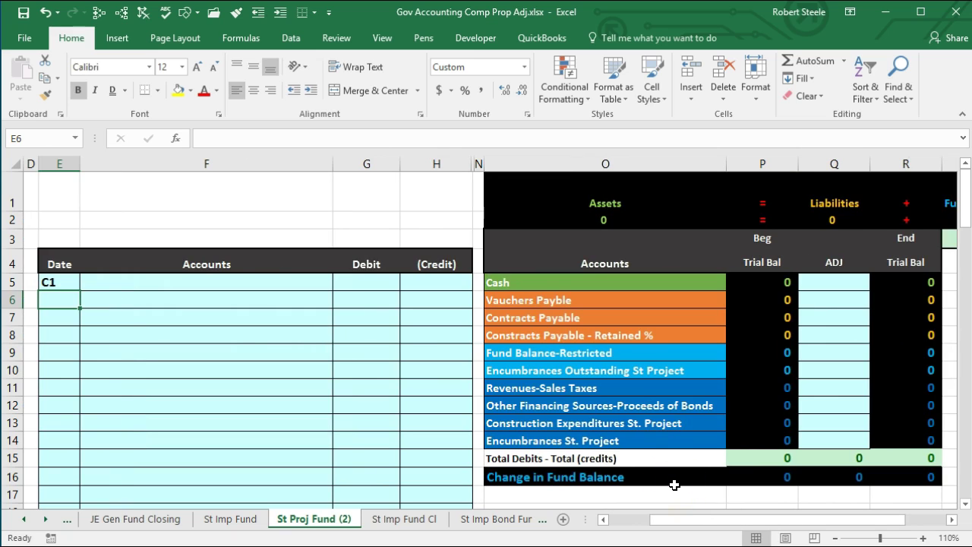
pyautogui.click(539, 425)
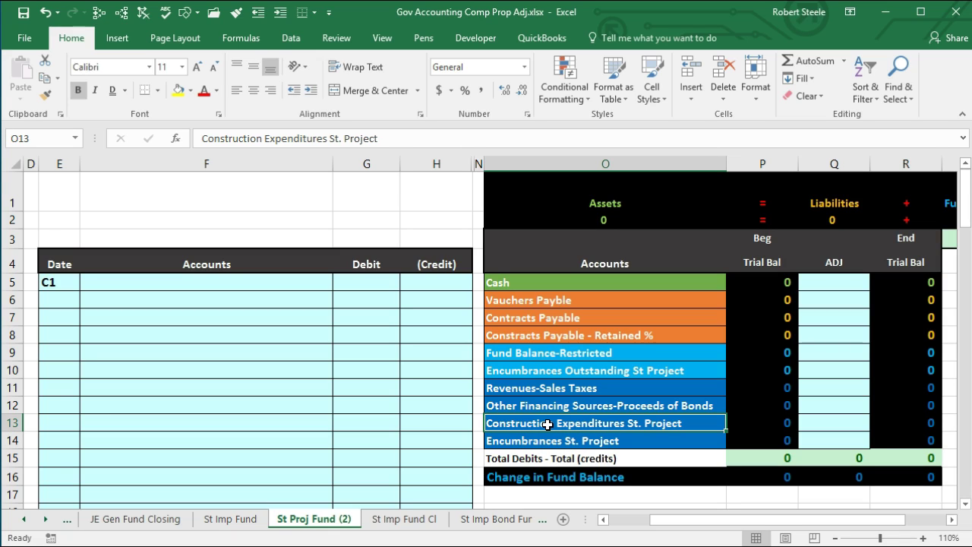
pyautogui.rightClick(547, 424)
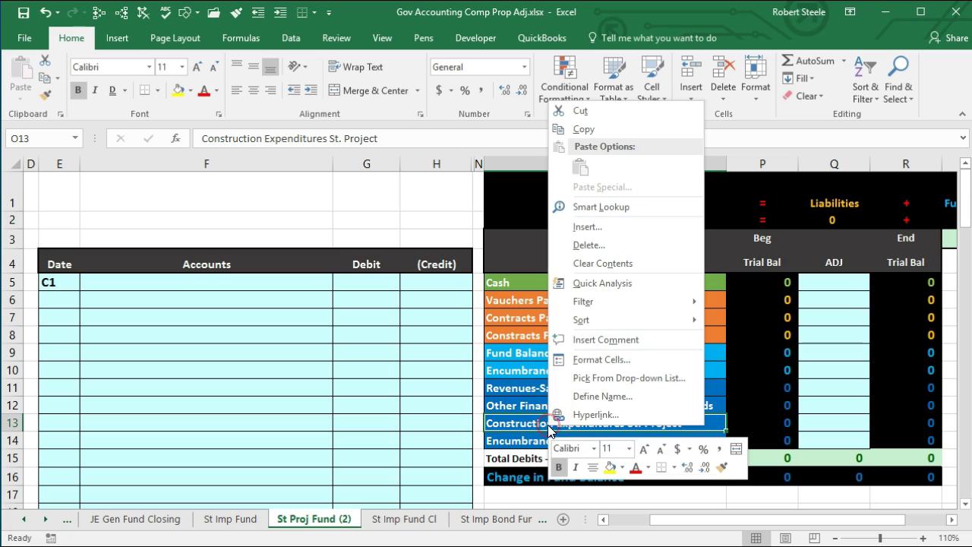
pyautogui.click(581, 130)
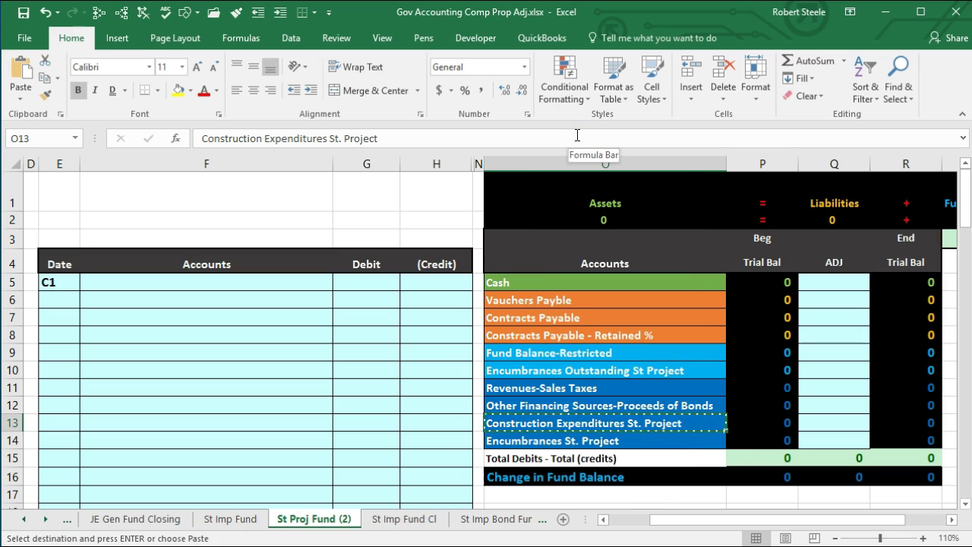
pyautogui.click(174, 279)
pyautogui.rightClick(176, 280)
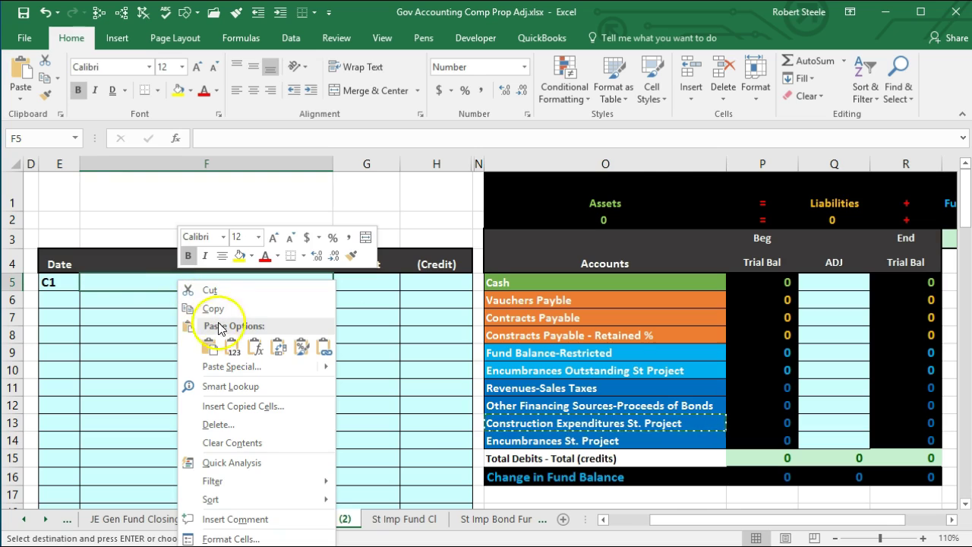
pyautogui.click(233, 347)
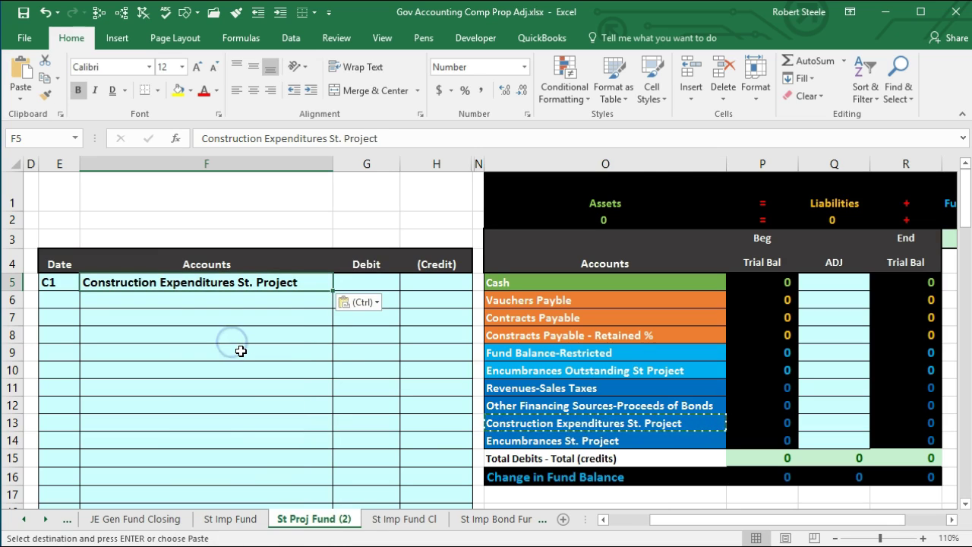
# Enter the debit for Construction Expenditures St. Project in G5 with the formula =C2, linking the project start amount billed.
pyautogui.click(379, 283)
pyautogui.press('Left')
pyautogui.press('Left')
pyautogui.press('Left')
pyautogui.press('Left')
pyautogui.press('Left')
pyautogui.press('Left')
pyautogui.press('Right')
pyautogui.press('Right')
pyautogui.press('Right')
pyautogui.press('Right')
pyautogui.press('Right')
pyautogui.press('Right')
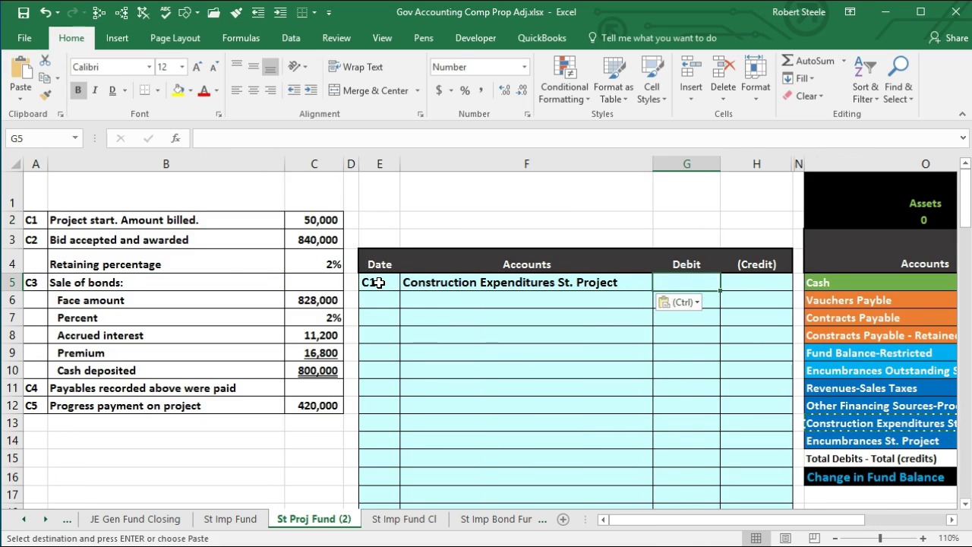
pyautogui.write('=')
pyautogui.click(329, 222)
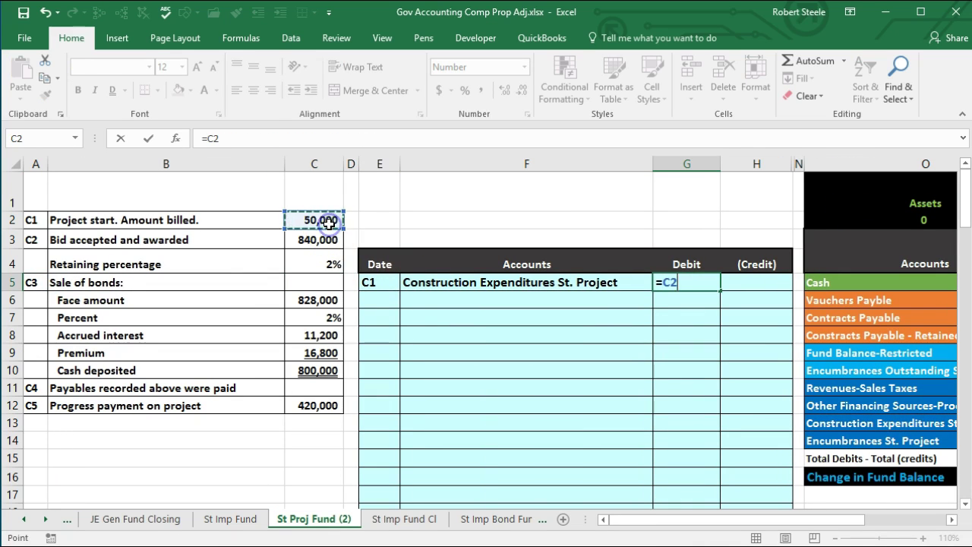
pyautogui.press('Return')
# Copy the account name Vauchers Payble from the trial balance and paste it as values into F6.
pyautogui.press('Right')
pyautogui.press('Right')
pyautogui.press('Right')
pyautogui.press('Right')
pyautogui.press('Right')
pyautogui.press('Right')
pyautogui.press('Right')
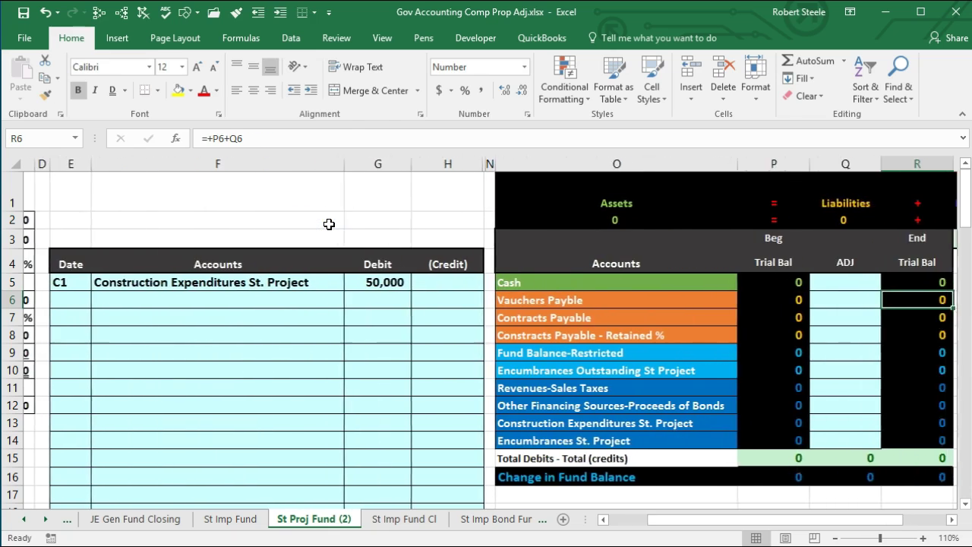
pyautogui.press('Left')
pyautogui.press('Left')
pyautogui.press('Left')
pyautogui.press('Left')
pyautogui.press('Left')
pyautogui.press('Left')
pyautogui.press('Left')
pyautogui.press('Left')
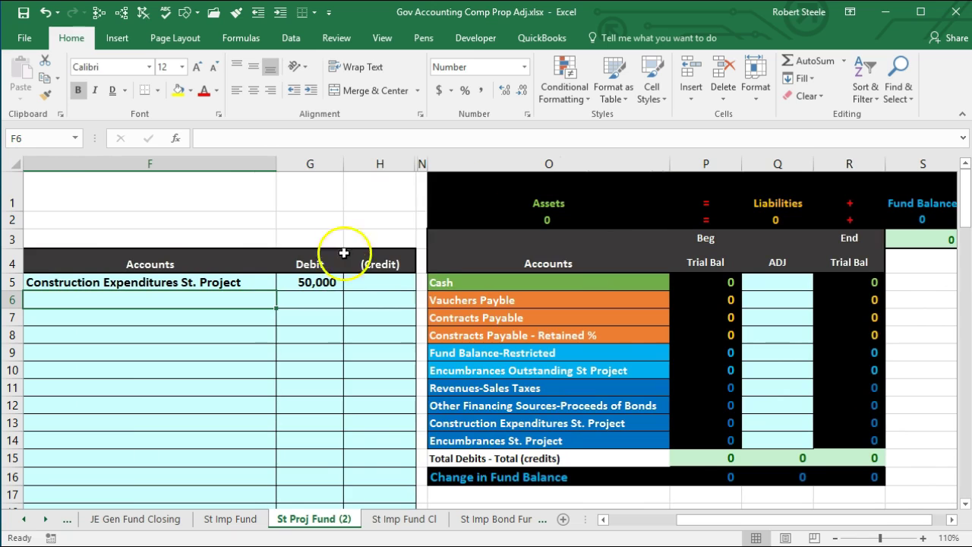
pyautogui.click(468, 300)
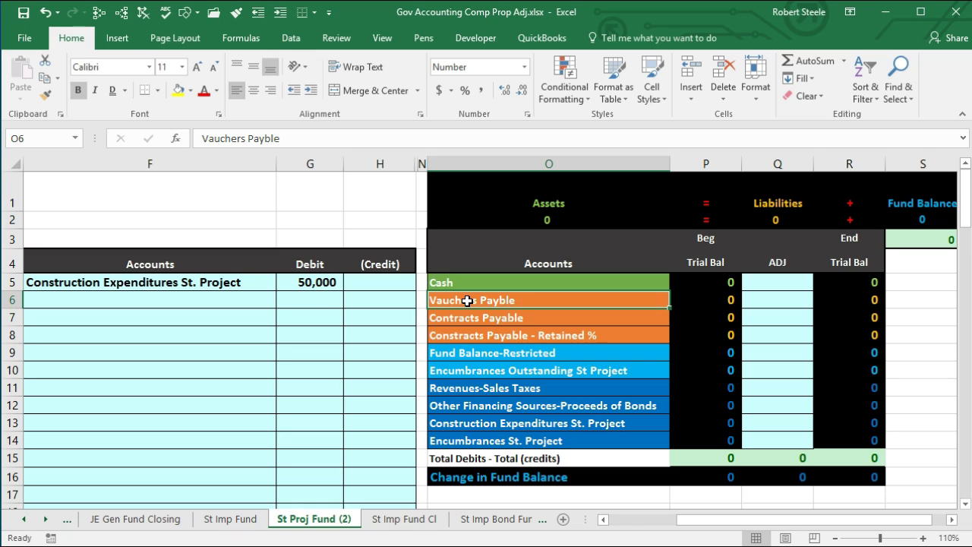
pyautogui.rightClick(467, 301)
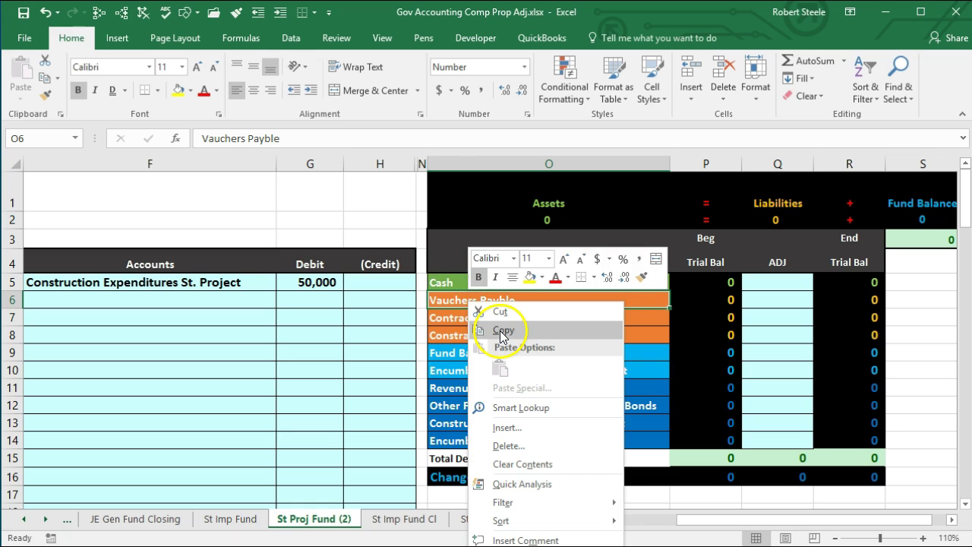
pyautogui.click(501, 331)
pyautogui.click(229, 298)
pyautogui.rightClick(170, 303)
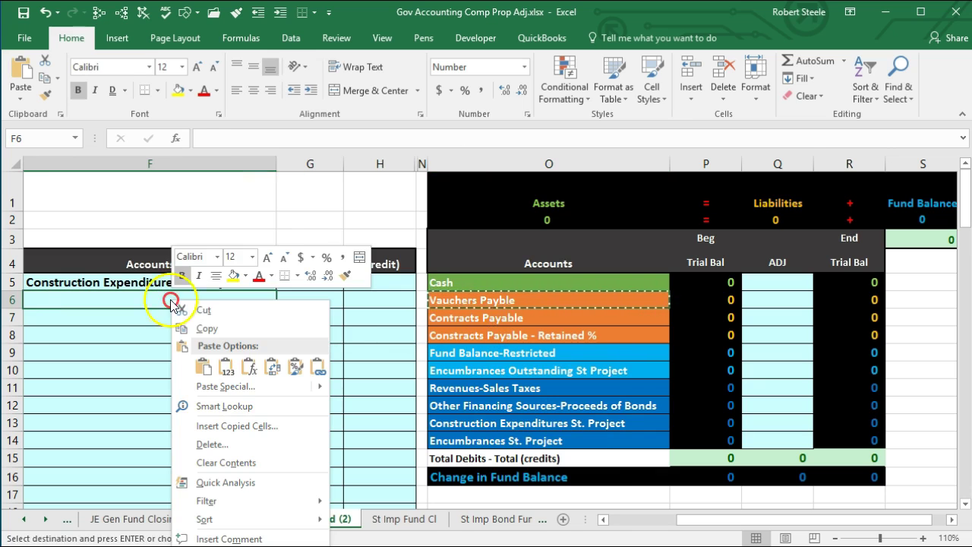
pyautogui.click(227, 367)
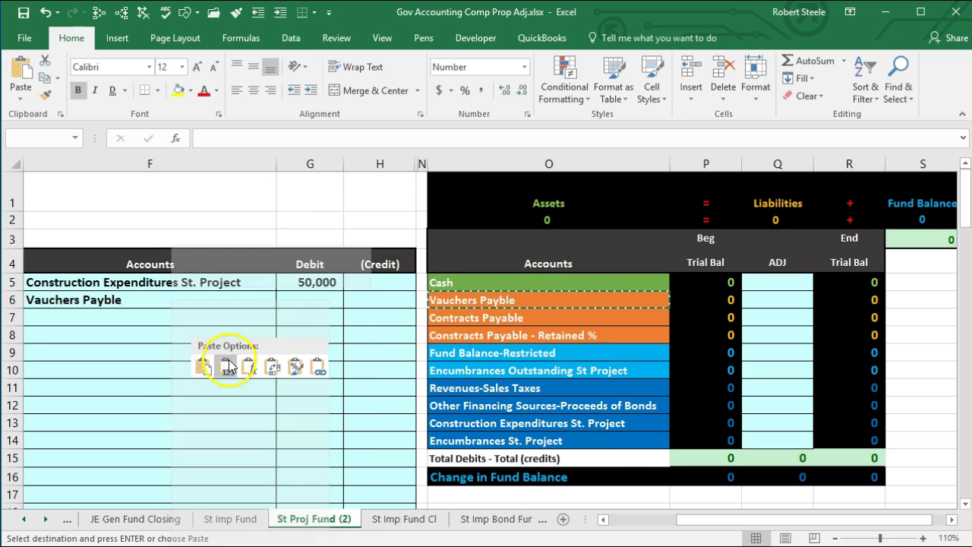
# Enter the vouchers payable credit in H6 as the negative of the debit in G5.
pyautogui.click(355, 302)
pyautogui.write('-')
pyautogui.press('Left')
pyautogui.press('Up')
pyautogui.press('Return')
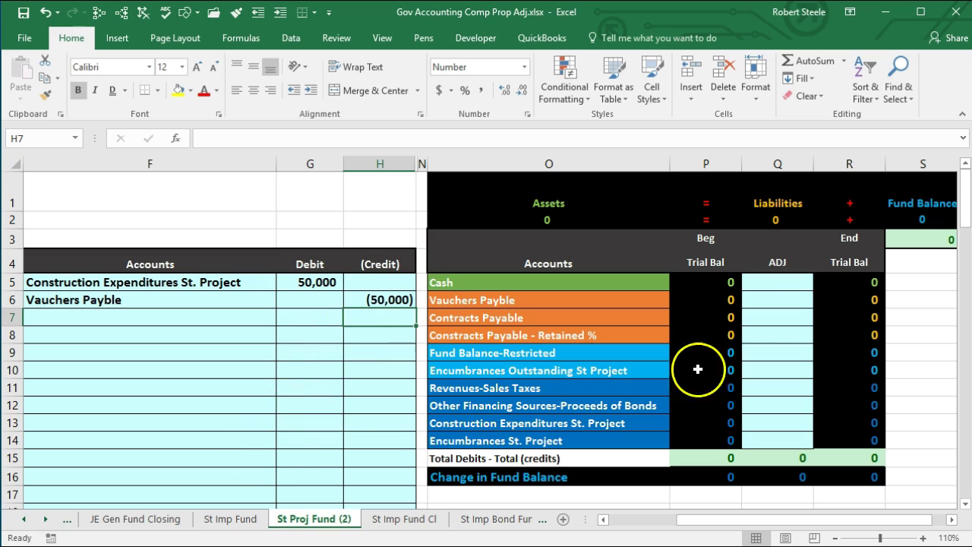
# Post the debit to the Construction Expenditures St. Project adjustment cell Q13 with the formula =G5.
pyautogui.click(791, 296)
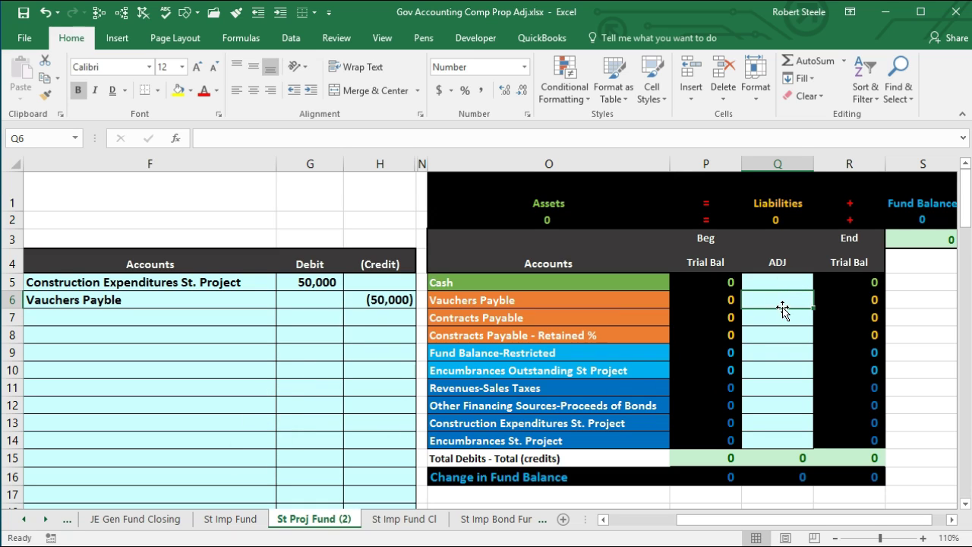
pyautogui.click(764, 423)
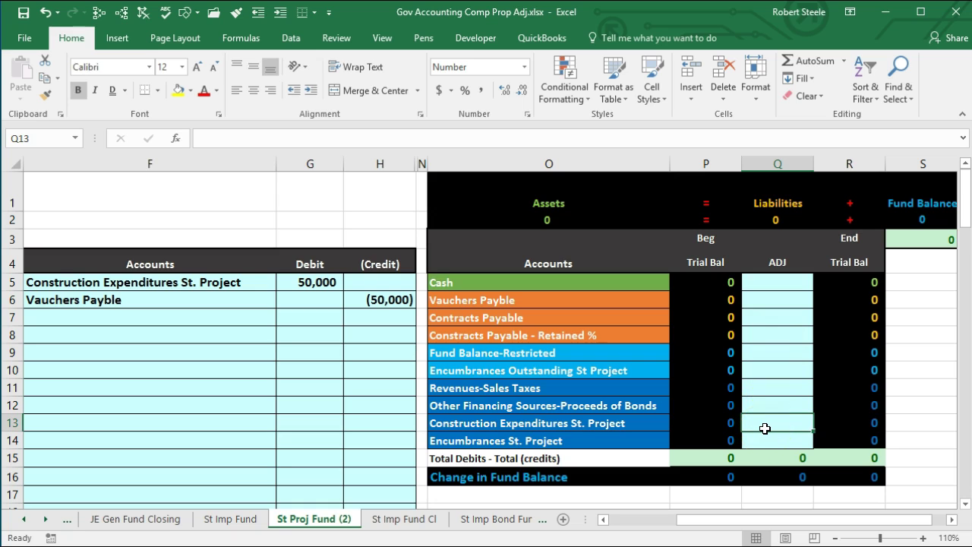
pyautogui.write('=')
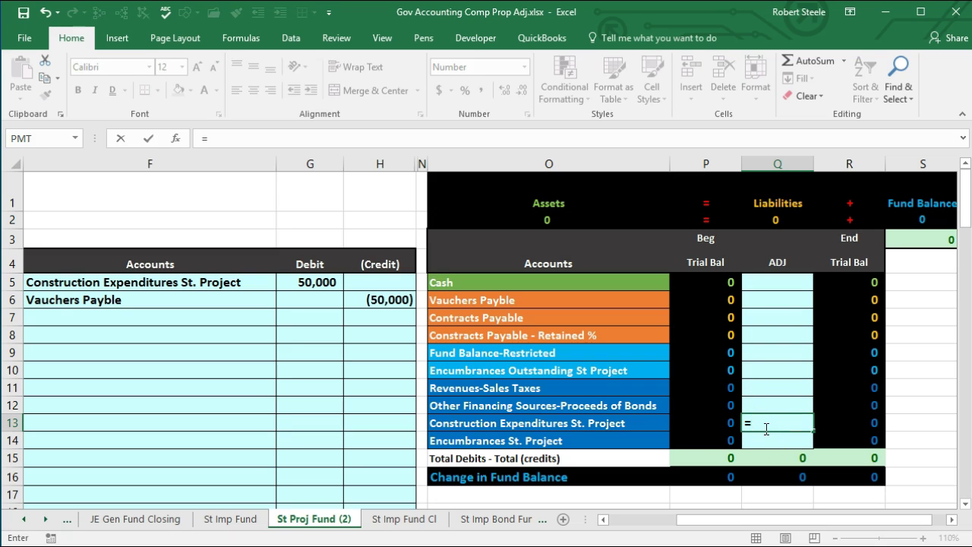
pyautogui.click(296, 281)
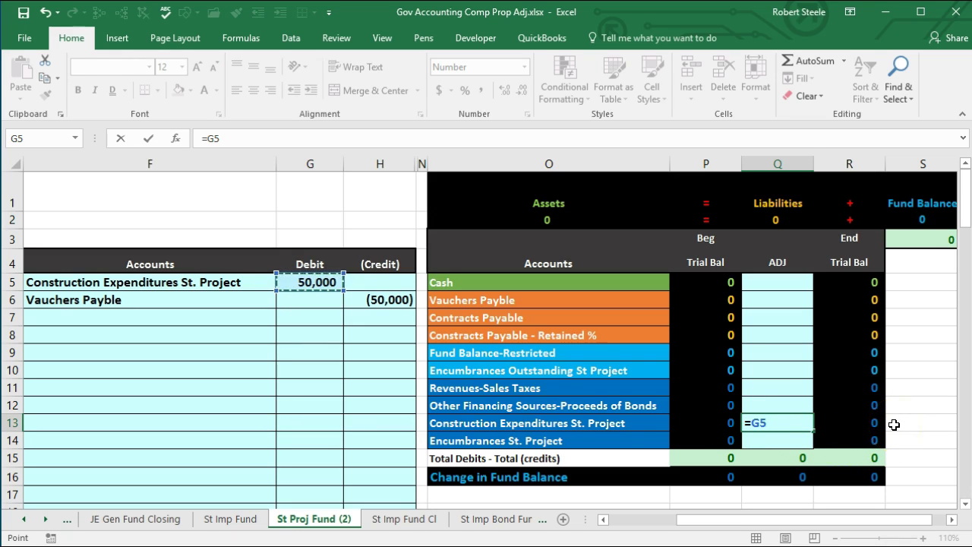
pyautogui.press('Return')
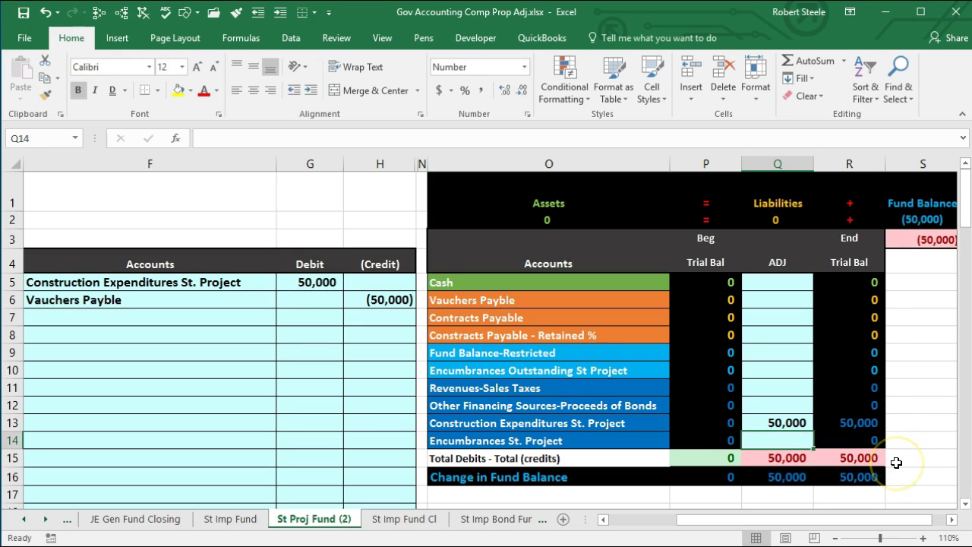
# Post the credit to the vouchers payable adjustment cell Q6 with the formula =H6.
pyautogui.click(774, 300)
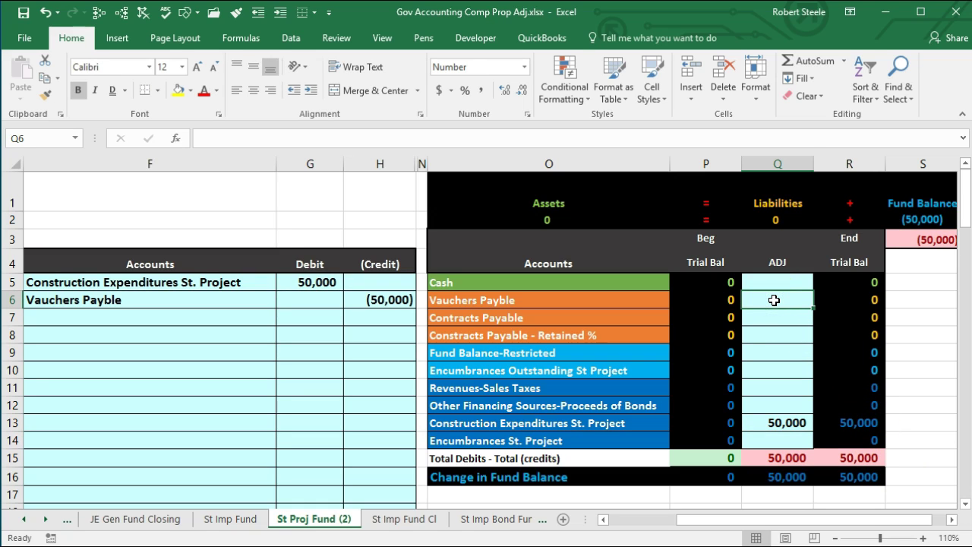
pyautogui.write('=')
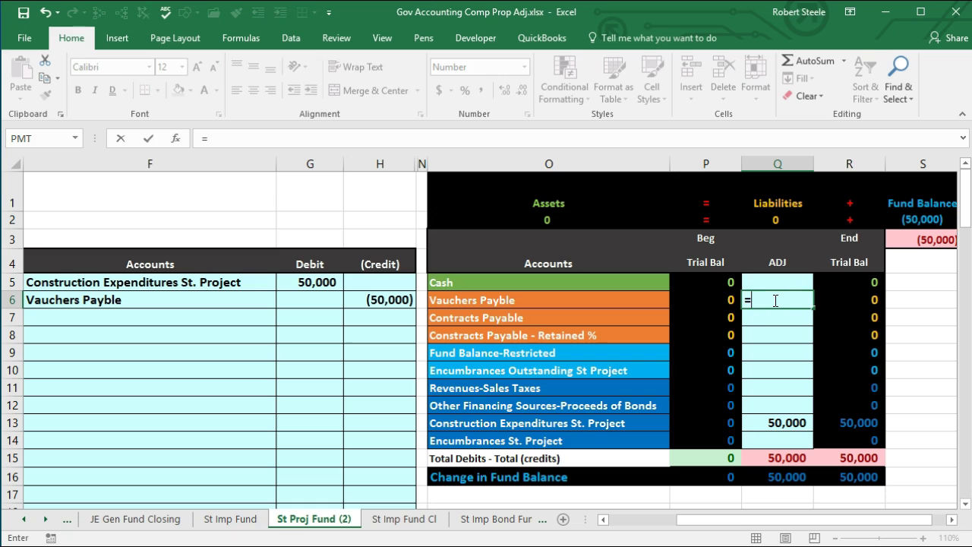
pyautogui.click(386, 298)
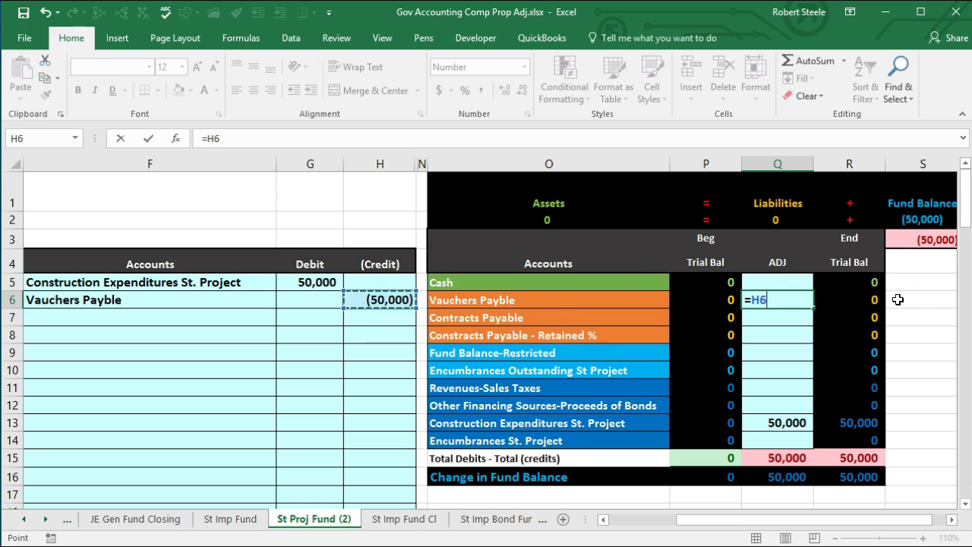
pyautogui.press('Return')
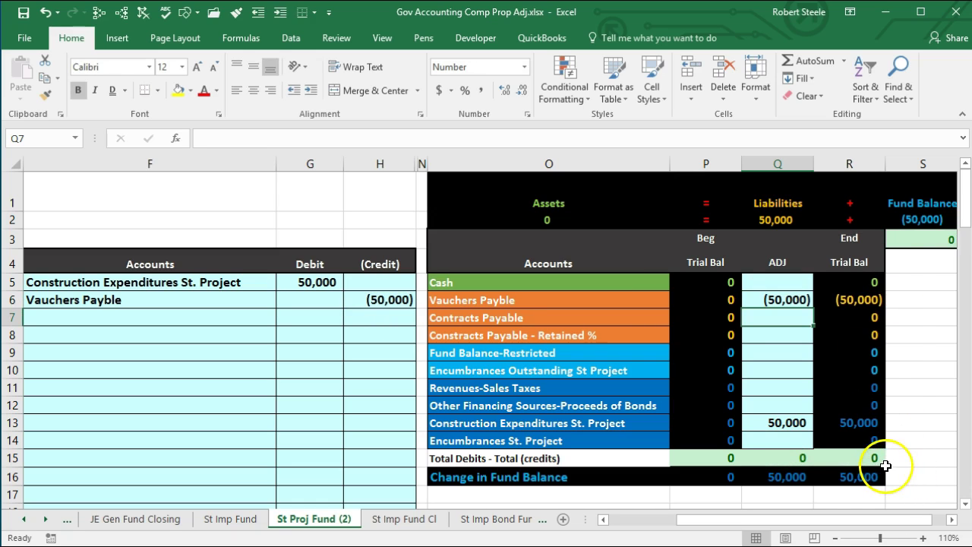
pyautogui.click(310, 423)
pyautogui.moveTo(727, 521); pyautogui.dragTo(649, 529)
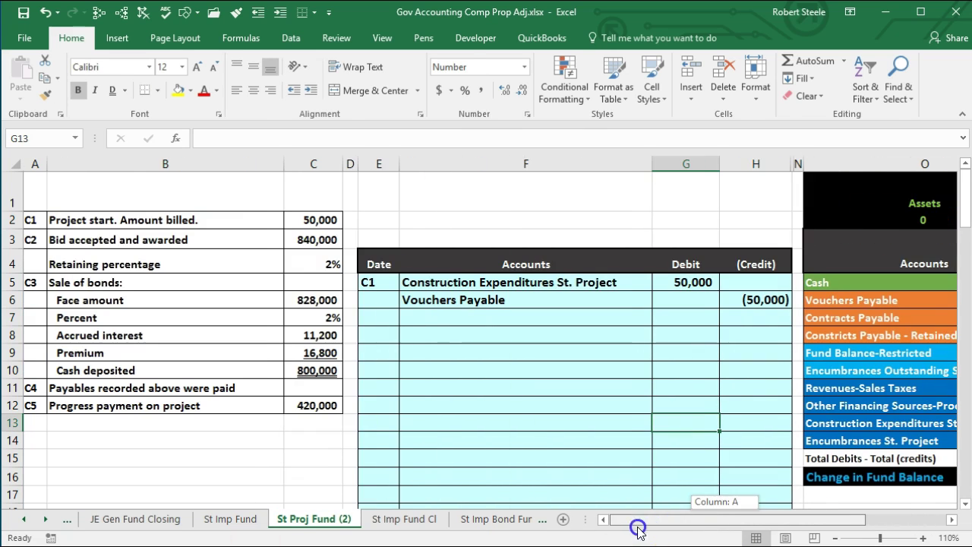
# Fill the completed C1 transaction row, cells A2:C2, with the light green standard colour.
pyautogui.moveTo(34, 219); pyautogui.dragTo(304, 220)
pyautogui.rightClick(304, 219)
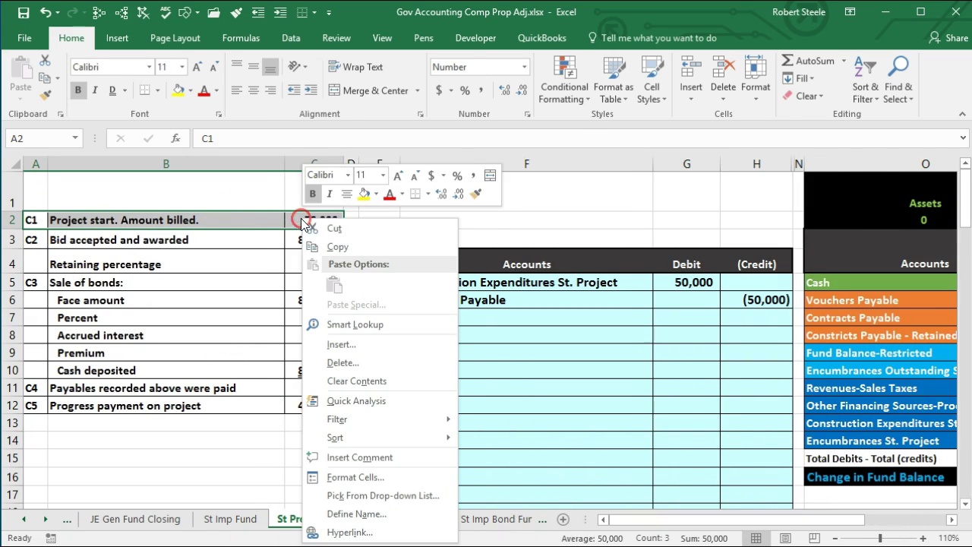
pyautogui.click(376, 193)
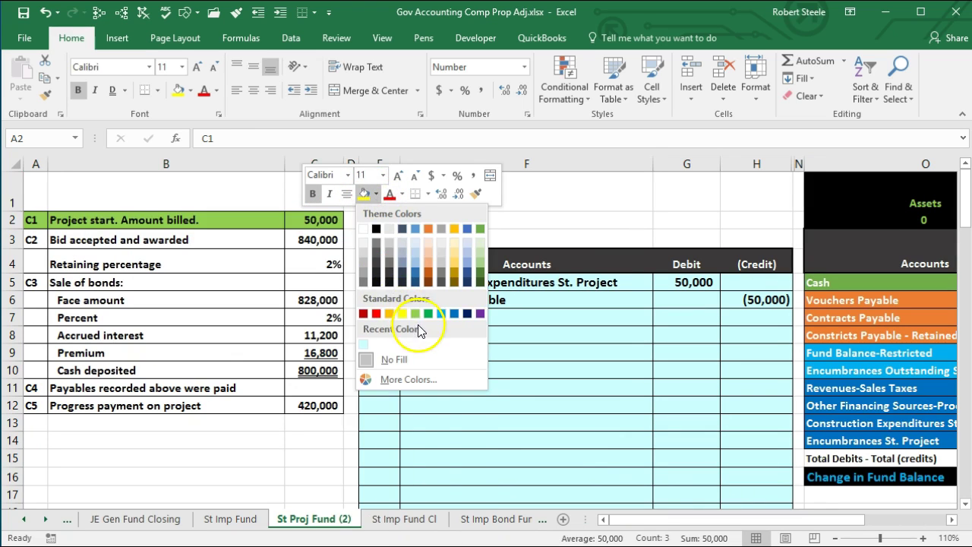
pyautogui.click(414, 313)
# Start the second journal entry by linking the date cell E8 to the C2 label with the formula =A3.
pyautogui.click(387, 331)
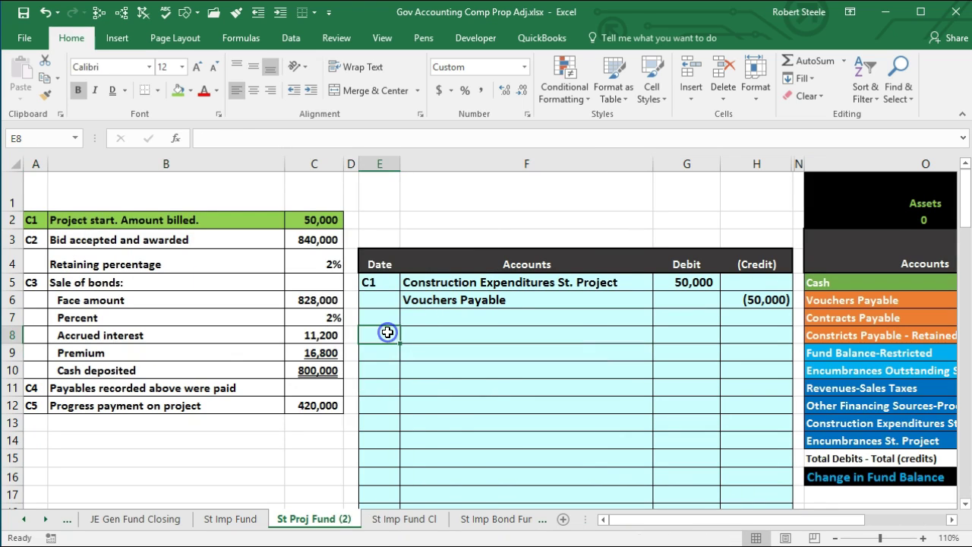
pyautogui.write('=')
pyautogui.click(34, 240)
pyautogui.press('Return')
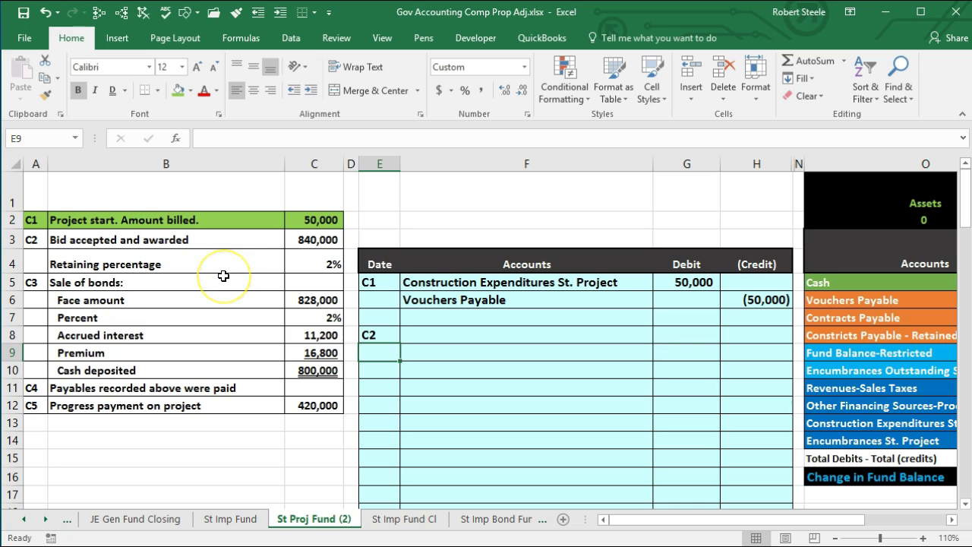
# Copy the account name Encumbrances St. Project from the trial balance and paste it as values into F8.
pyautogui.click(450, 332)
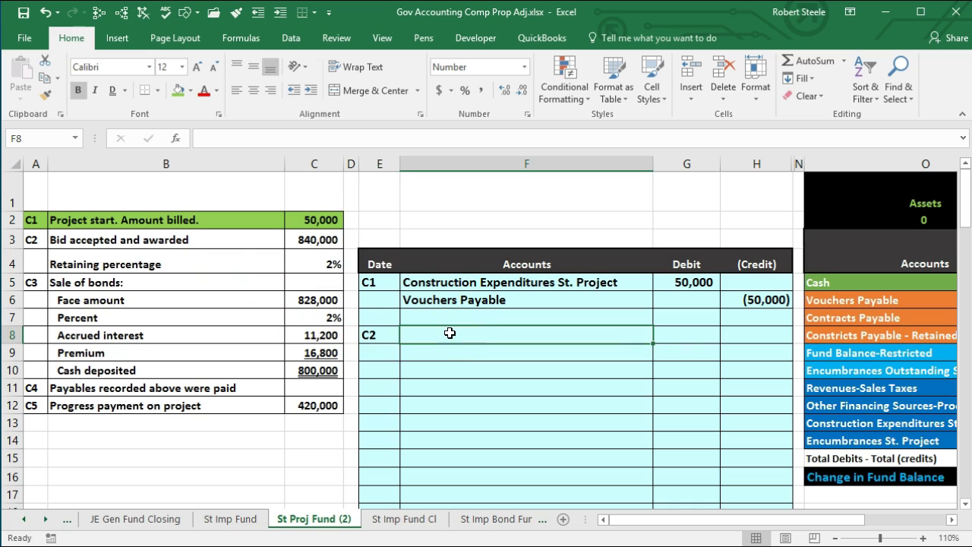
pyautogui.press('Right')
pyautogui.press('Right')
pyautogui.press('Right')
pyautogui.press('Right')
pyautogui.press('Right')
pyautogui.press('Right')
pyautogui.press('Right')
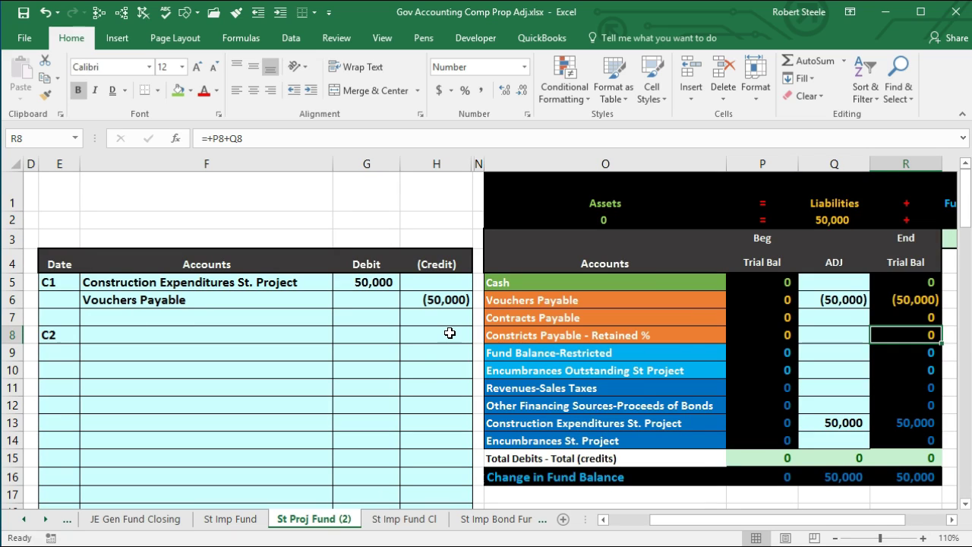
pyautogui.click(538, 440)
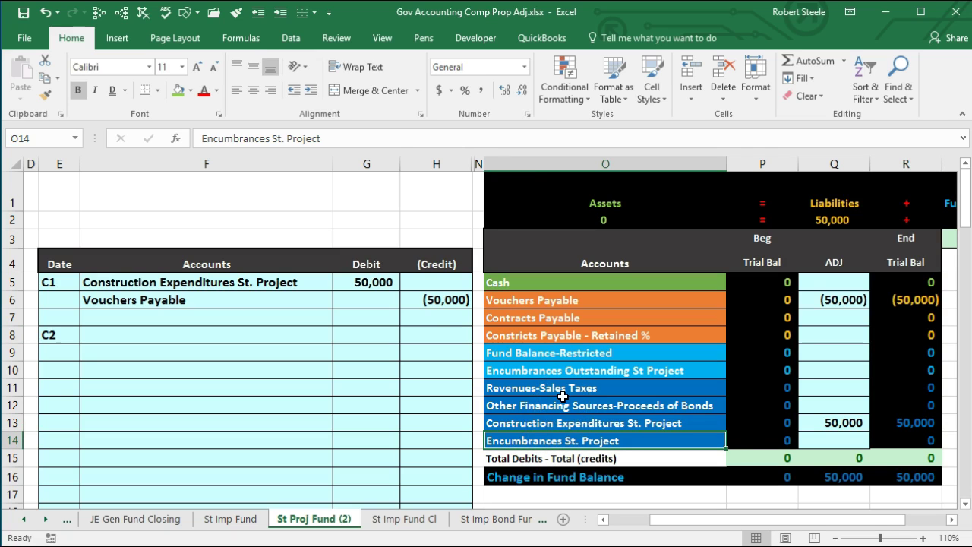
pyautogui.rightClick(559, 440)
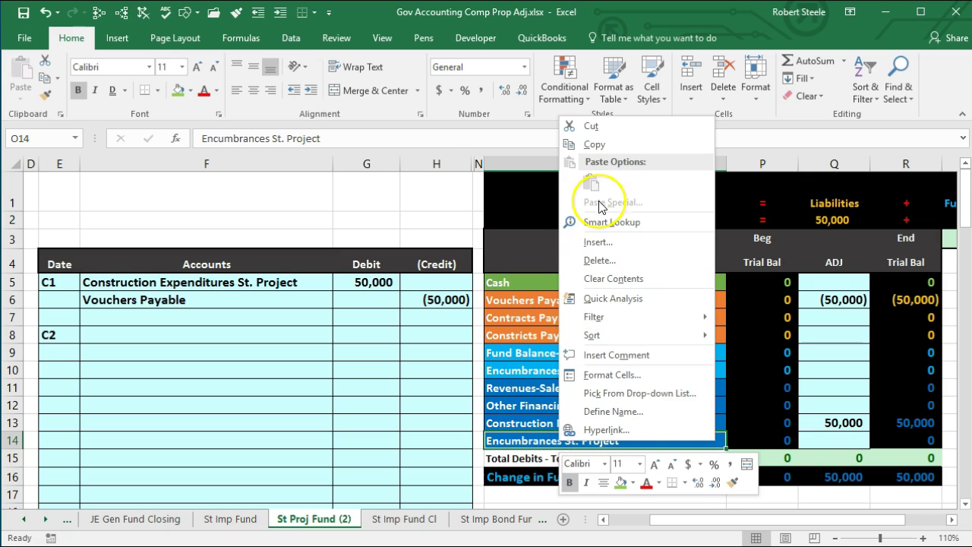
pyautogui.click(603, 154)
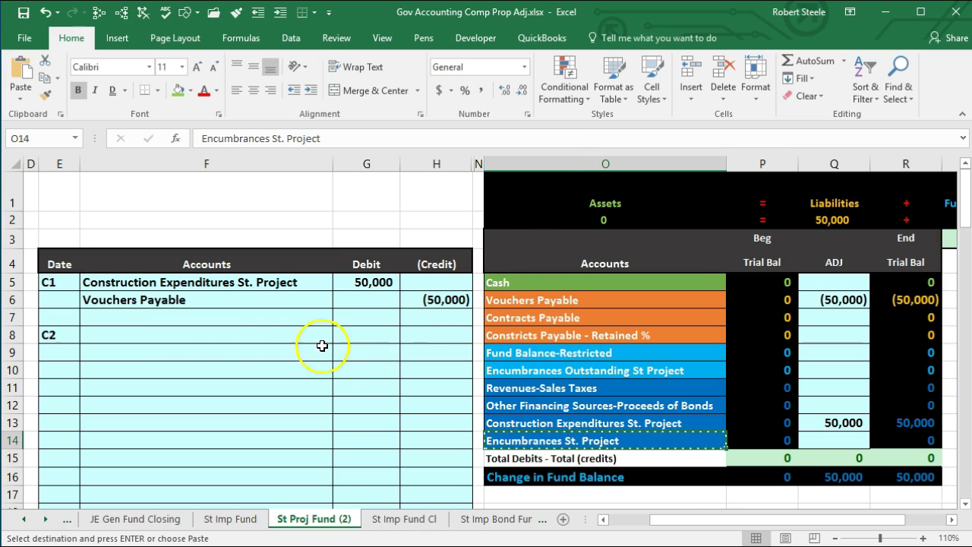
pyautogui.click(171, 339)
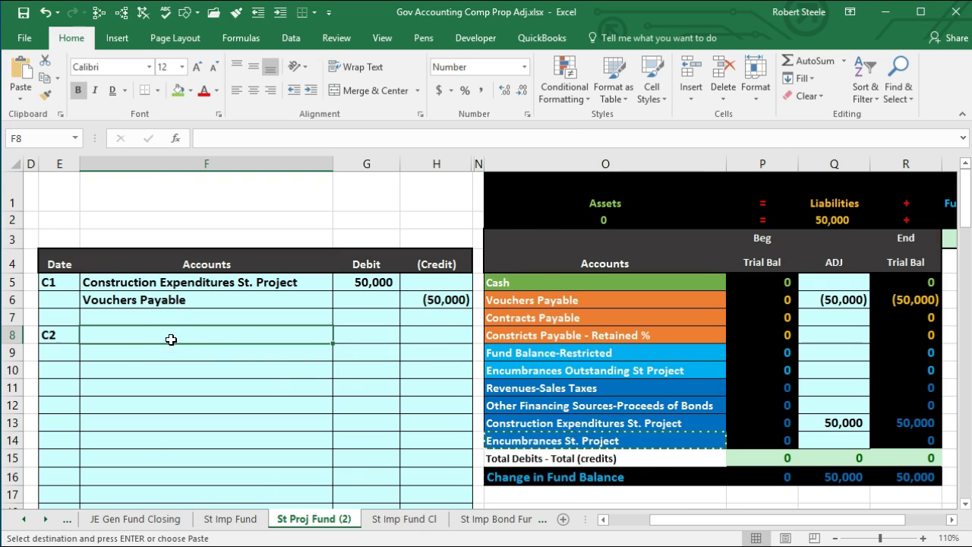
pyautogui.rightClick(171, 338)
pyautogui.click(203, 406)
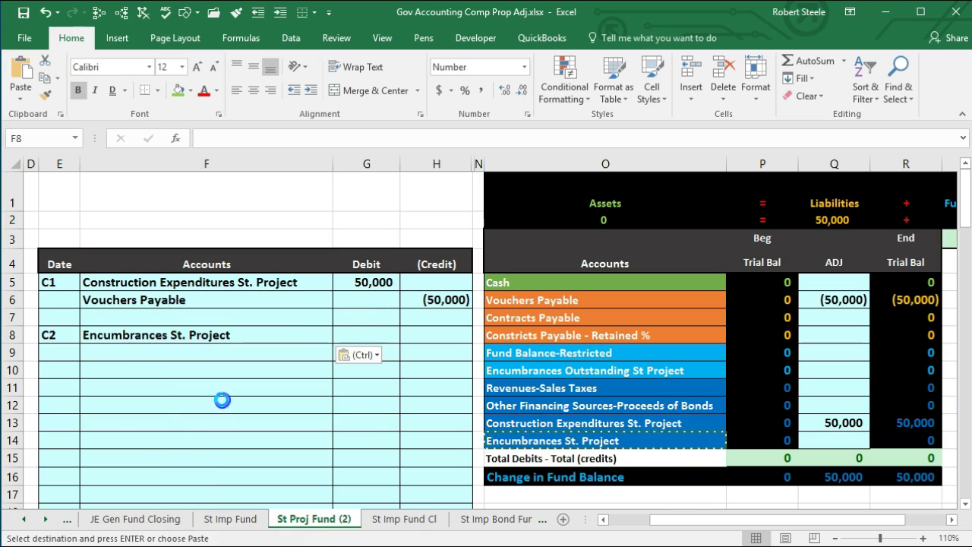
# Enter the encumbrances debit in G8 by linking it to the accepted bid amount with the formula =C3.
pyautogui.press('Left')
pyautogui.press('Left')
pyautogui.press('Left')
pyautogui.press('Left')
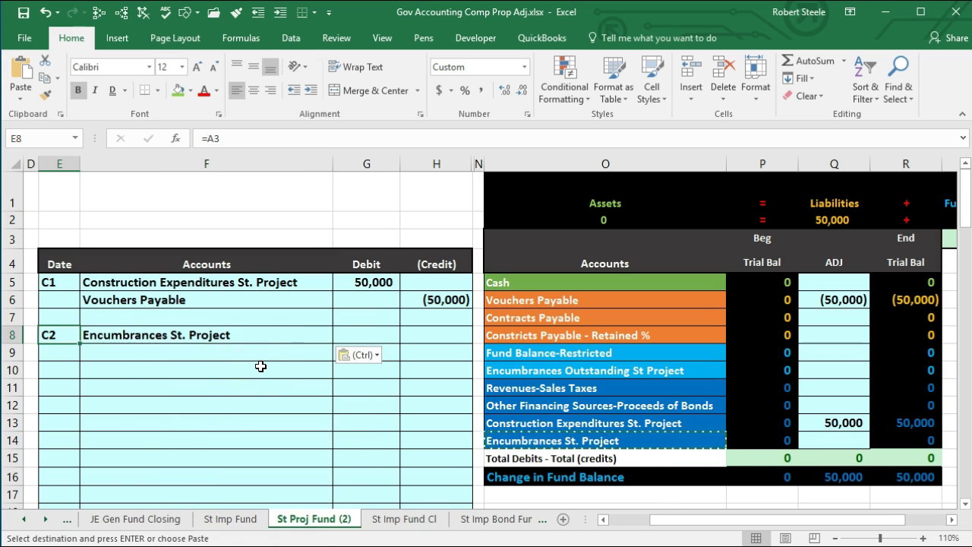
pyautogui.press('Right')
pyautogui.press('Right')
pyautogui.press('Right')
pyautogui.press('Right')
pyautogui.press('Right')
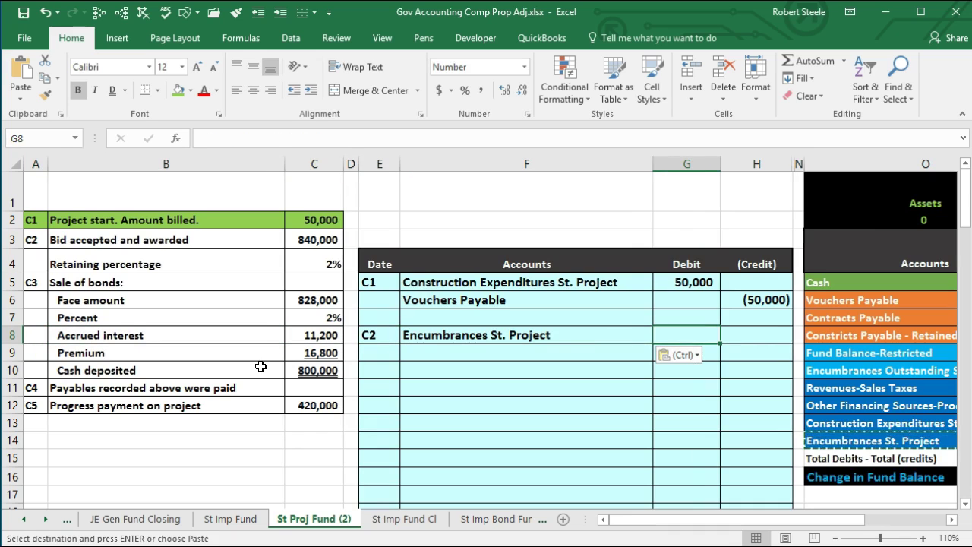
pyautogui.write('=')
pyautogui.click(304, 239)
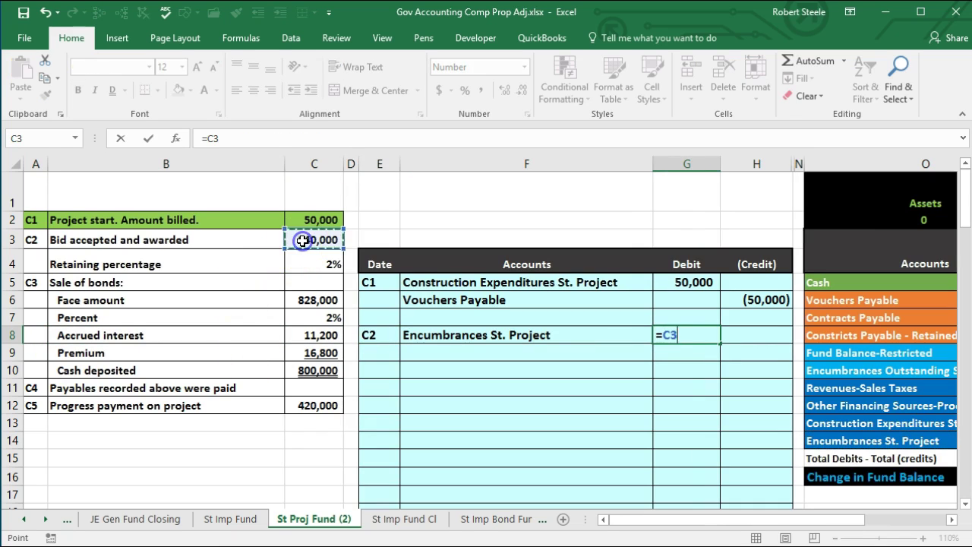
pyautogui.press('Return')
# Enter the C2 credit in H9 as the negative of the debit in G8.
pyautogui.press('Right')
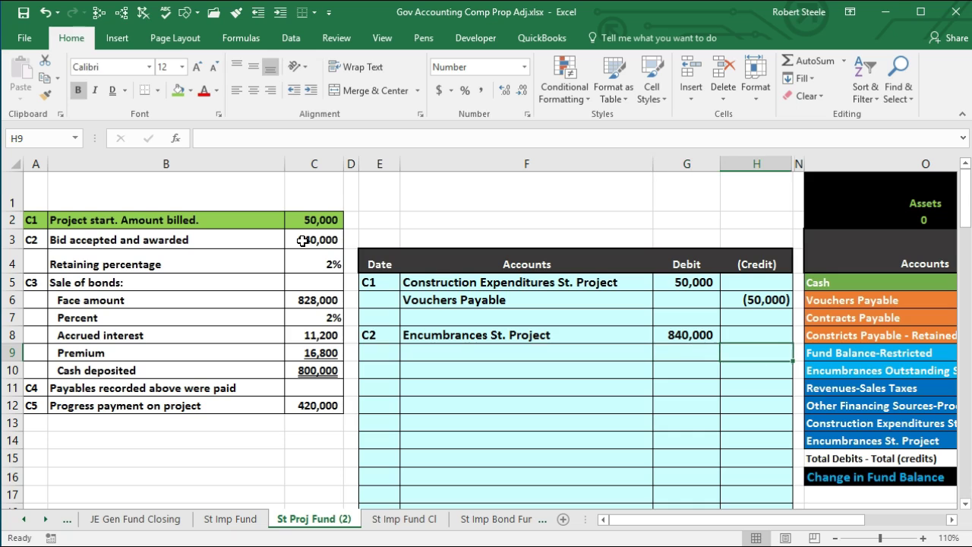
pyautogui.write('-')
pyautogui.press('Left')
pyautogui.press('Up')
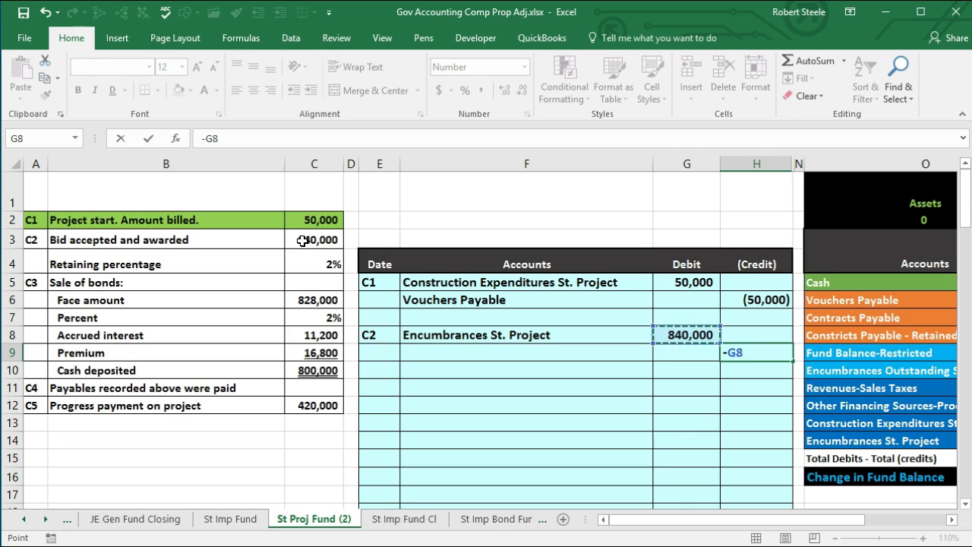
pyautogui.press('Return')
# Copy the account name Encumbrances Outstanding St Project from the trial balance and paste it as values into F9.
pyautogui.press('Right')
pyautogui.press('Right')
pyautogui.press('Right')
pyautogui.press('Right')
pyautogui.press('Right')
pyautogui.press('Right')
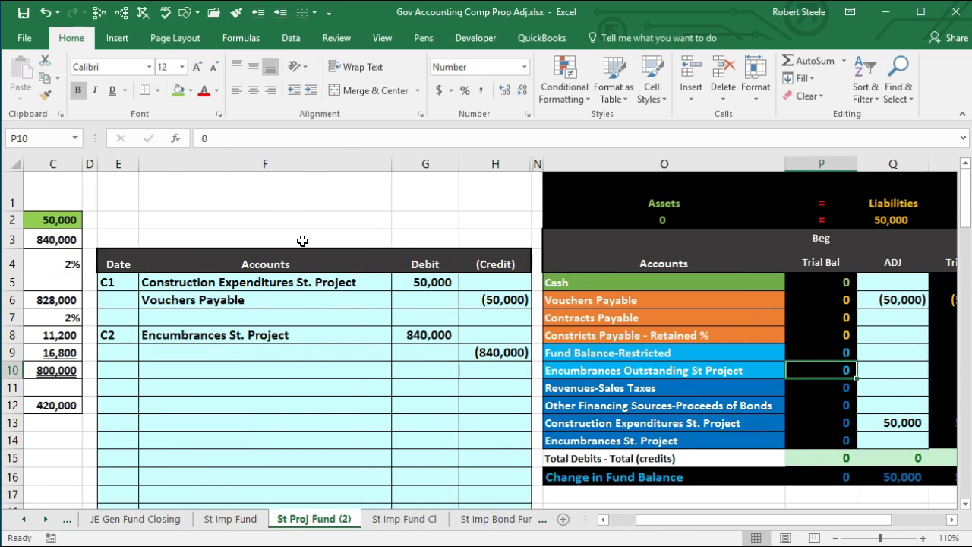
pyautogui.hscroll(1, 301, 239)
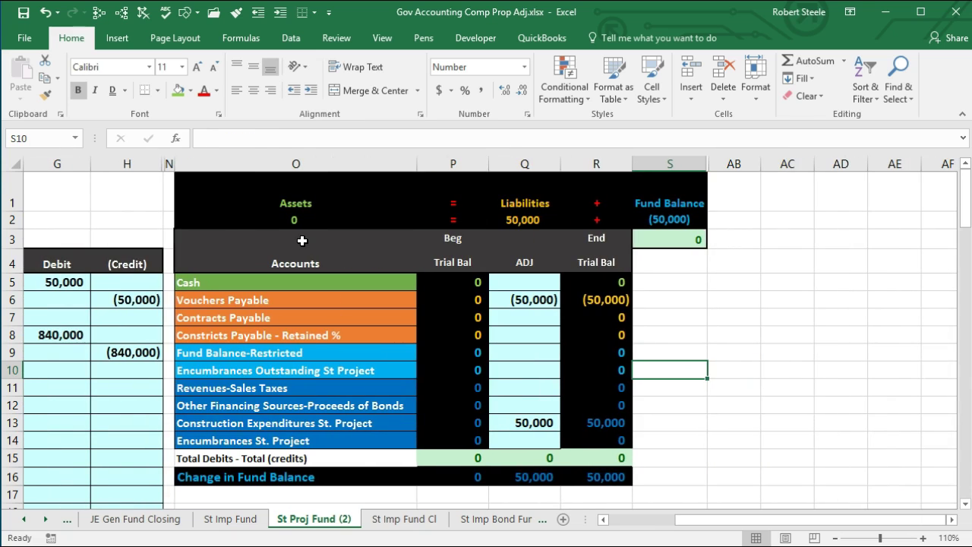
pyautogui.press('Left')
pyautogui.press('Left')
pyautogui.press('Left')
pyautogui.press('Left')
pyautogui.press('Left')
pyautogui.press('Left')
pyautogui.press('Left')
pyautogui.press('Left')
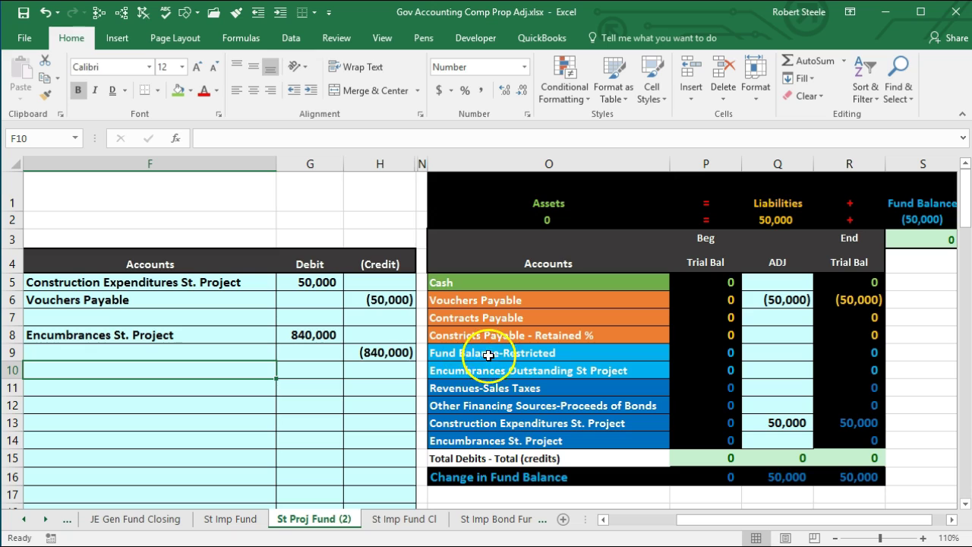
pyautogui.click(508, 372)
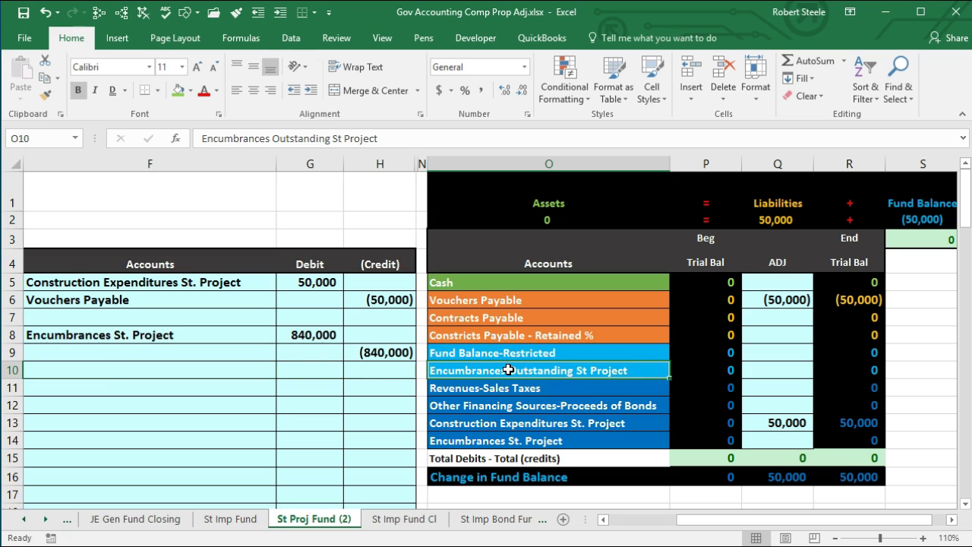
pyautogui.rightClick(508, 370)
pyautogui.click(559, 396)
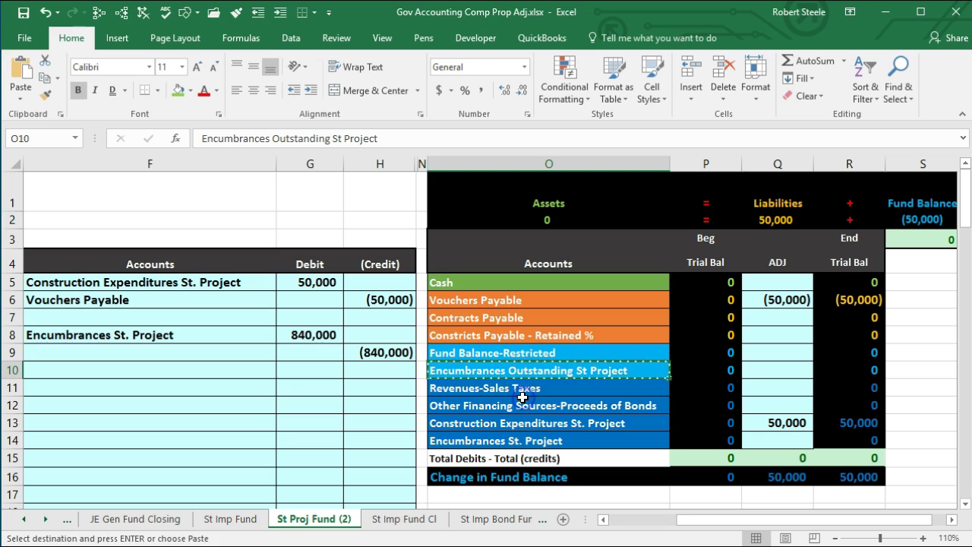
pyautogui.click(199, 357)
pyautogui.rightClick(199, 357)
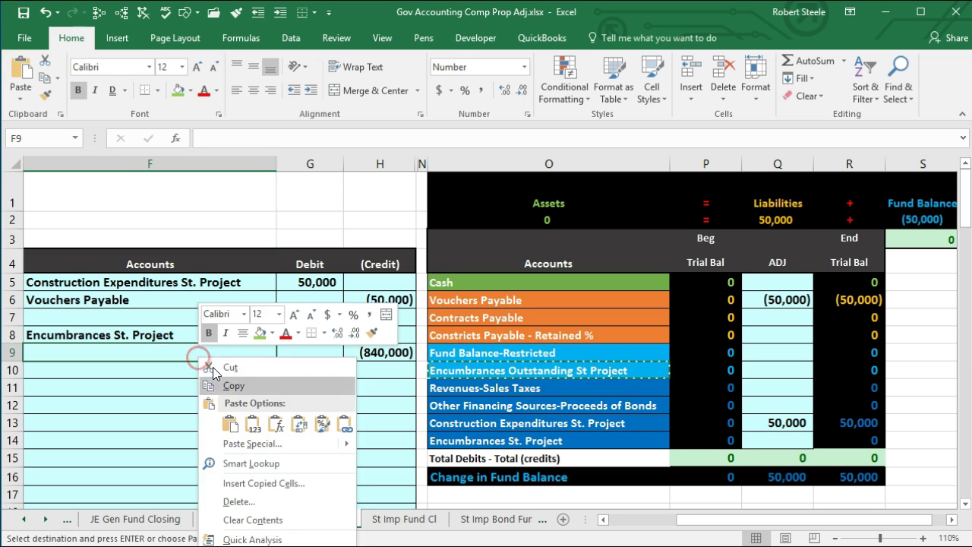
pyautogui.click(253, 423)
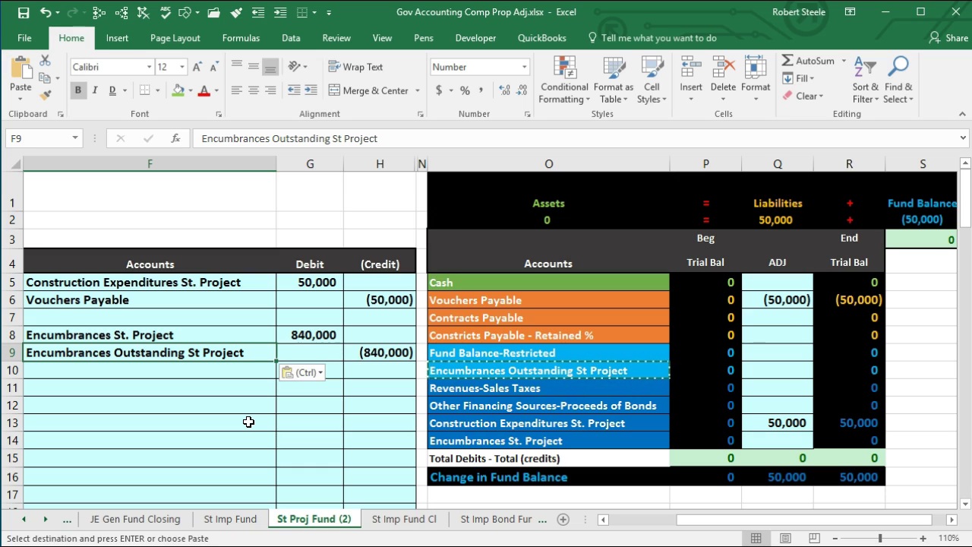
# Post the debit to the Encumbrances St. Project adjustment cell Q14 with the formula =G8.
pyautogui.press('Right')
pyautogui.press('Right')
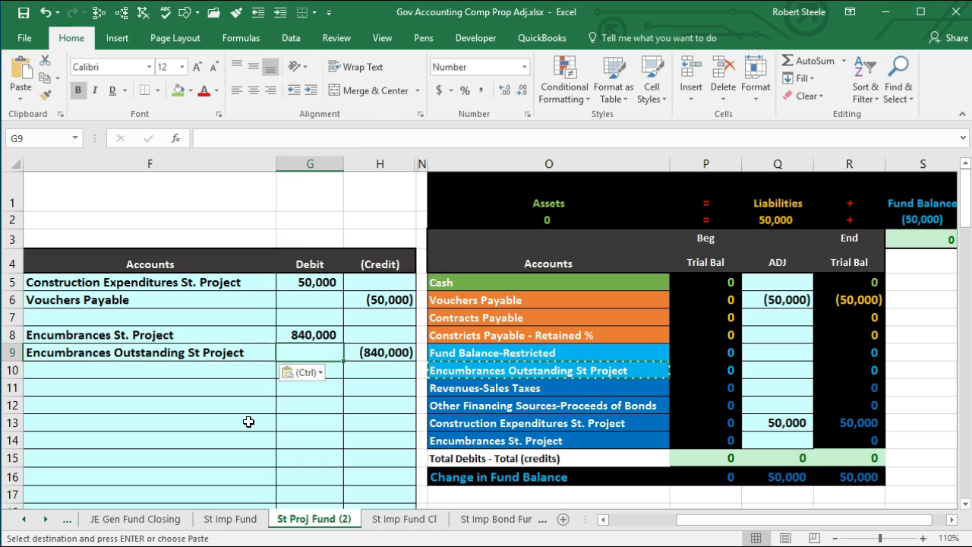
pyautogui.press('Right')
pyautogui.press('Right')
pyautogui.press('Right')
pyautogui.press('Right')
pyautogui.press('Right')
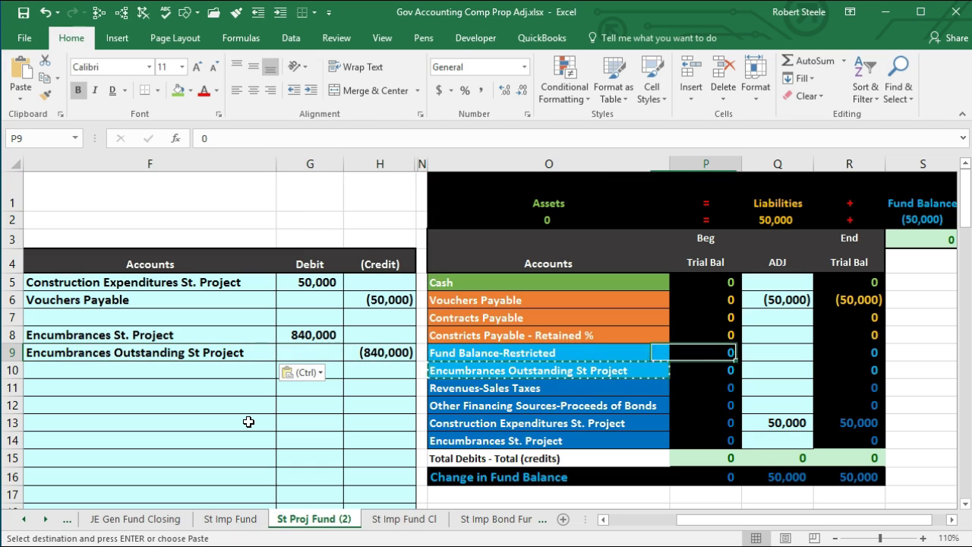
pyautogui.press('Down')
pyautogui.press('Down')
pyautogui.press('Down')
pyautogui.press('Down')
pyautogui.press('Left')
pyautogui.press('Down')
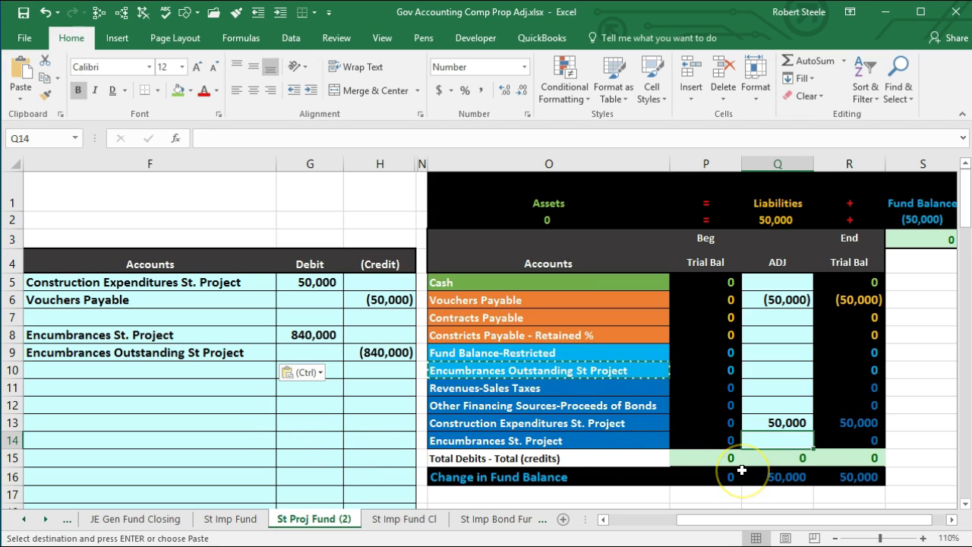
pyautogui.write('=')
pyautogui.click(304, 340)
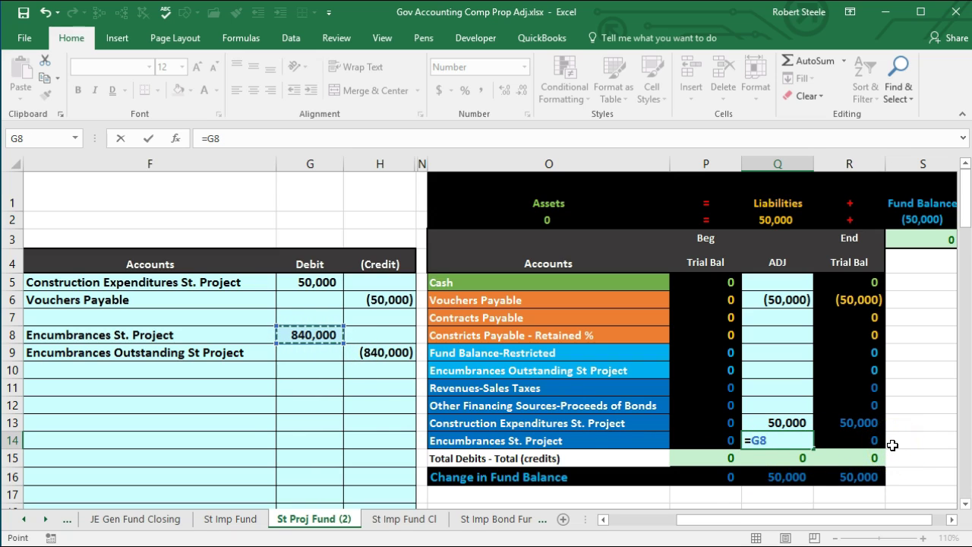
pyautogui.press('Return')
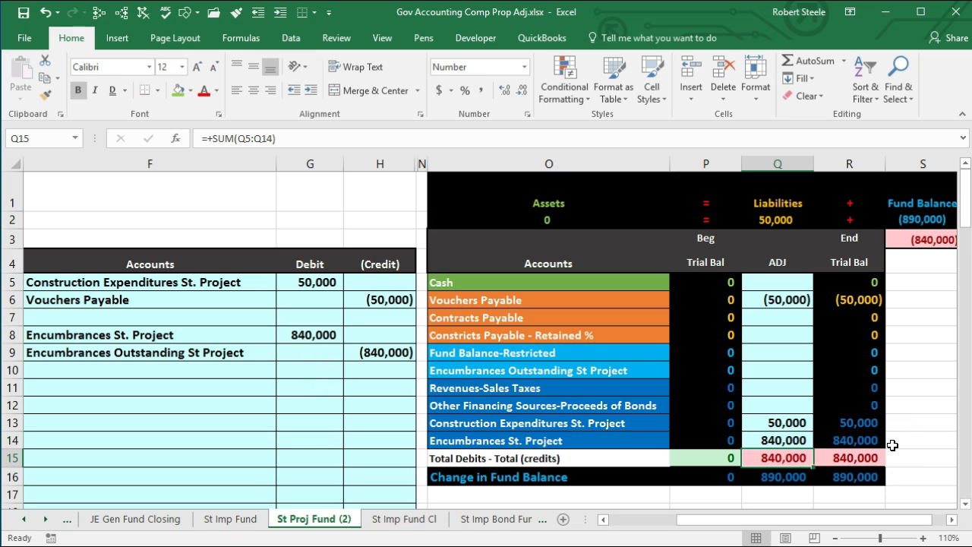
# Post the credit to the Encumbrances Outstanding St Project adjustment cell Q10 with the formula =H9.
pyautogui.click(771, 372)
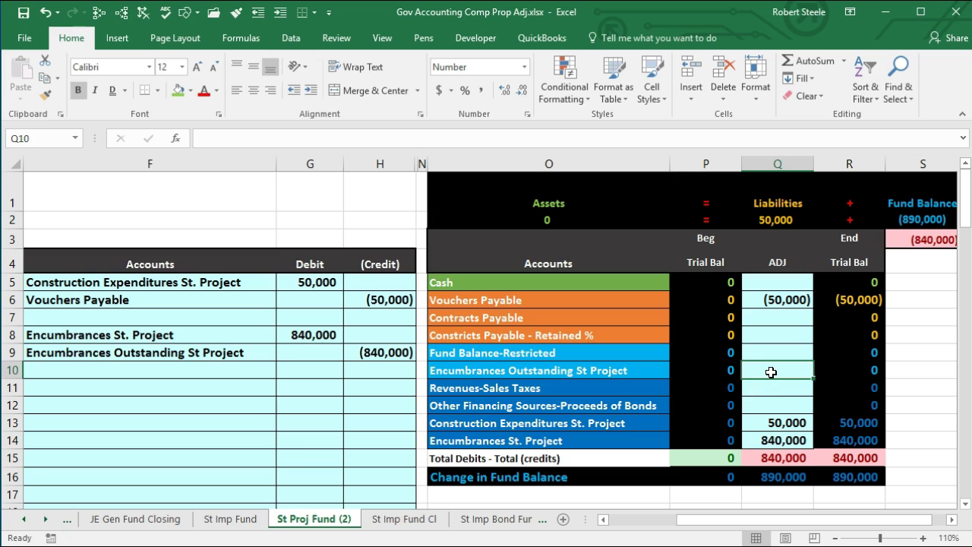
pyautogui.write('=')
pyautogui.click(380, 353)
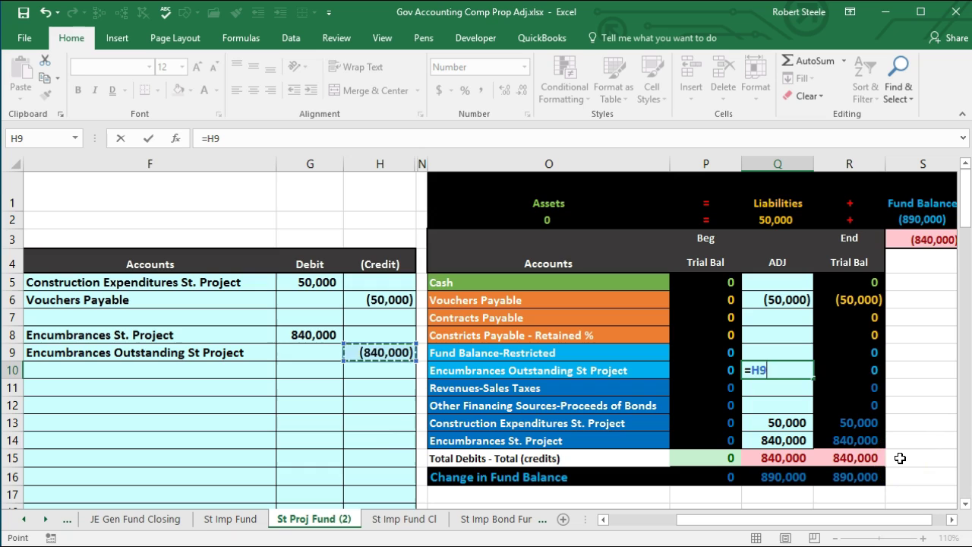
pyautogui.press('Return')
pyautogui.click(872, 456)
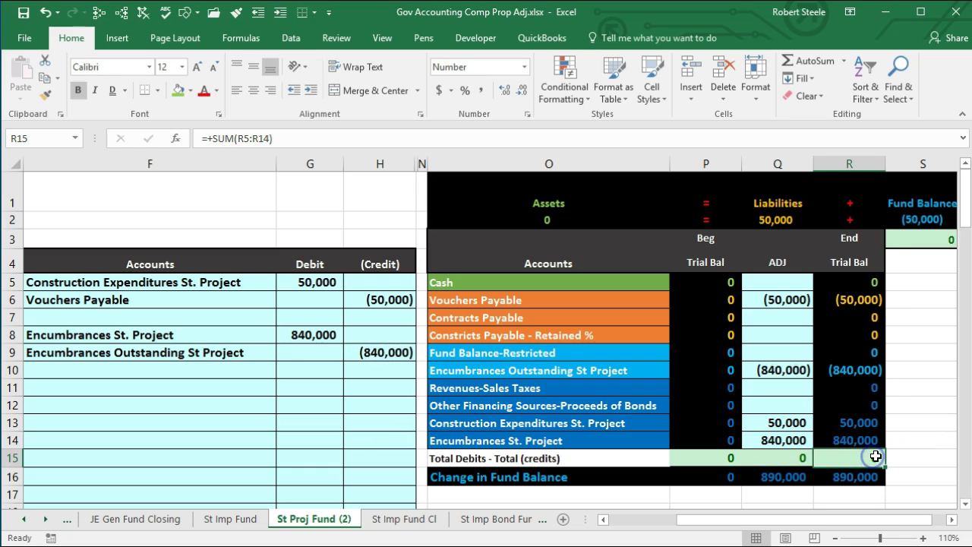
# Fill the completed C2 transaction rows, cells A3:C4, with the same light green as the C1 row.
pyautogui.press('Left')
pyautogui.press('Left')
pyautogui.press('Left')
pyautogui.press('Left')
pyautogui.press('Left')
pyautogui.press('Left')
pyautogui.press('Left')
pyautogui.press('Left')
pyautogui.press('Left')
pyautogui.press('Left')
pyautogui.press('Left')
pyautogui.press('Left')
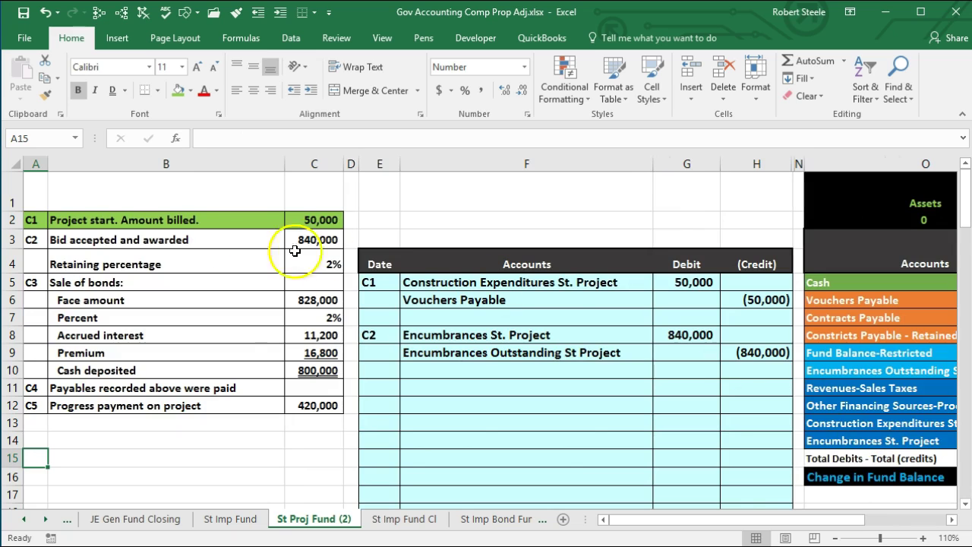
pyautogui.moveTo(43, 239); pyautogui.dragTo(326, 256)
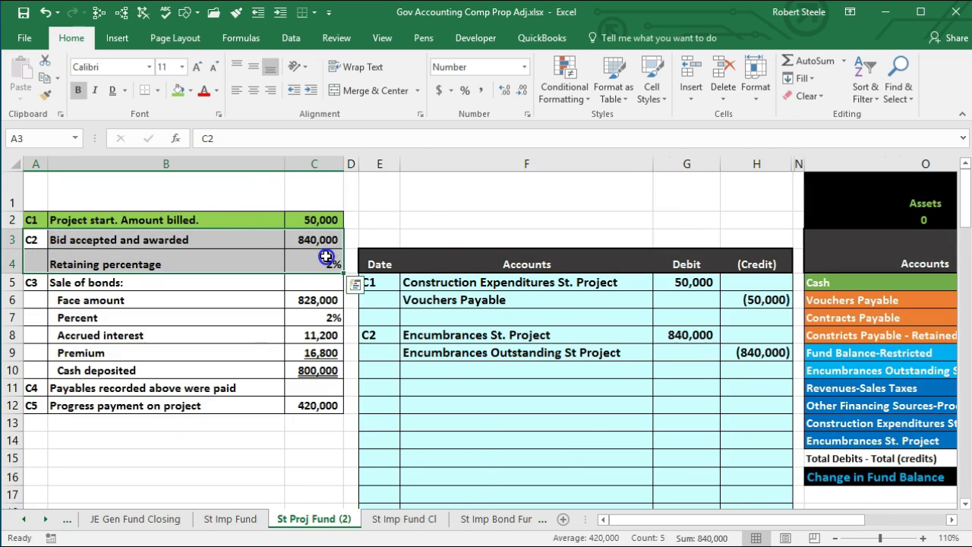
pyautogui.rightClick(325, 256)
pyautogui.click(387, 231)
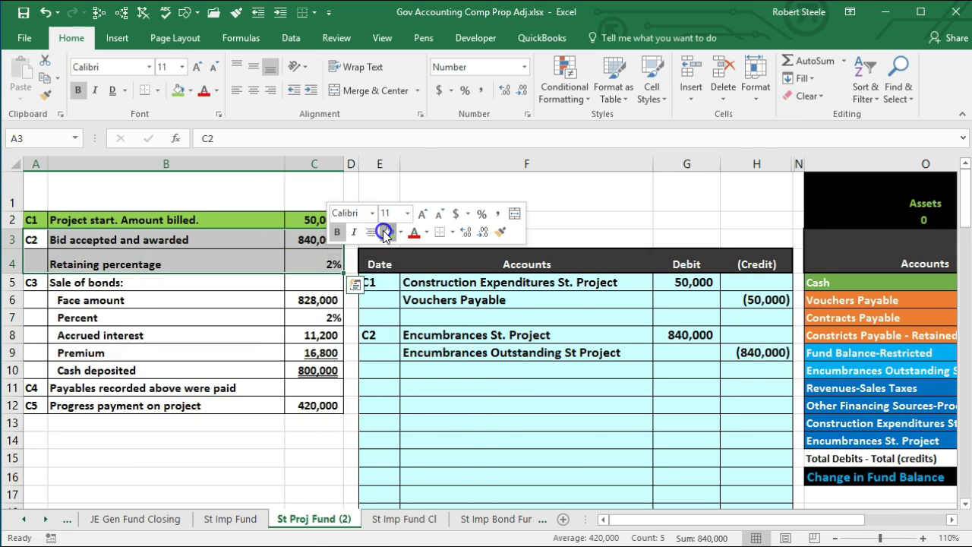
pyautogui.click(377, 394)
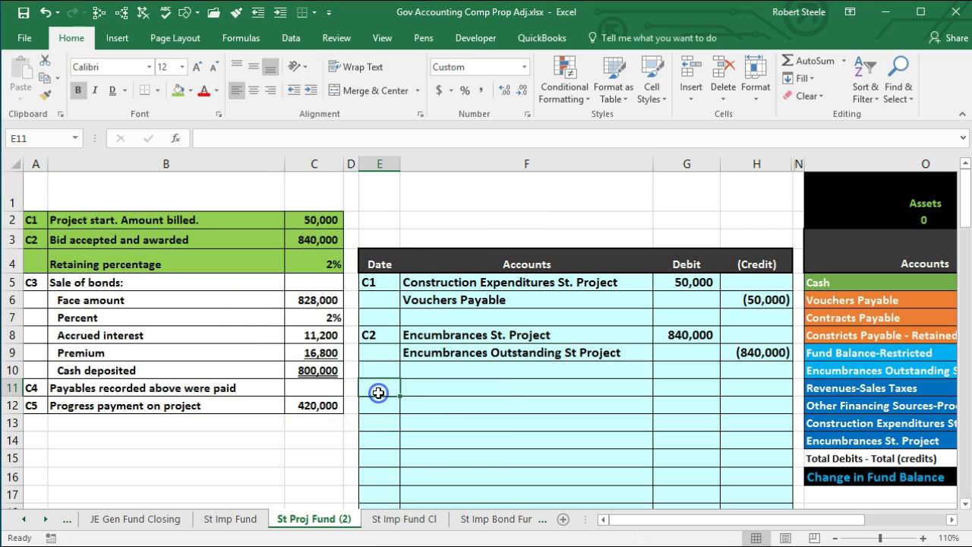
# Label the third journal entry in E11 by linking it to the C3 transaction code with =A5.
pyautogui.write('=')
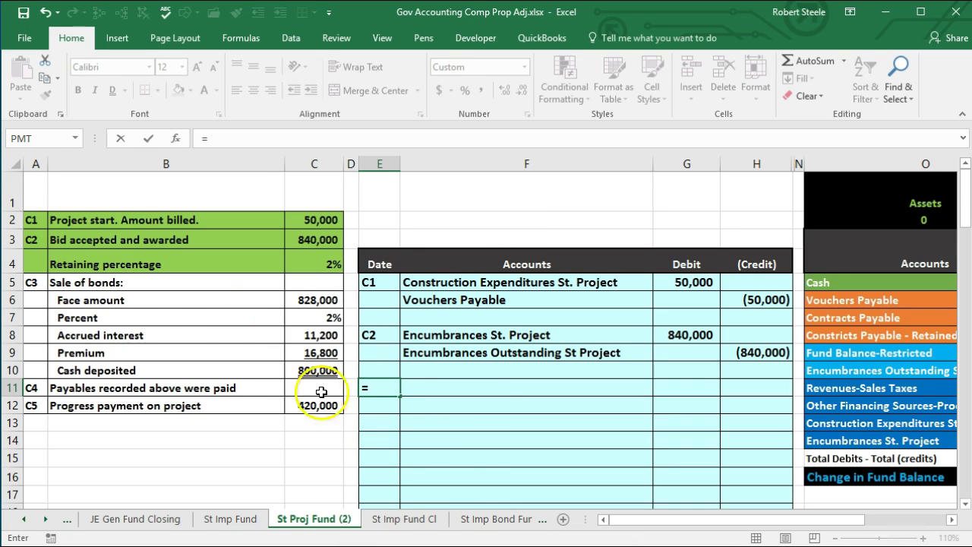
pyautogui.click(33, 284)
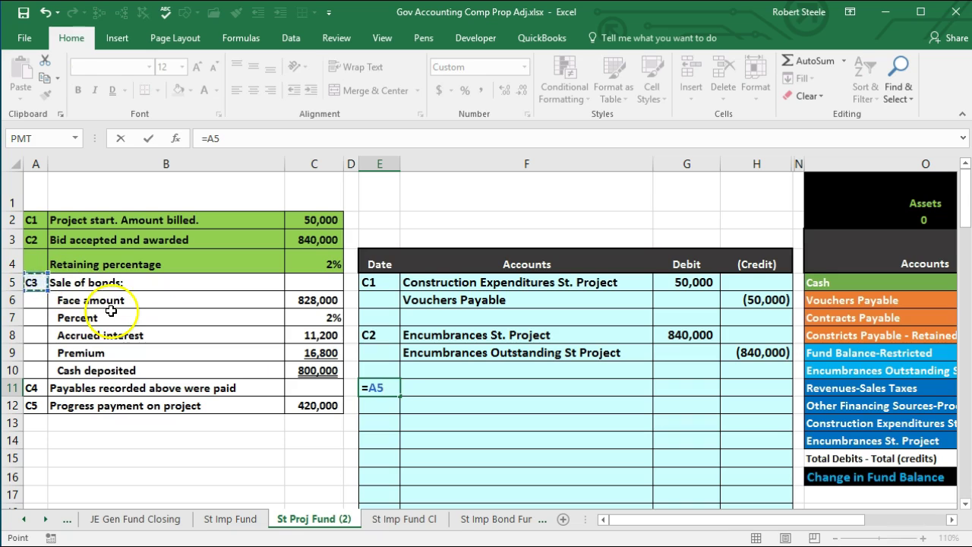
pyautogui.press('Return')
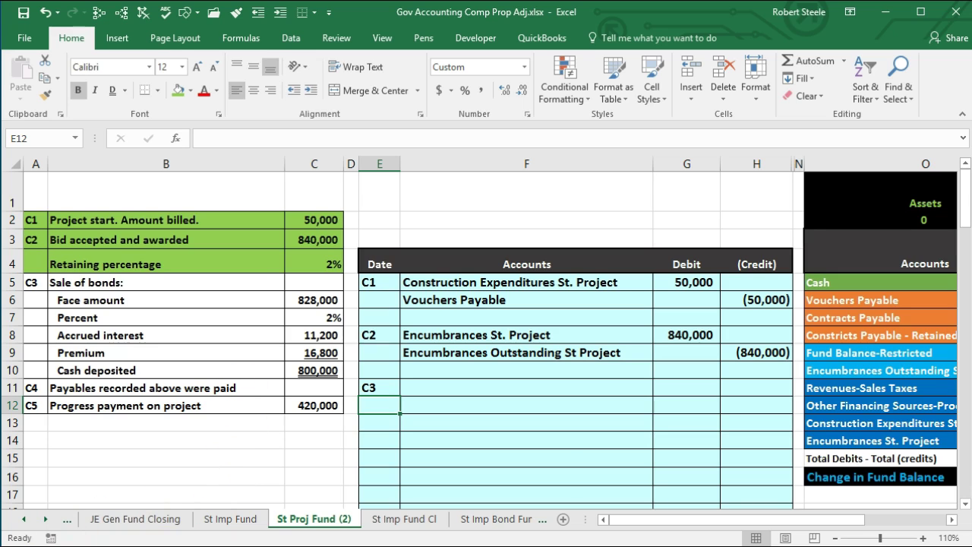
# Copy the account name Cash from the trial balance and paste it as values into F11.
pyautogui.moveTo(740, 524); pyautogui.dragTo(777, 527)
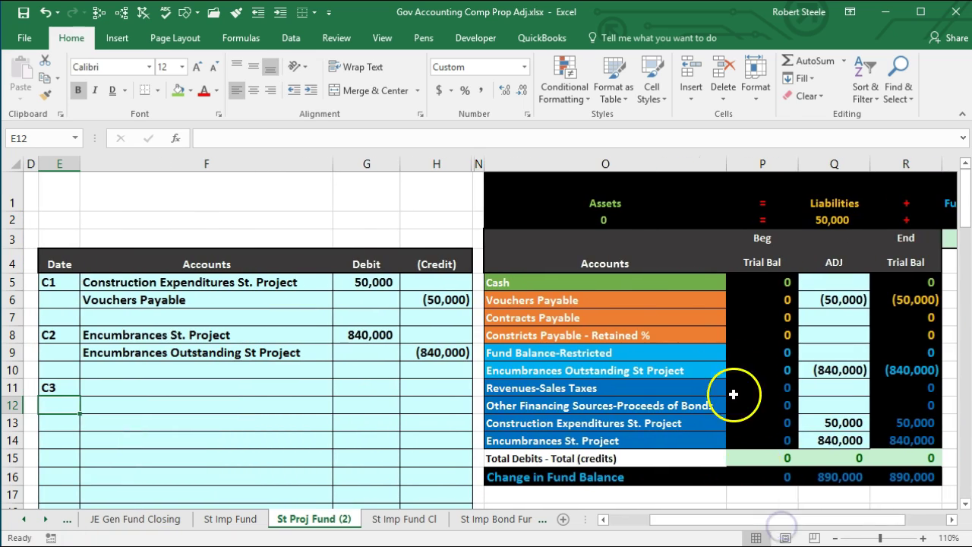
pyautogui.click(581, 283)
pyautogui.rightClick(581, 282)
pyautogui.click(608, 311)
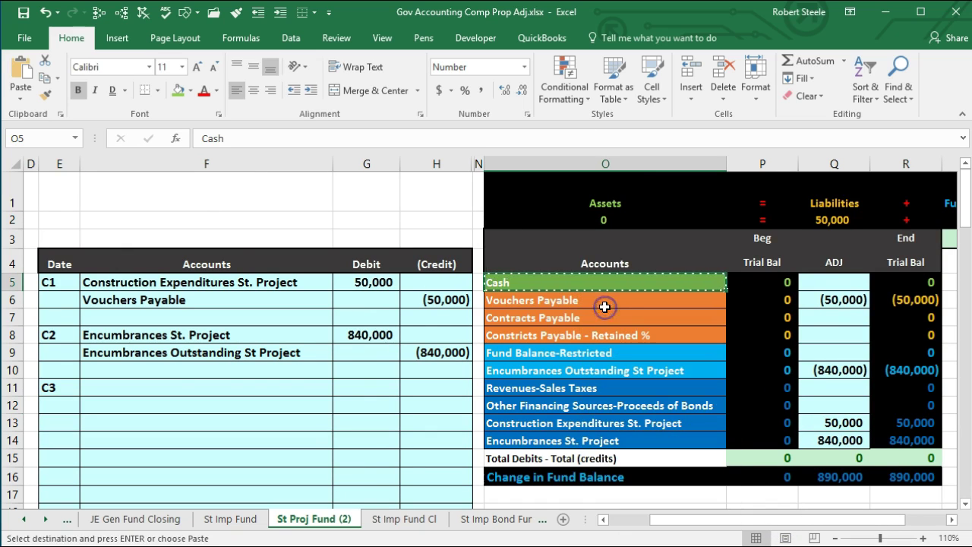
pyautogui.rightClick(175, 388)
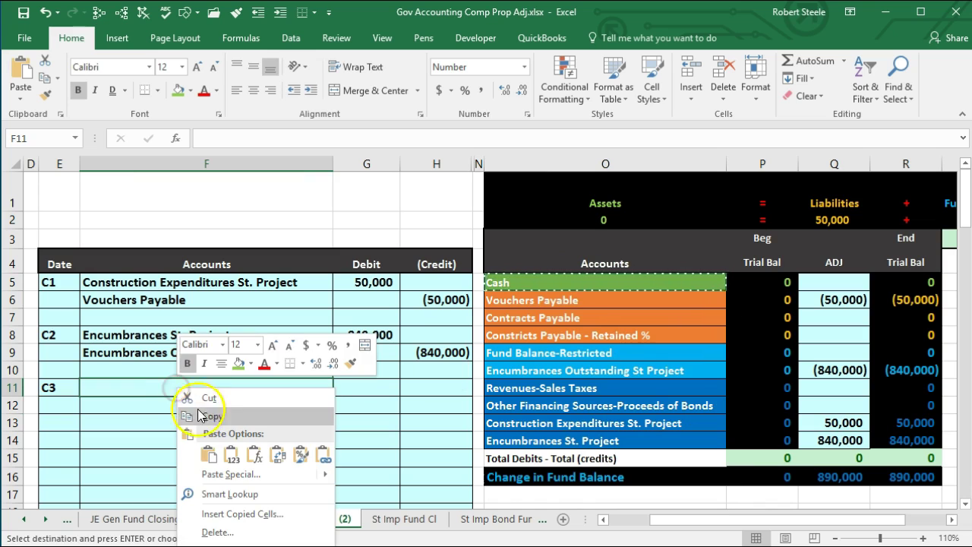
pyautogui.click(230, 459)
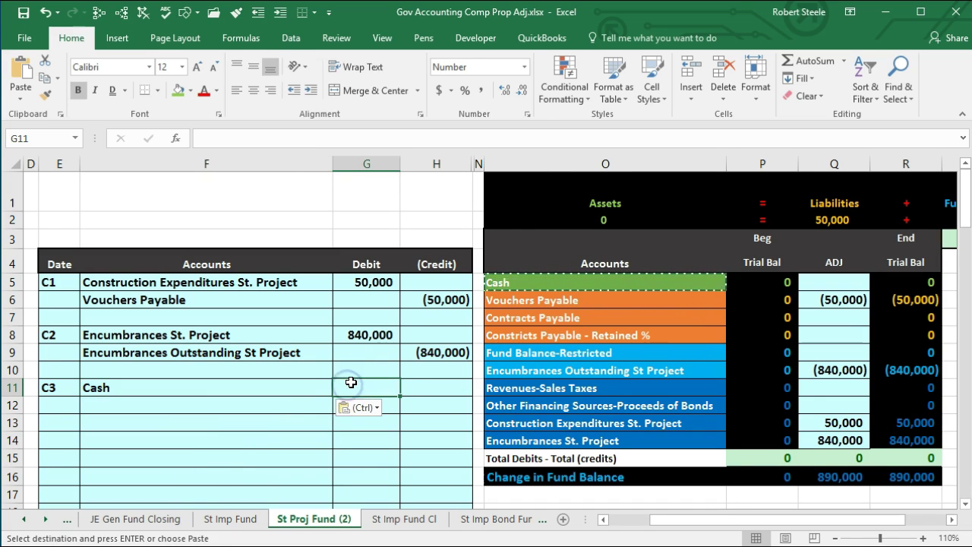
# Enter the C3 cash debit in G11 by linking it to the cash deposited amount with =C10.
pyautogui.press('Home')
pyautogui.press('Right')
pyautogui.press('Right')
pyautogui.press('Right')
pyautogui.press('Right')
pyautogui.press('Right')
pyautogui.press('Right')
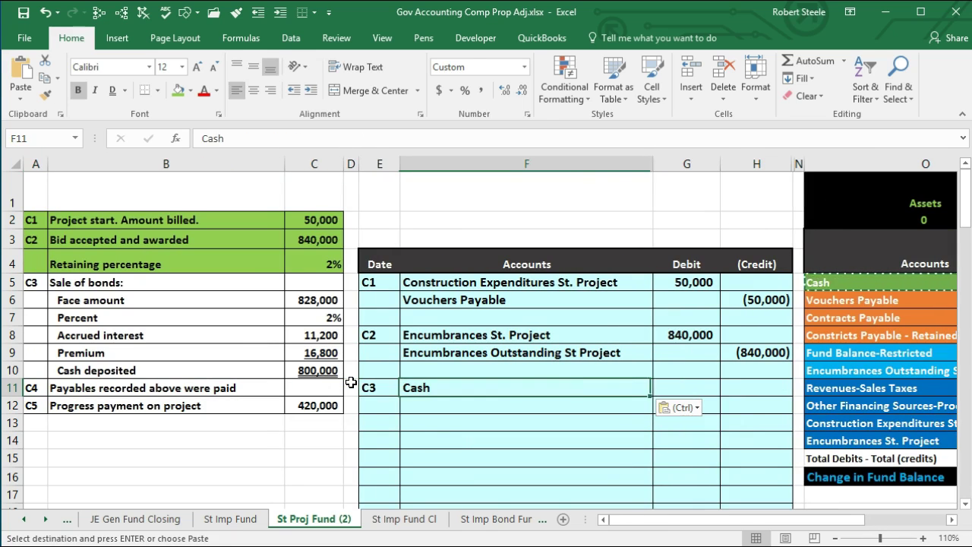
pyautogui.press('Escape')
pyautogui.write('=')
pyautogui.press('Left')
pyautogui.press('Left')
pyautogui.press('Left')
pyautogui.press('Left')
pyautogui.press('Up')
pyautogui.press('Return')
# Enter the C3 credit in H12 as the negative of the cash debit in G11.
pyautogui.press('Right')
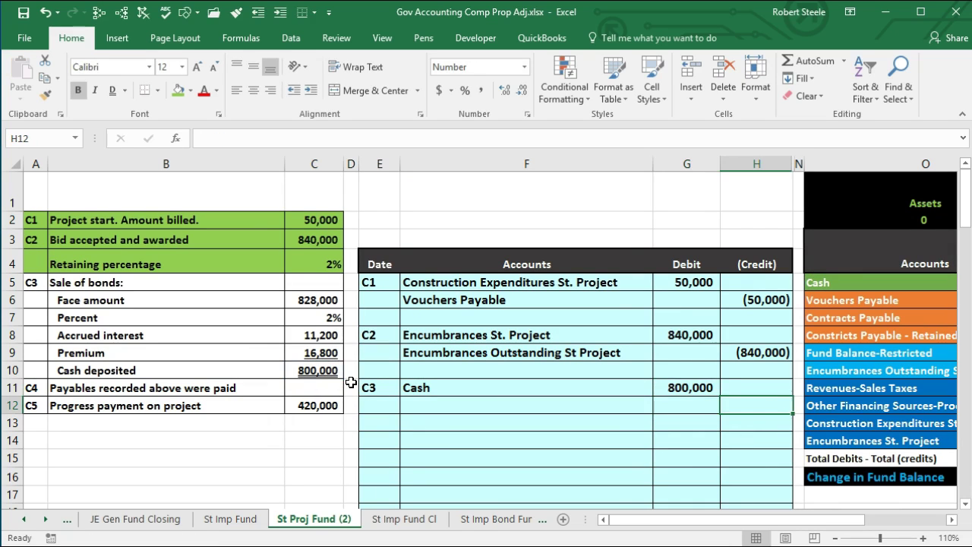
pyautogui.write('-')
pyautogui.press('Left')
pyautogui.press('Up')
pyautogui.press('Return')
# Copy the account name Other Financing Sources-Proceeds of Bonds from the trial balance and paste it as values into F12.
pyautogui.press('Right')
pyautogui.press('Right')
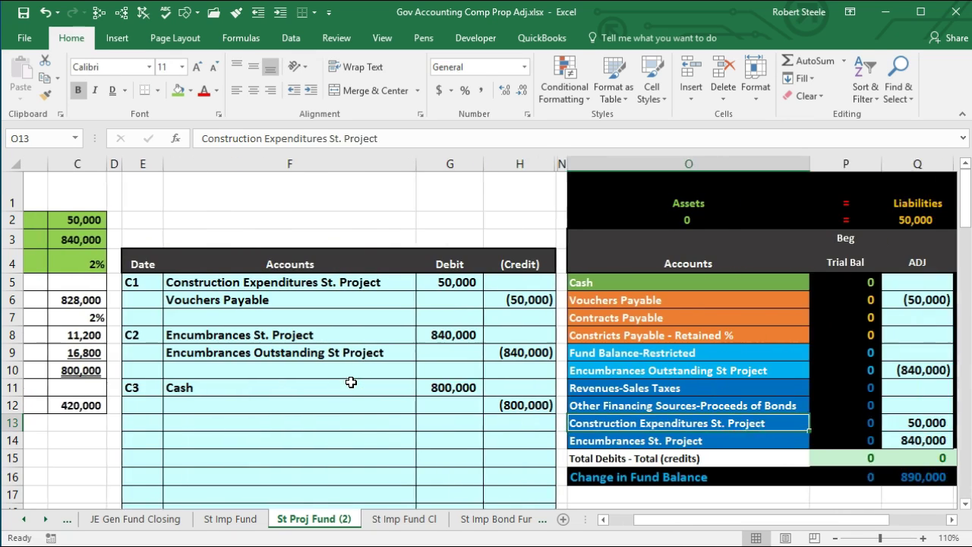
pyautogui.press('Right')
pyautogui.press('Right')
pyautogui.press('Right')
pyautogui.press('Right')
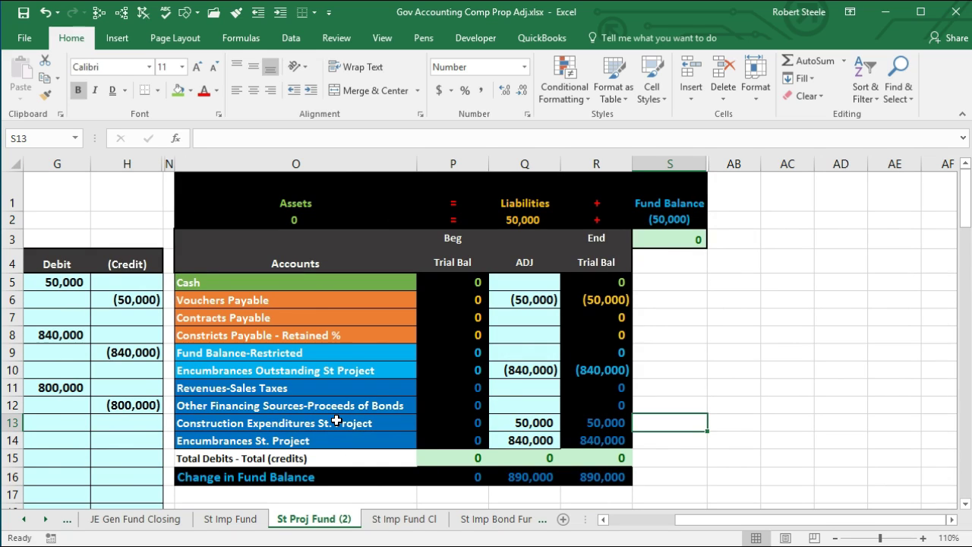
pyautogui.press('Left')
pyautogui.press('Left')
pyautogui.press('Left')
pyautogui.press('Left')
pyautogui.press('Left')
pyautogui.press('Left')
pyautogui.press('Left')
pyautogui.press('Left')
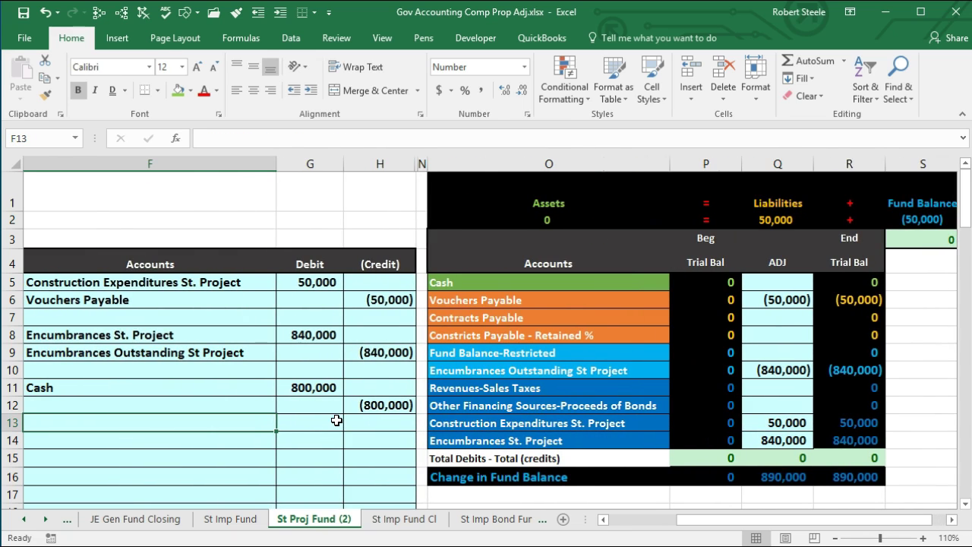
pyautogui.rightClick(536, 410)
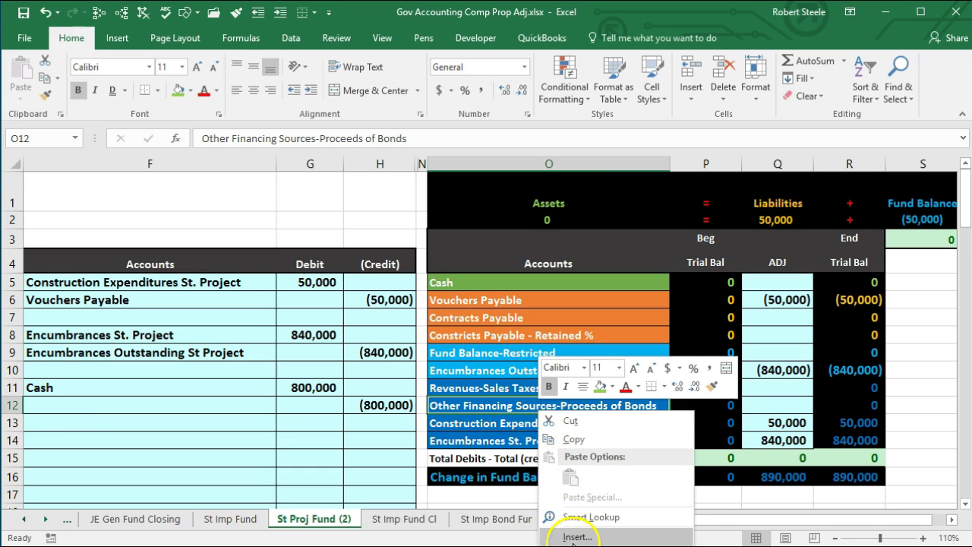
pyautogui.click(574, 439)
pyautogui.click(163, 403)
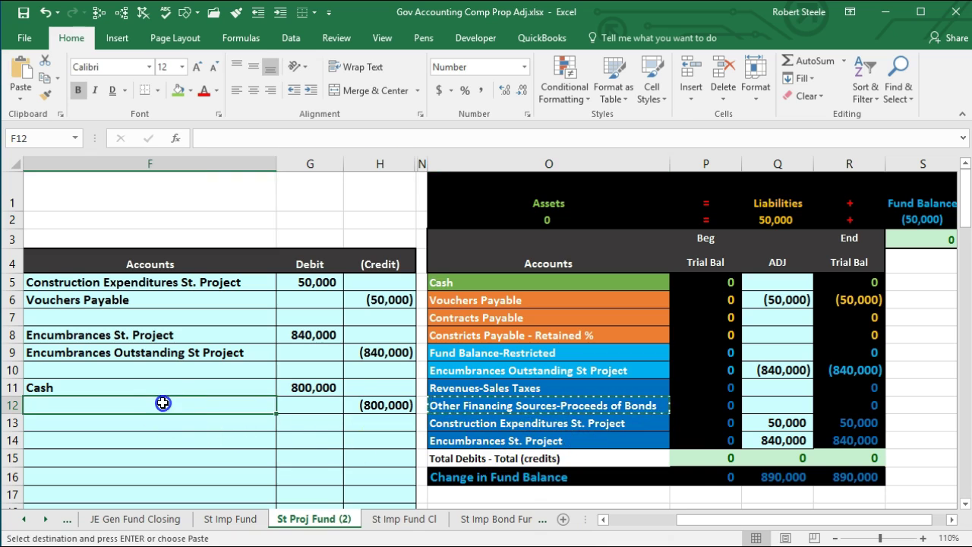
pyautogui.rightClick(162, 404)
pyautogui.click(211, 468)
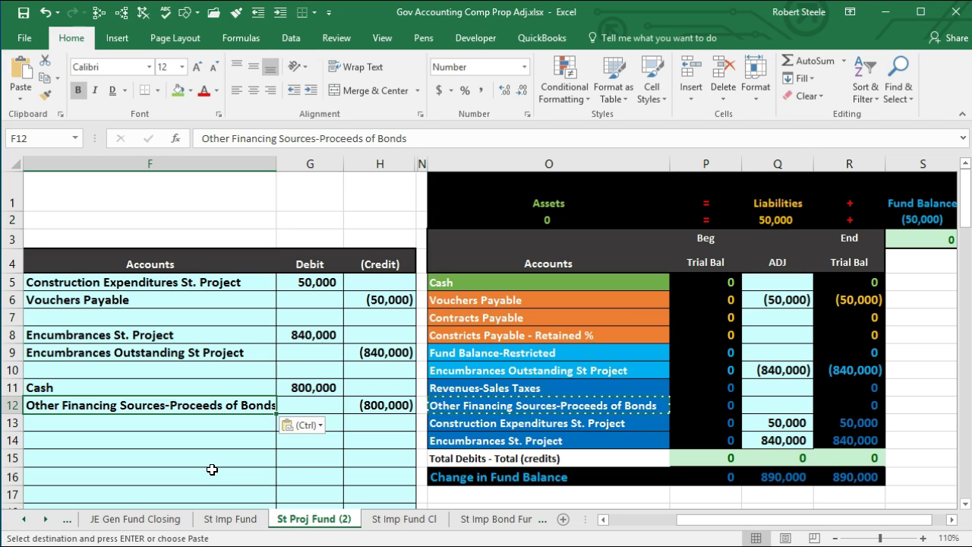
# Post the C3 debit to the Cash adjustment cell Q5 with the formula =G11.
pyautogui.click(769, 284)
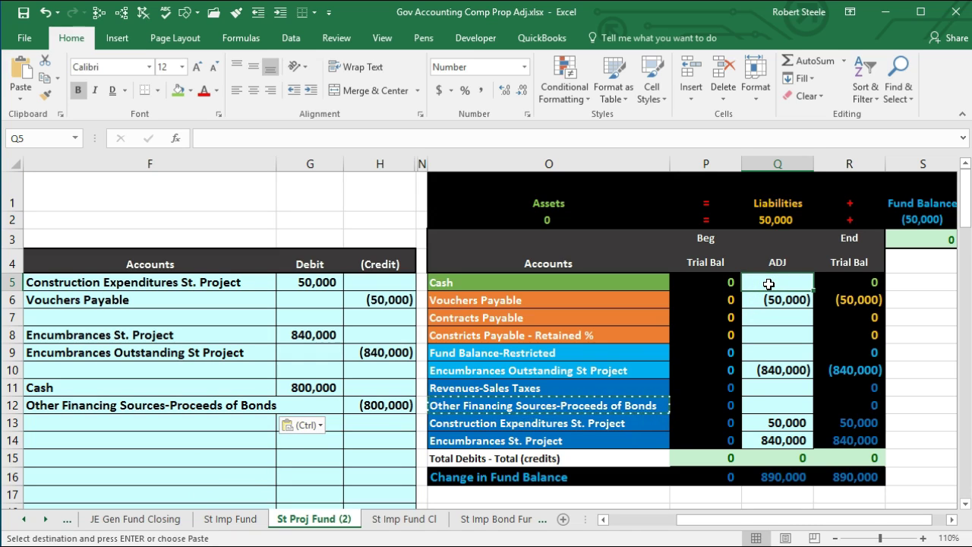
pyautogui.write('=')
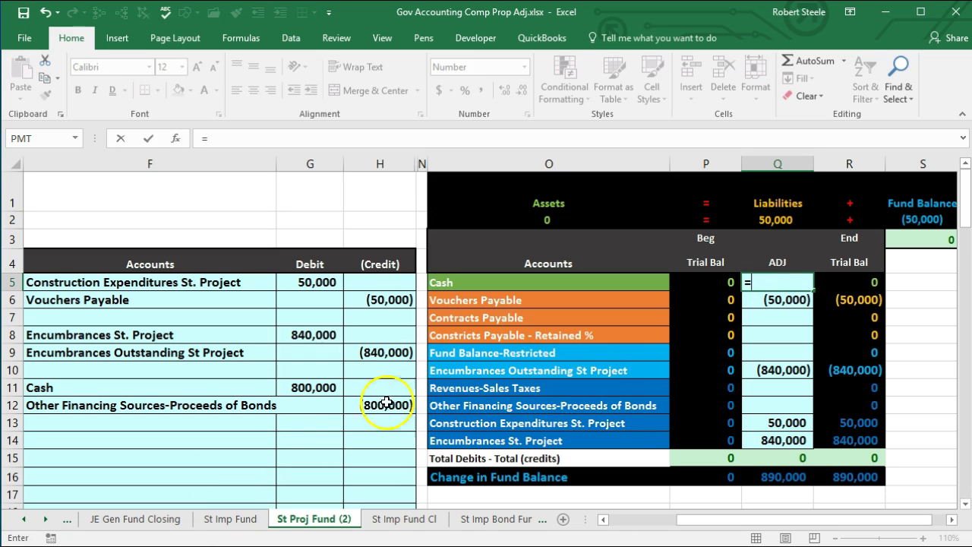
pyautogui.click(296, 386)
pyautogui.press('Return')
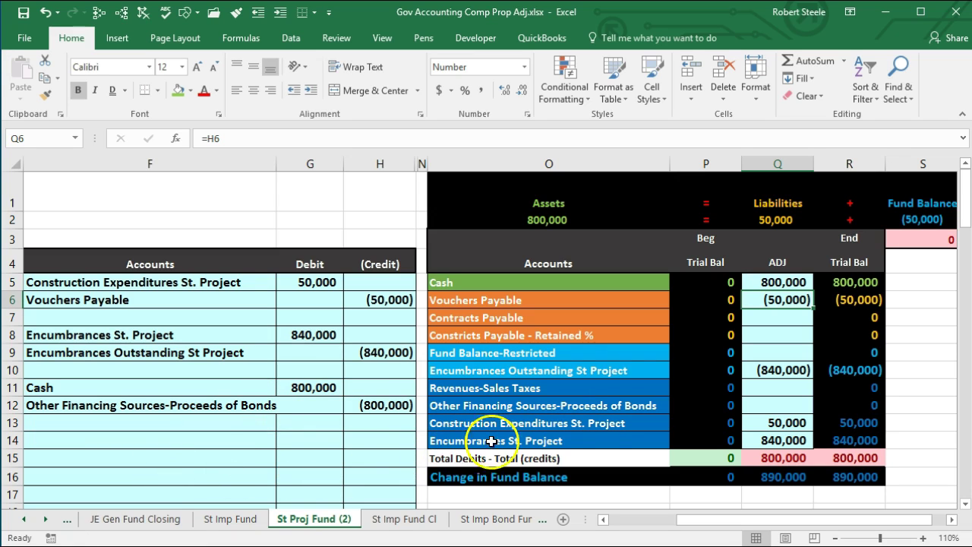
# Post the C3 credit to the Other Financing Sources-Proceeds of Bonds adjustment cell Q12 with the formula =H12.
pyautogui.click(780, 403)
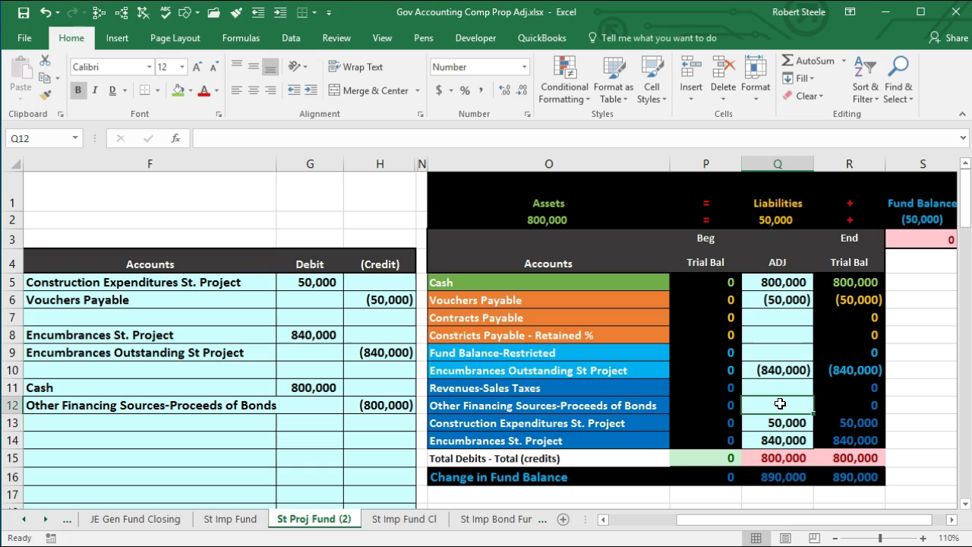
pyautogui.write('=')
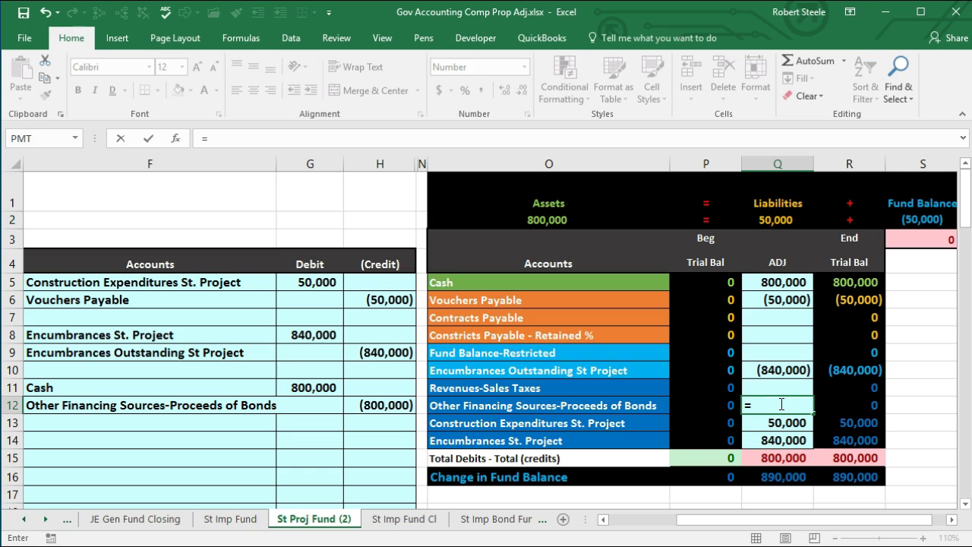
pyautogui.click(396, 404)
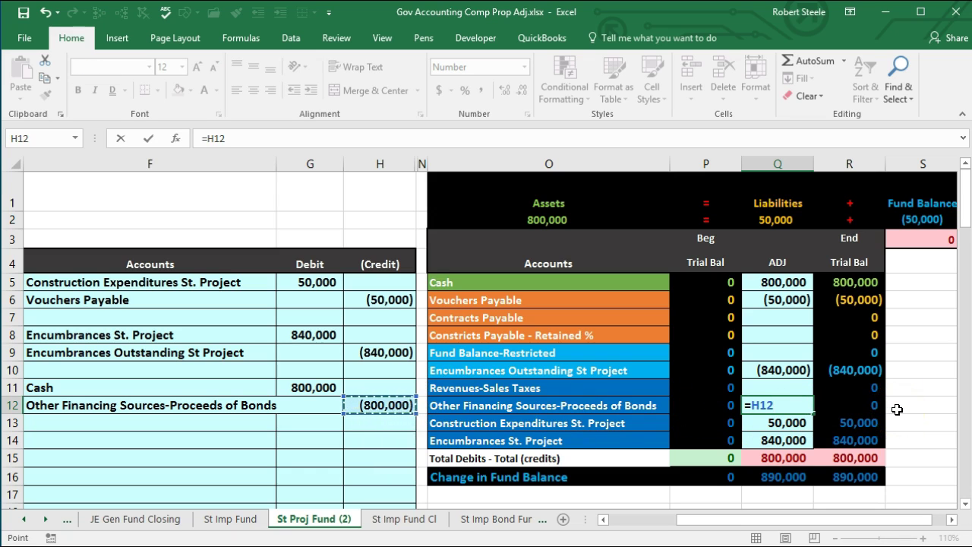
pyautogui.press('Return')
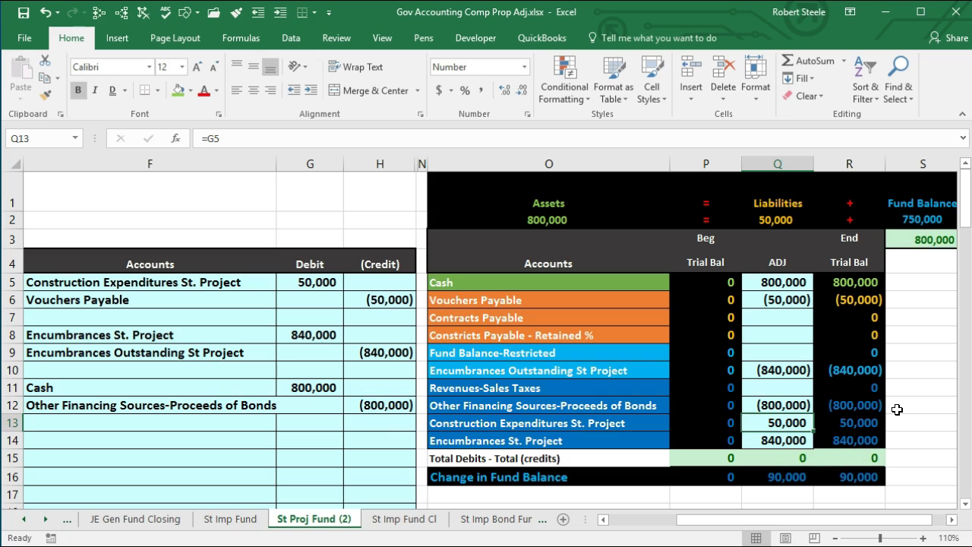
# Fill the completed C3 transaction rows, cells A5:C10, with the same light green as the rows above.
pyautogui.click(195, 434)
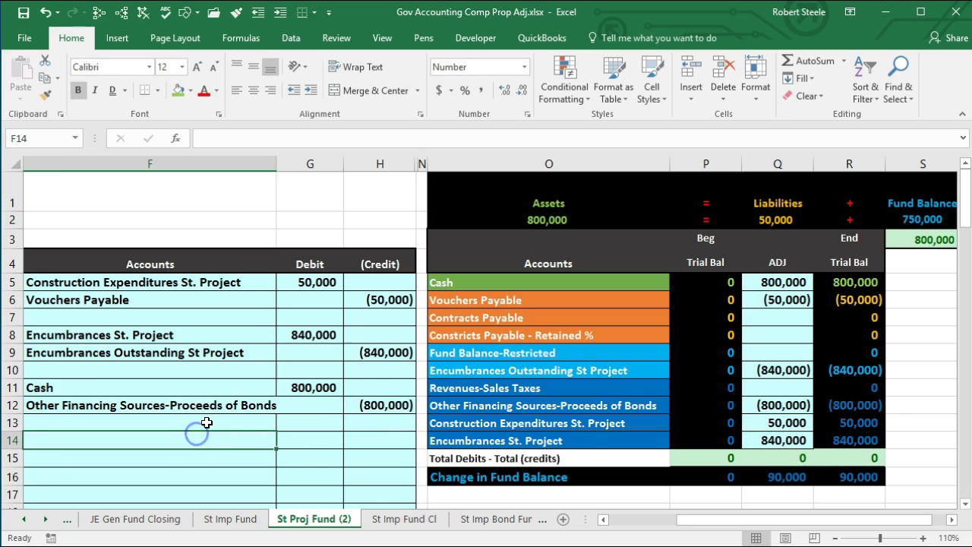
pyautogui.press('Left')
pyautogui.press('Left')
pyautogui.press('Left')
pyautogui.press('Left')
pyautogui.press('Left')
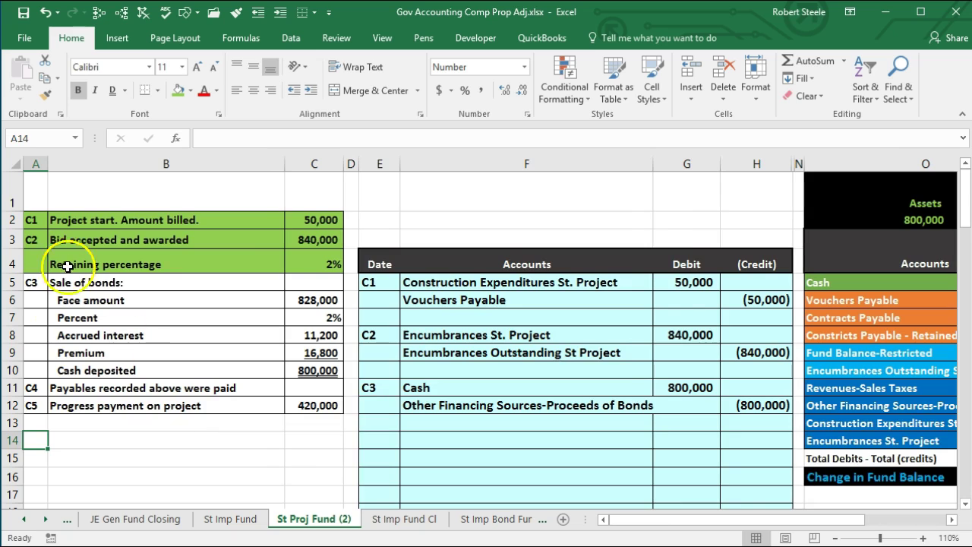
pyautogui.moveTo(32, 282); pyautogui.dragTo(312, 363)
pyautogui.rightClick(312, 363)
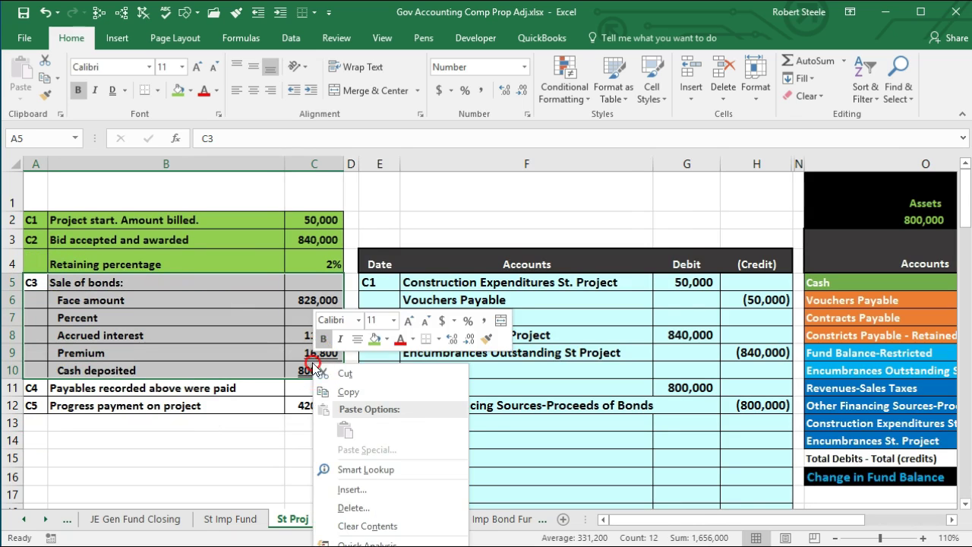
pyautogui.click(372, 339)
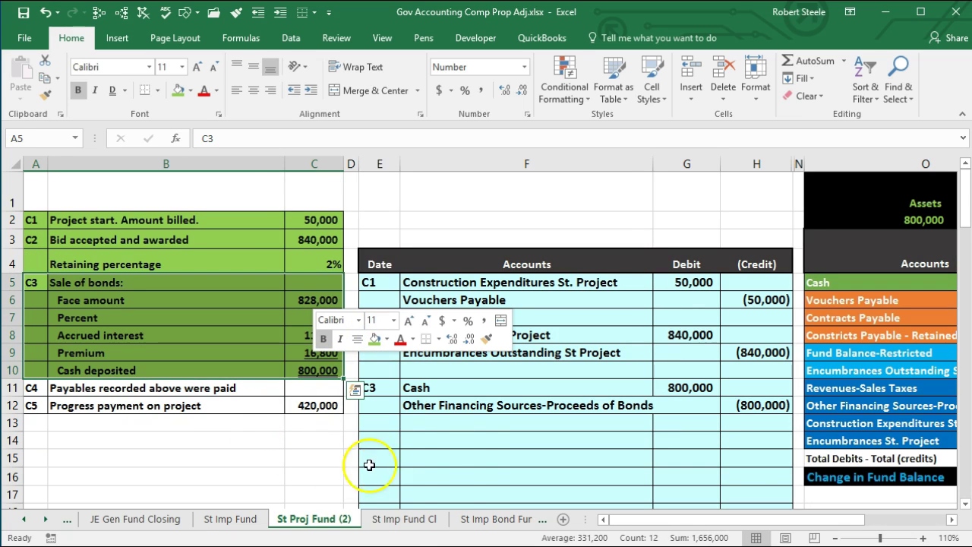
# Label the fourth journal entry in E14 by linking it to the C4 transaction code with =A11.
pyautogui.click(389, 452)
pyautogui.click(388, 443)
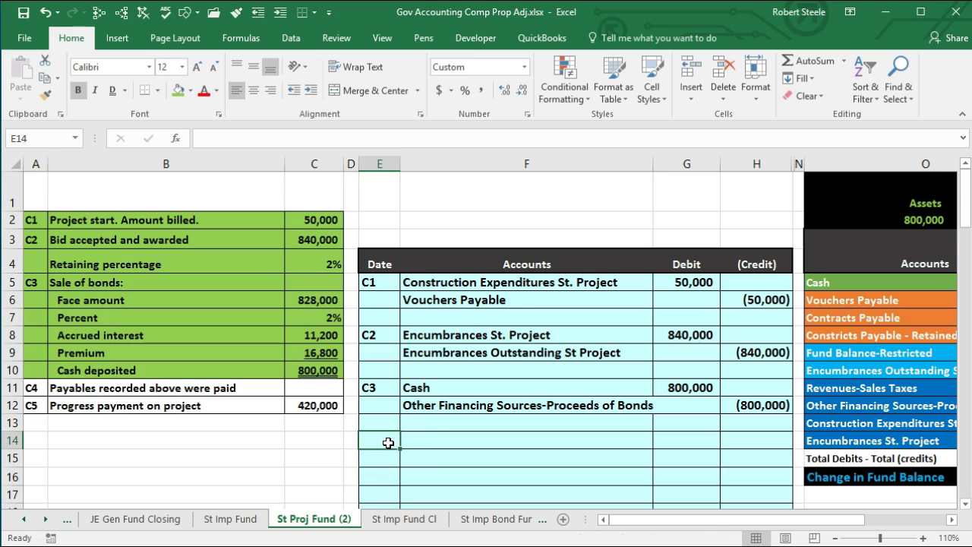
pyautogui.write('=')
pyautogui.click(31, 387)
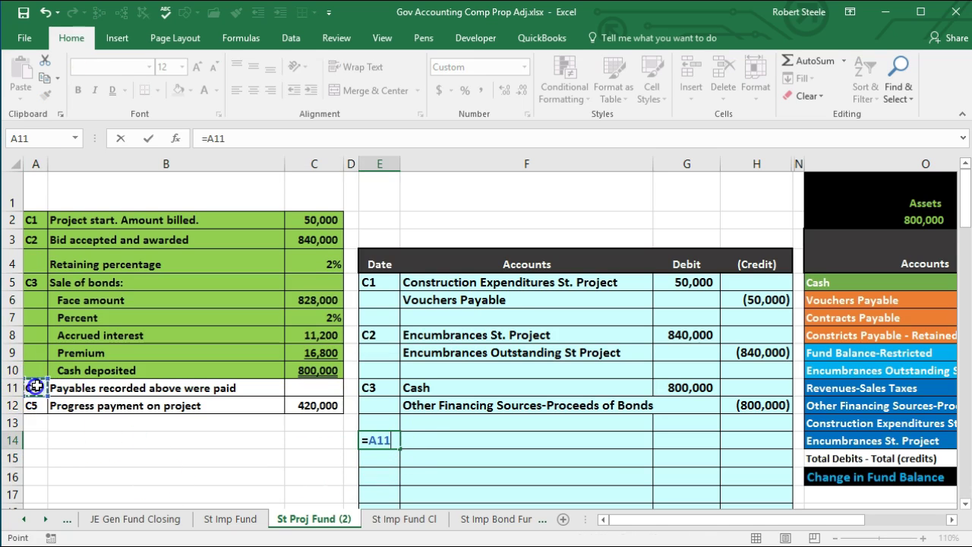
pyautogui.press('Return')
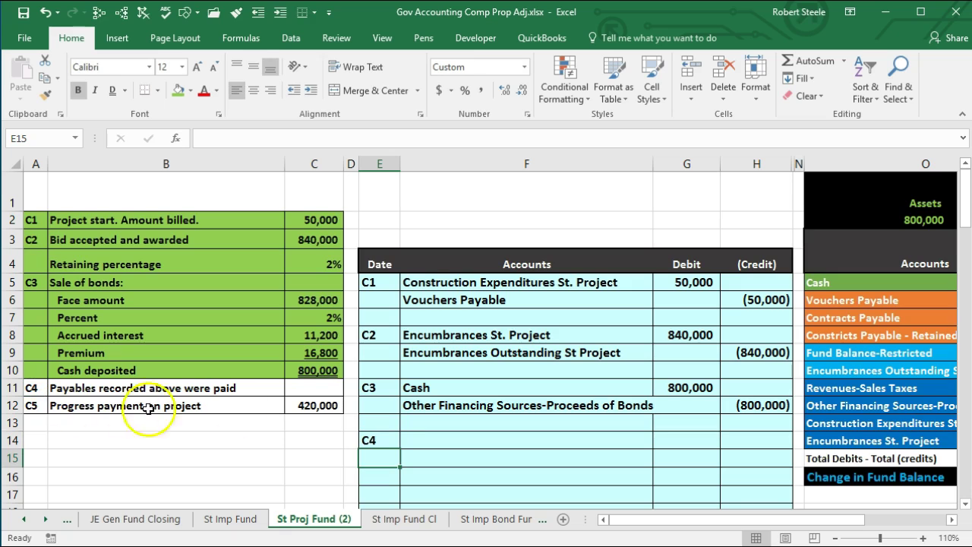
# Copy the Cash account name from O5 into F15 as values only for the C4 entry's credit line.
pyautogui.scroll(-1, 349, 403)
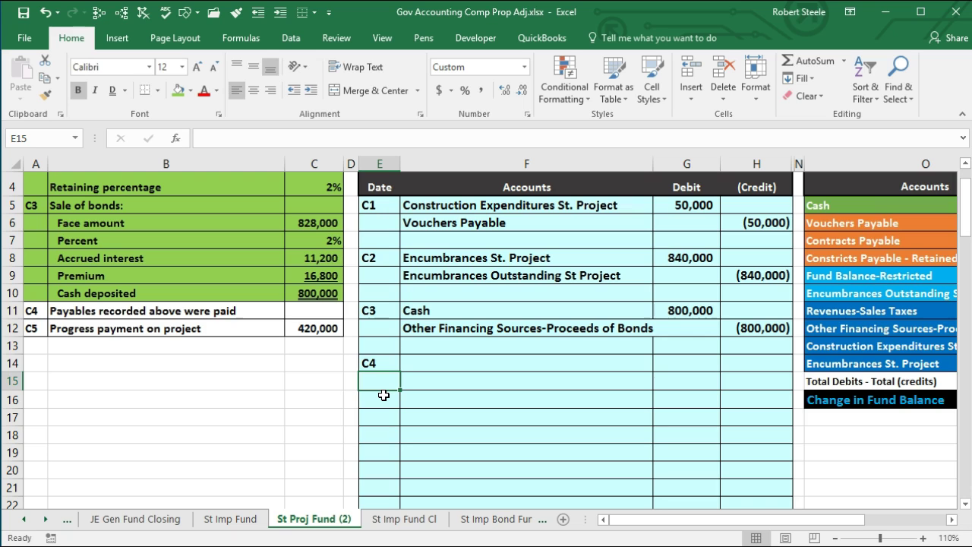
pyautogui.scroll(1, 389, 400)
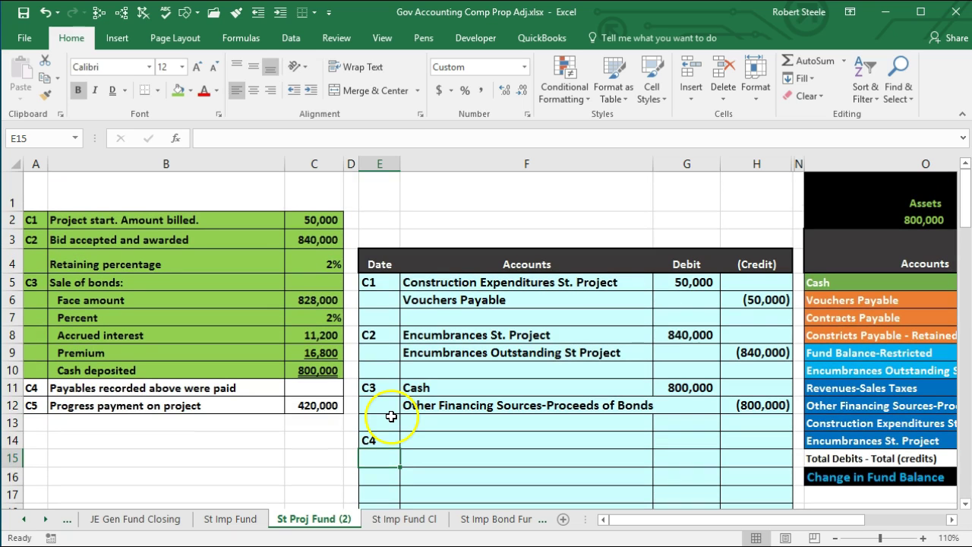
pyautogui.moveTo(661, 521); pyautogui.dragTo(688, 521)
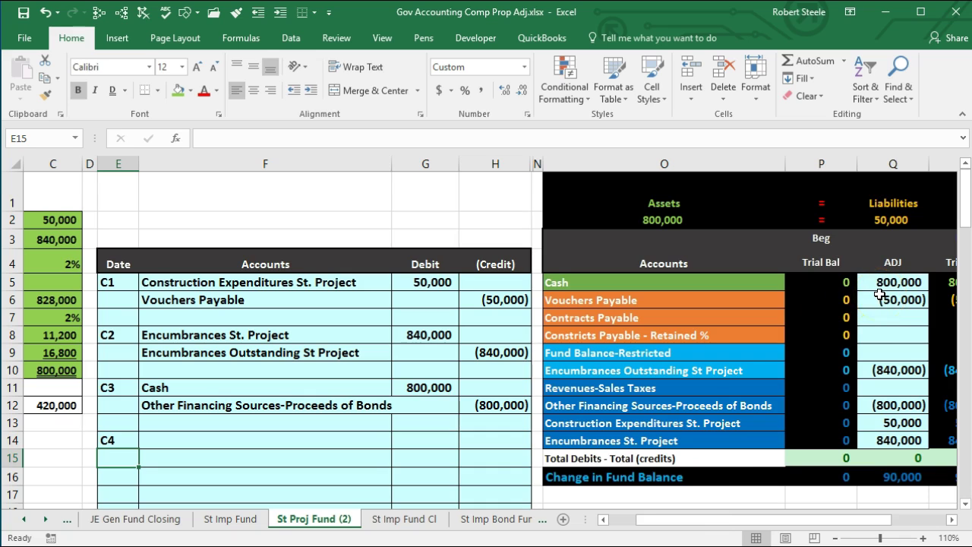
pyautogui.click(672, 280)
pyautogui.rightClick(673, 281)
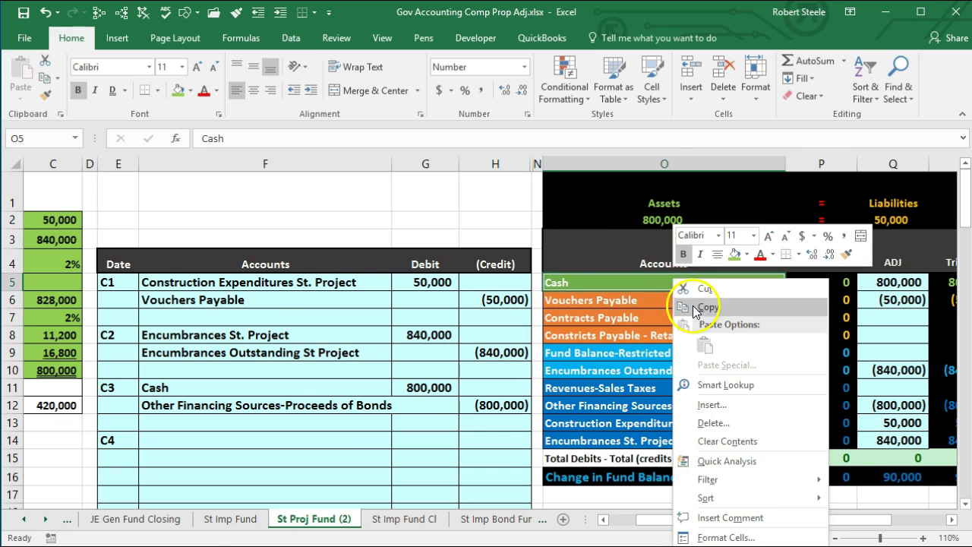
pyautogui.click(693, 305)
pyautogui.click(213, 462)
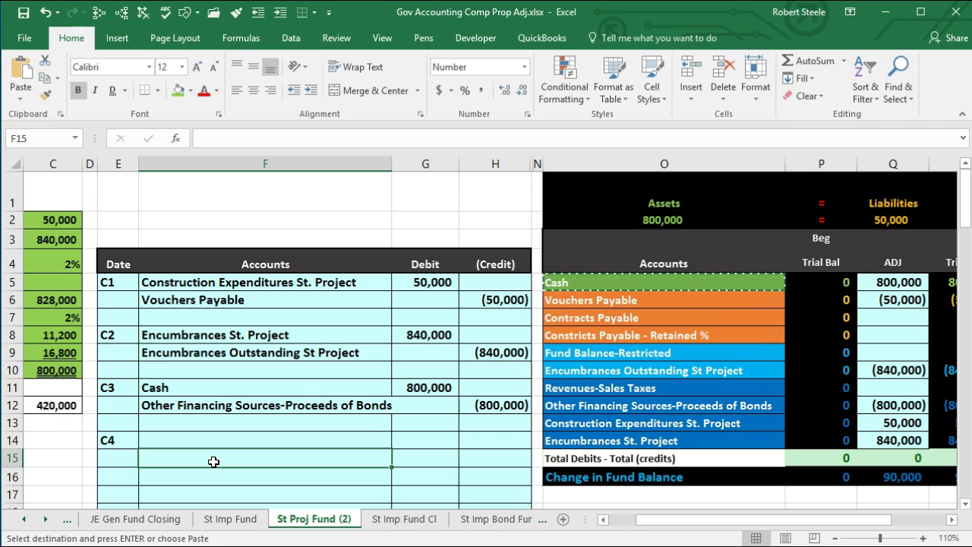
pyautogui.rightClick(214, 461)
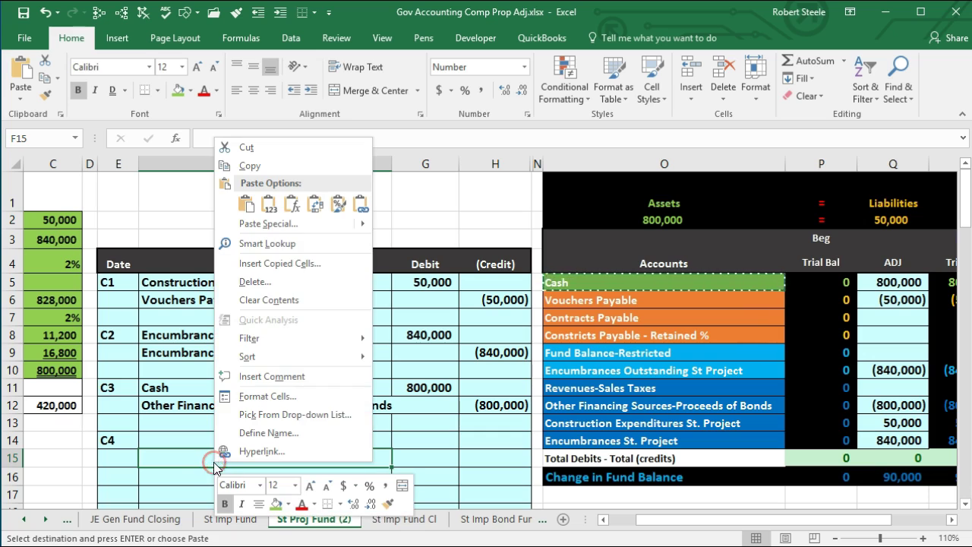
pyautogui.click(269, 203)
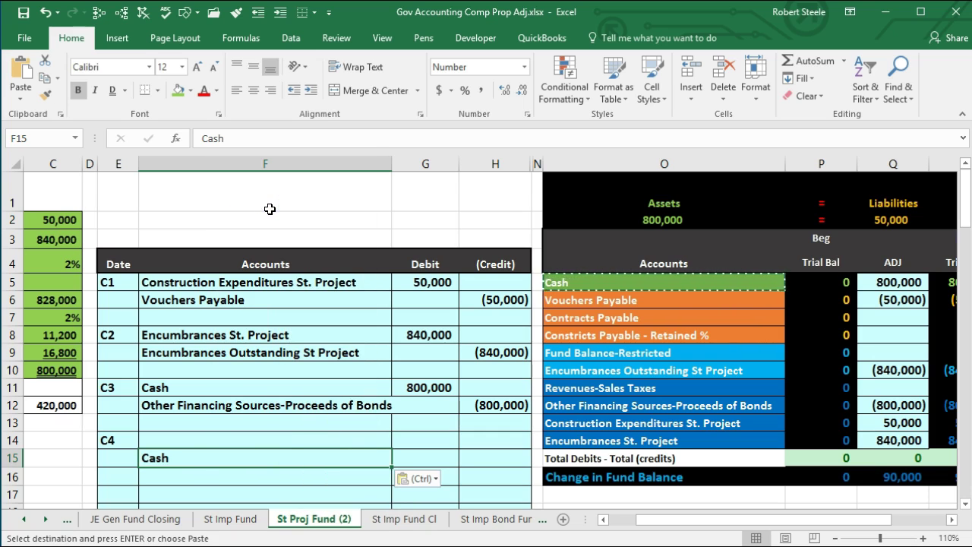
# Enter -50000 as the C4 Cash credit in H15.
pyautogui.press('Right')
pyautogui.press('Right')
pyautogui.write('-5')
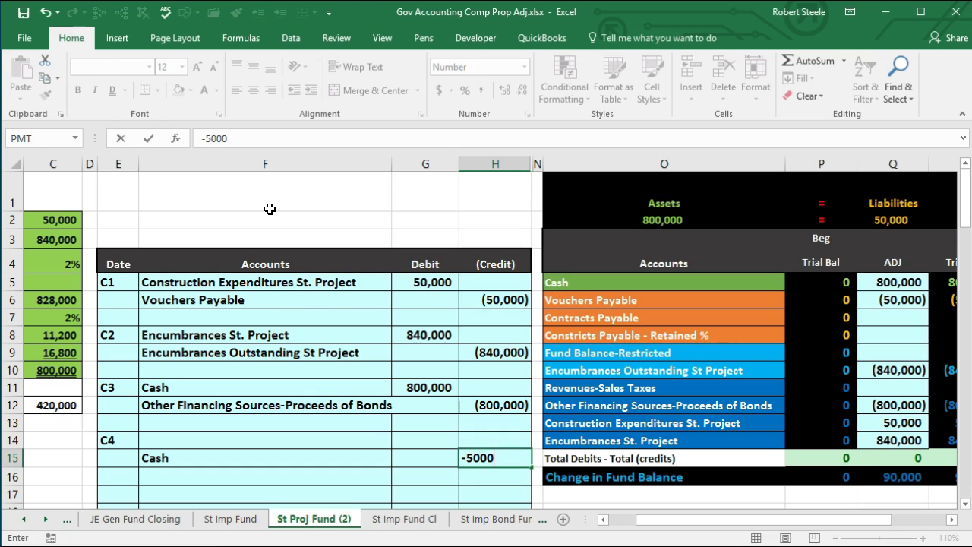
pyautogui.press('Return')
# Set the C4 debit in G14 to the opposite of the Cash credit with the formula -H15.
pyautogui.press('Left')
pyautogui.press('Left')
pyautogui.press('Left')
pyautogui.press('Left')
pyautogui.press('Left')
pyautogui.press('Left')
pyautogui.press('Left')
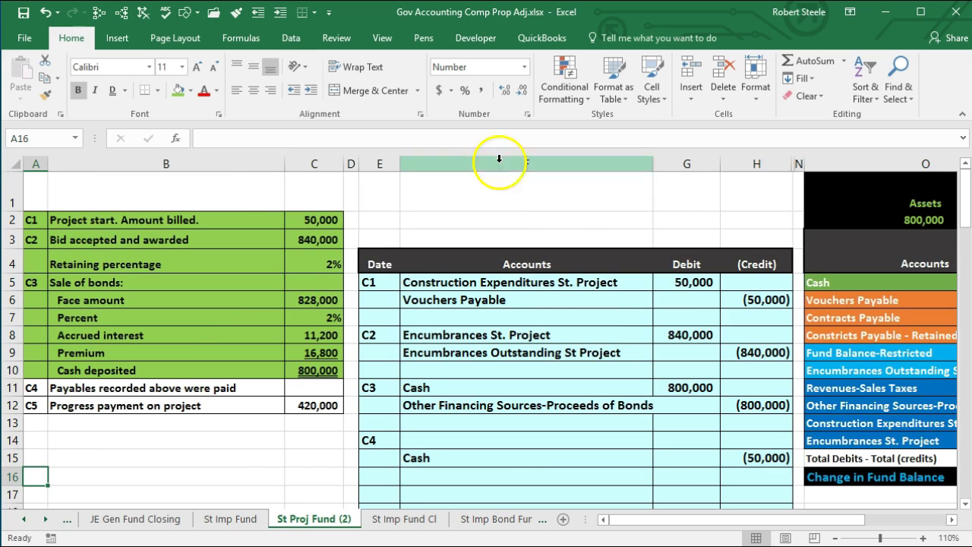
pyautogui.click(700, 281)
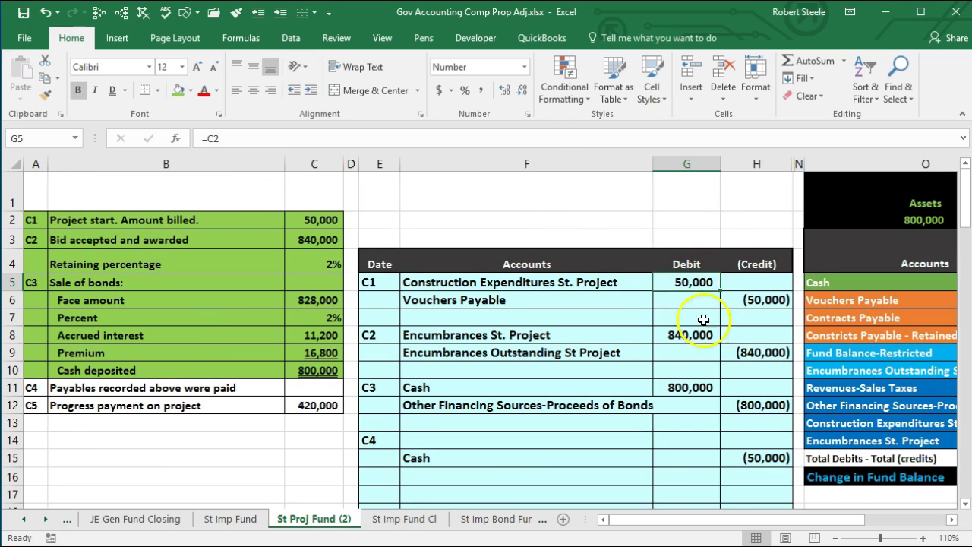
pyautogui.click(691, 439)
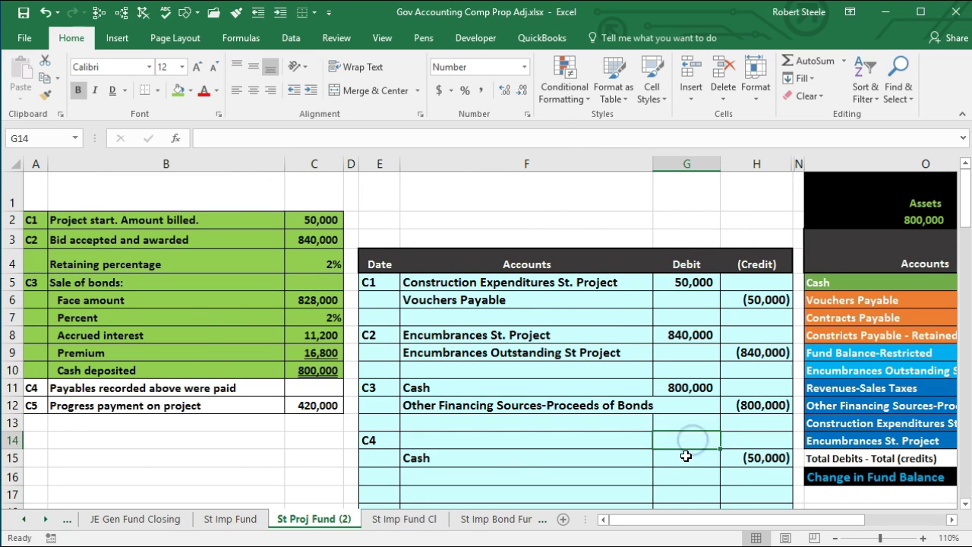
pyautogui.write('-')
pyautogui.press('Down')
pyautogui.press('Right')
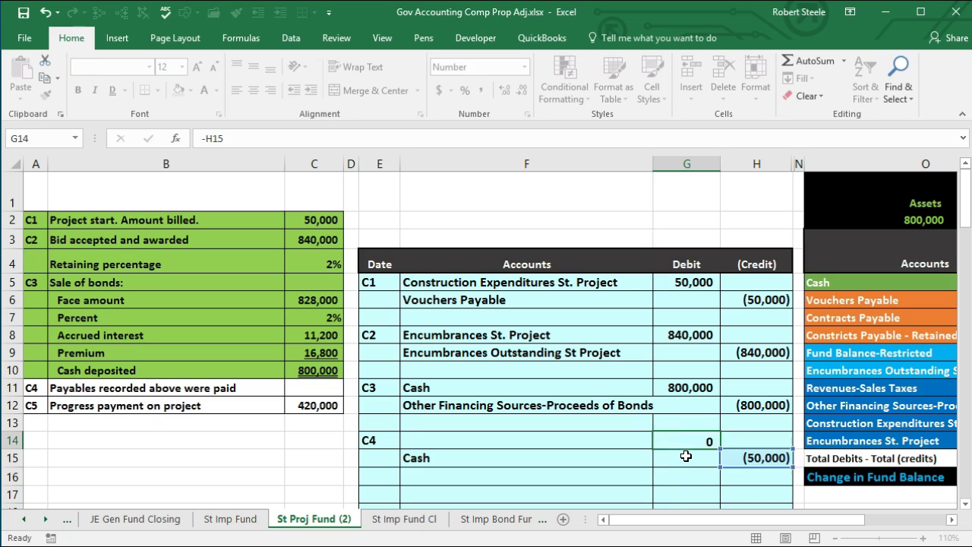
pyautogui.press('Return')
# Copy the Vouchers Payable account name from O6 into F14 as values only for the C4 debit line.
pyautogui.press('Right')
pyautogui.press('Right')
pyautogui.press('Right')
pyautogui.press('Right')
pyautogui.press('Right')
pyautogui.press('Right')
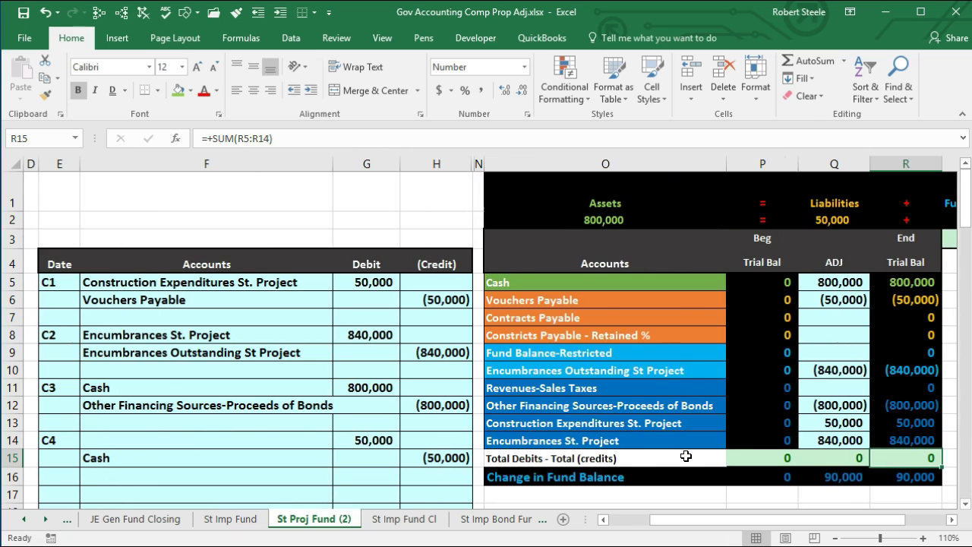
pyautogui.click(616, 300)
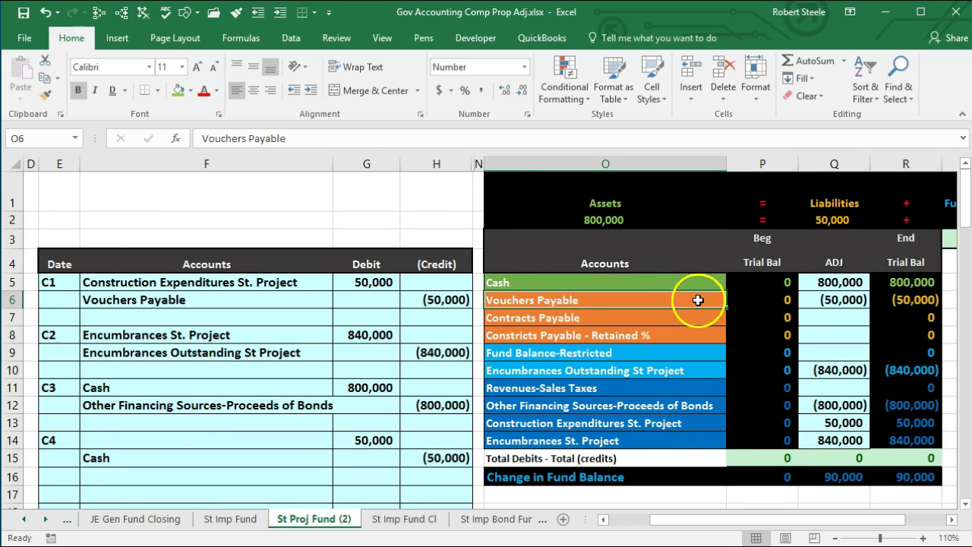
pyautogui.click(898, 302)
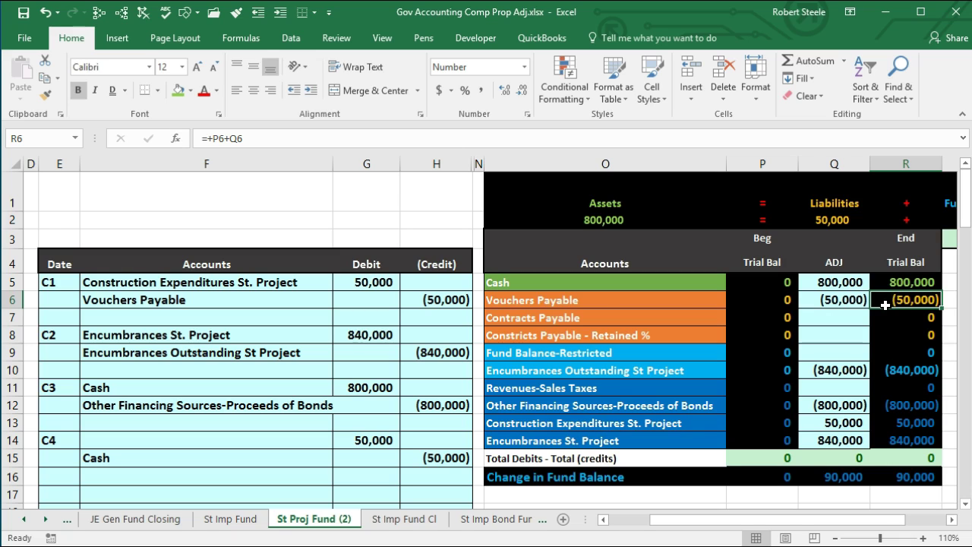
pyautogui.rightClick(544, 299)
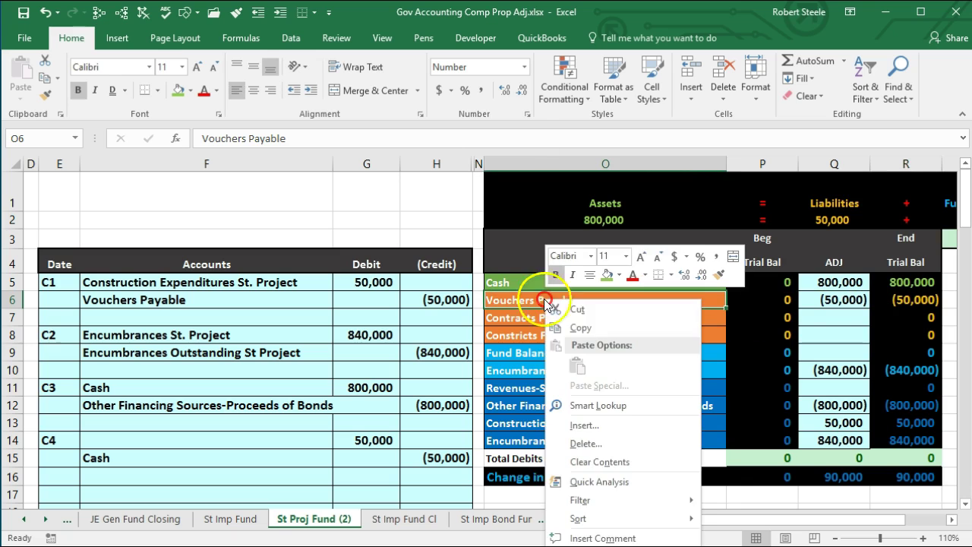
pyautogui.click(574, 328)
pyautogui.click(254, 436)
pyautogui.rightClick(196, 440)
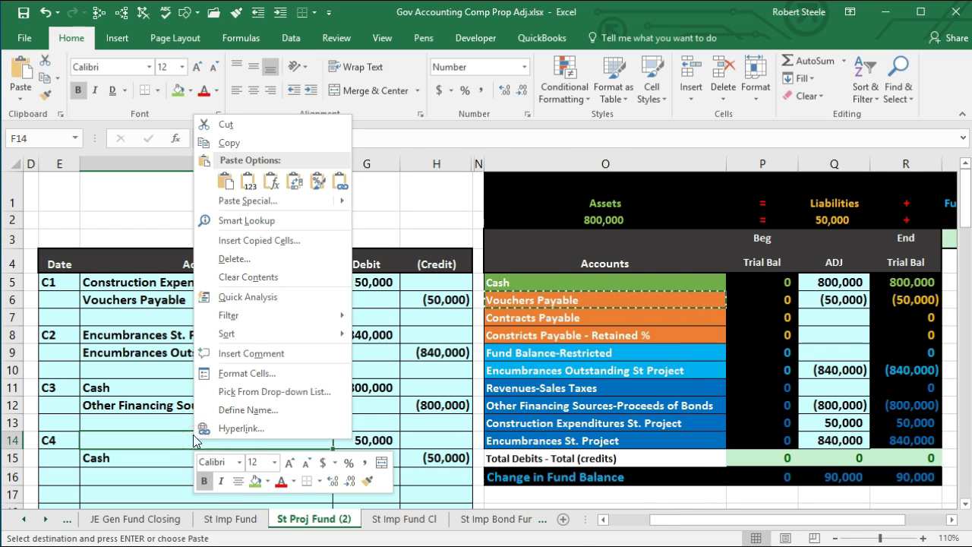
pyautogui.click(248, 188)
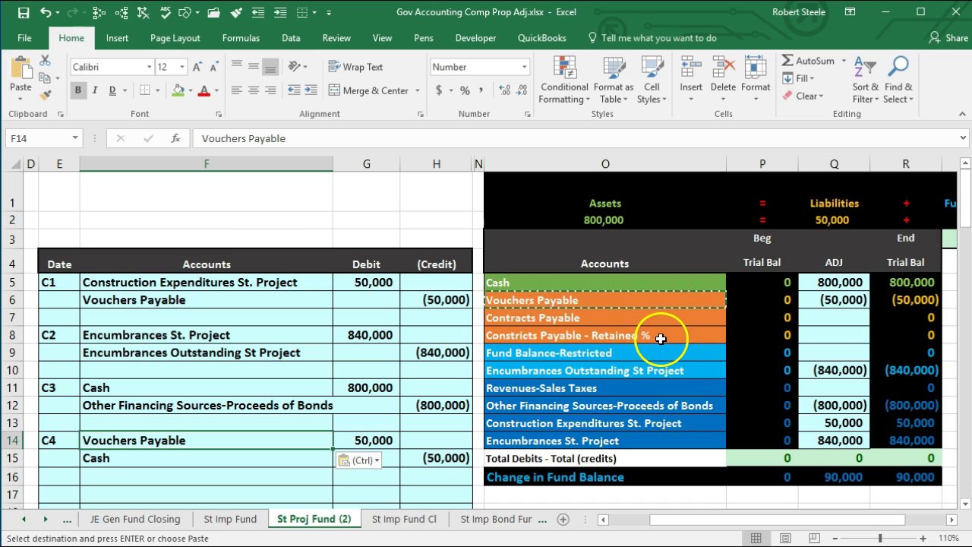
# Post the C4 debit to the Vouchers Payable adjustment cell Q6 by extending its formula to =H6+G14.
pyautogui.click(842, 300)
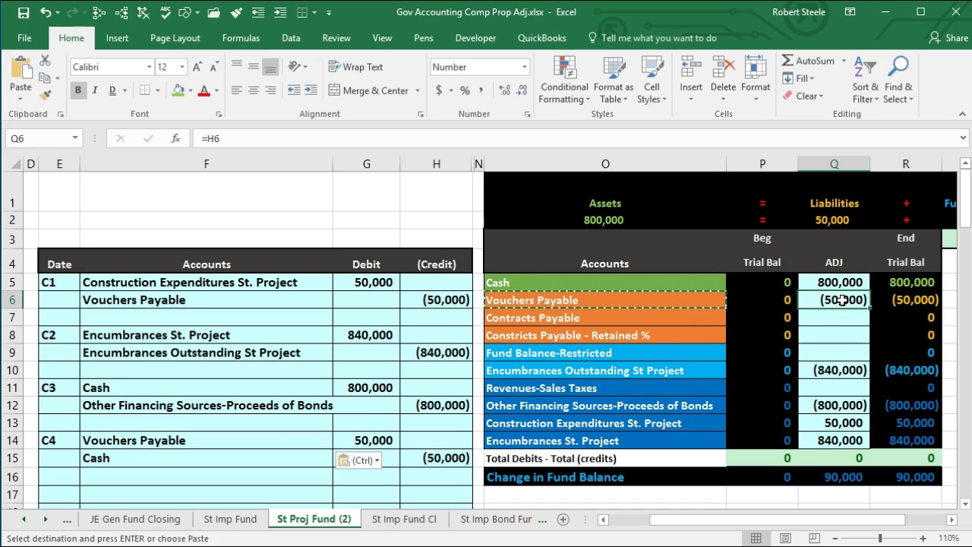
pyautogui.doubleClick(842, 299)
pyautogui.write('+')
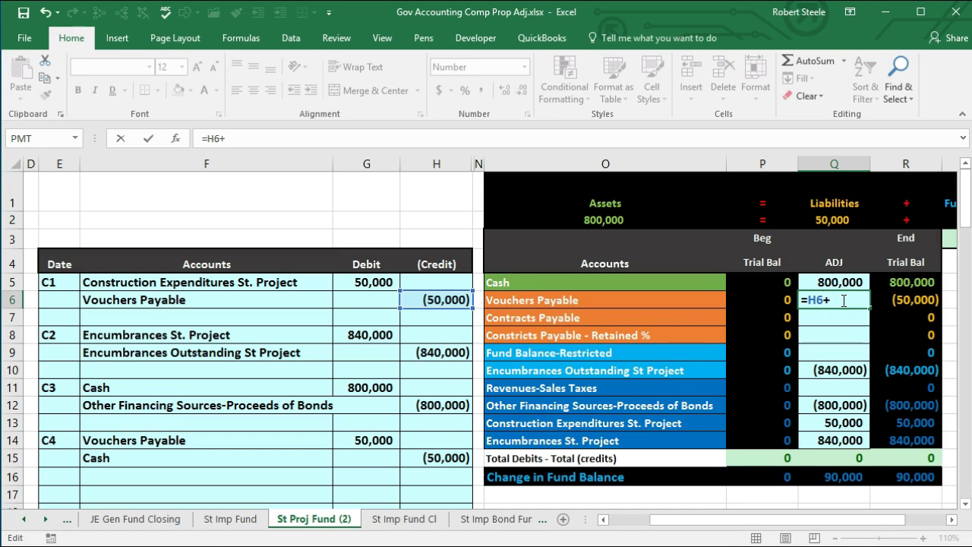
pyautogui.click(374, 440)
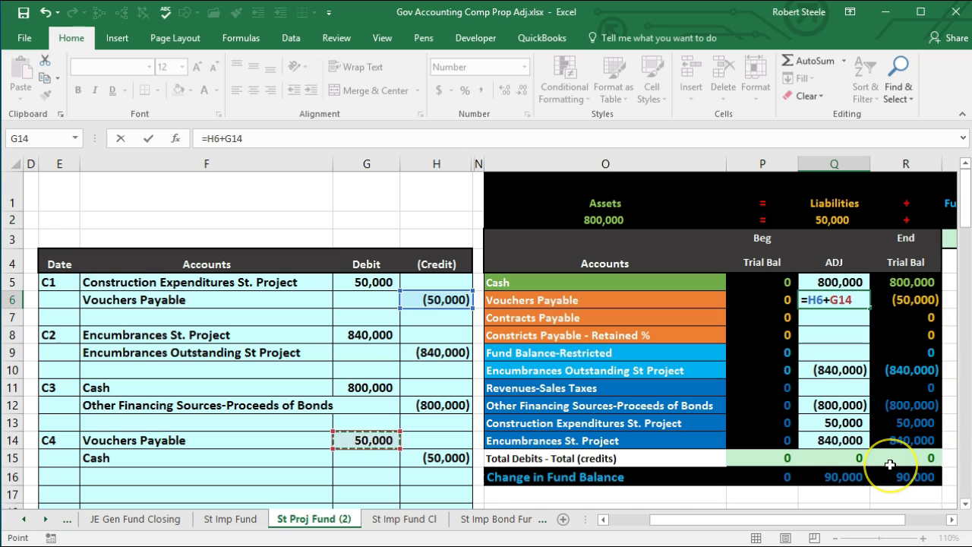
pyautogui.press('Return')
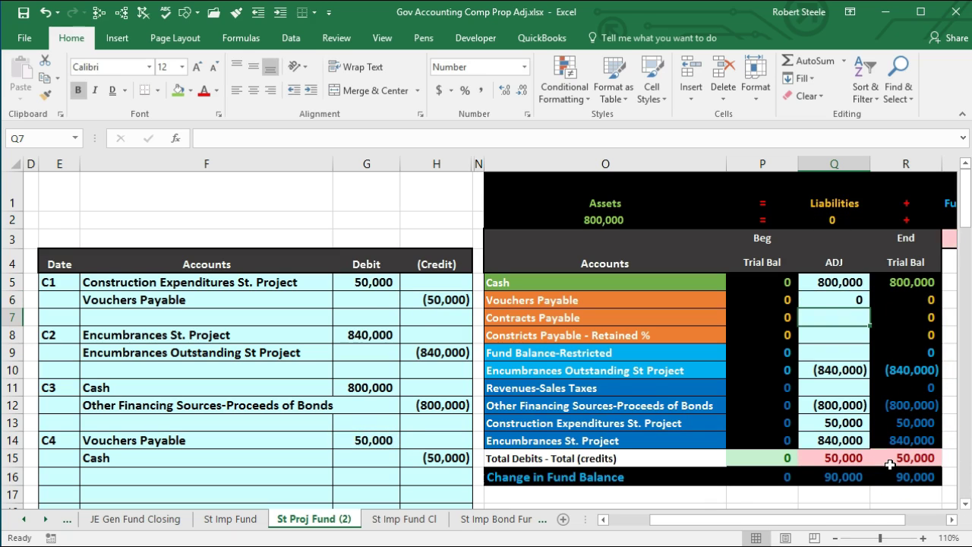
# Post the C4 credit to the Cash adjustment cell Q5 by extending its formula to =G11+H15.
pyautogui.click(831, 280)
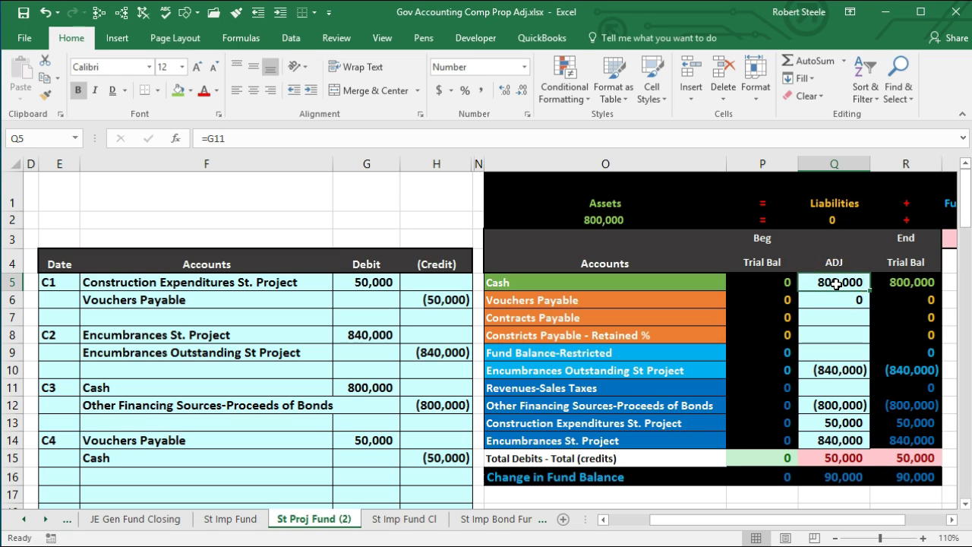
pyautogui.doubleClick(835, 284)
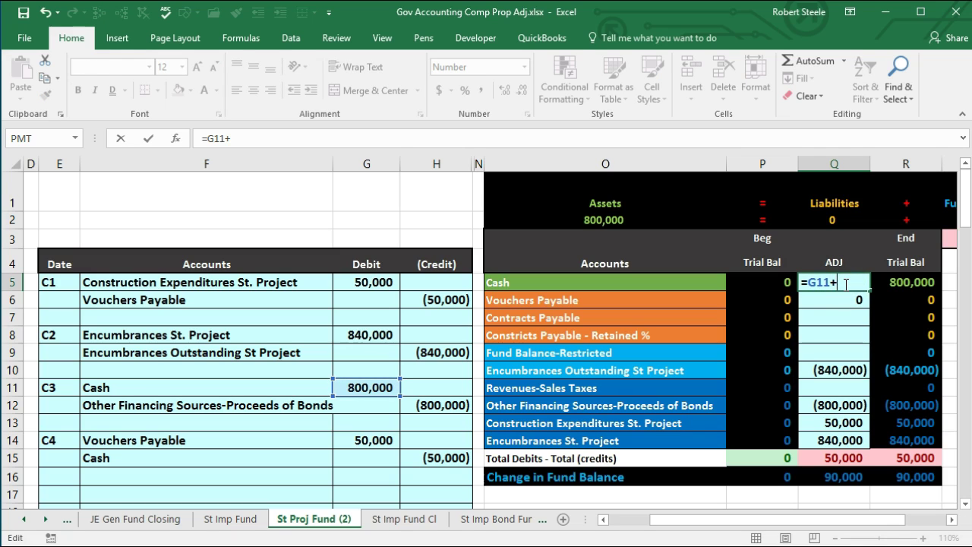
pyautogui.write('+')
pyautogui.click(440, 457)
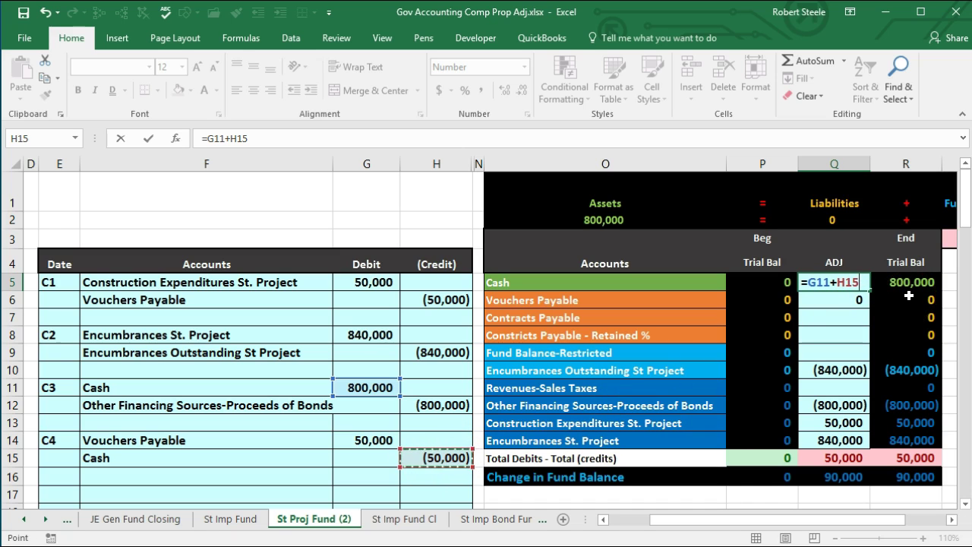
pyautogui.press('Return')
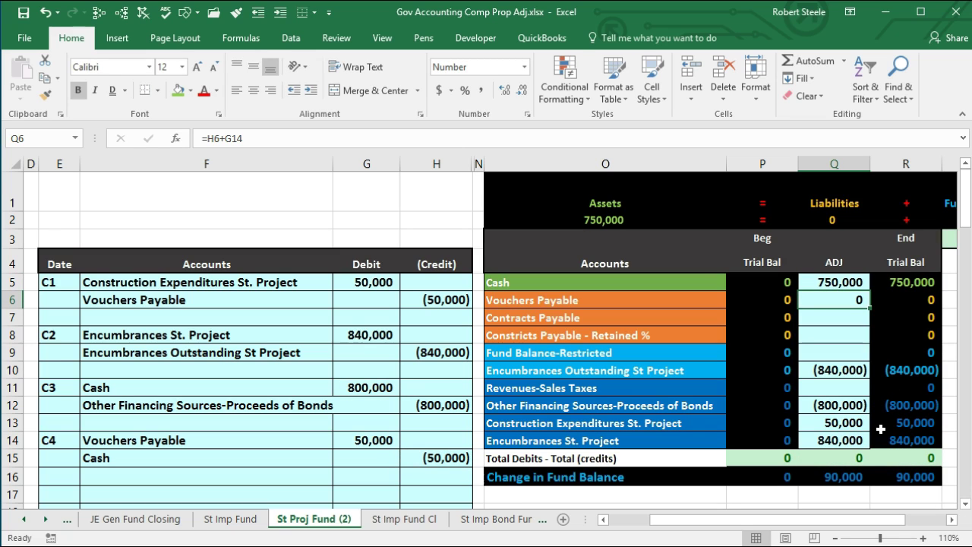
# Fill the completed C4 transaction row, cells A11:C11, with the same light green as the rows above.
pyautogui.press('Left')
pyautogui.press('Left')
pyautogui.press('Home')
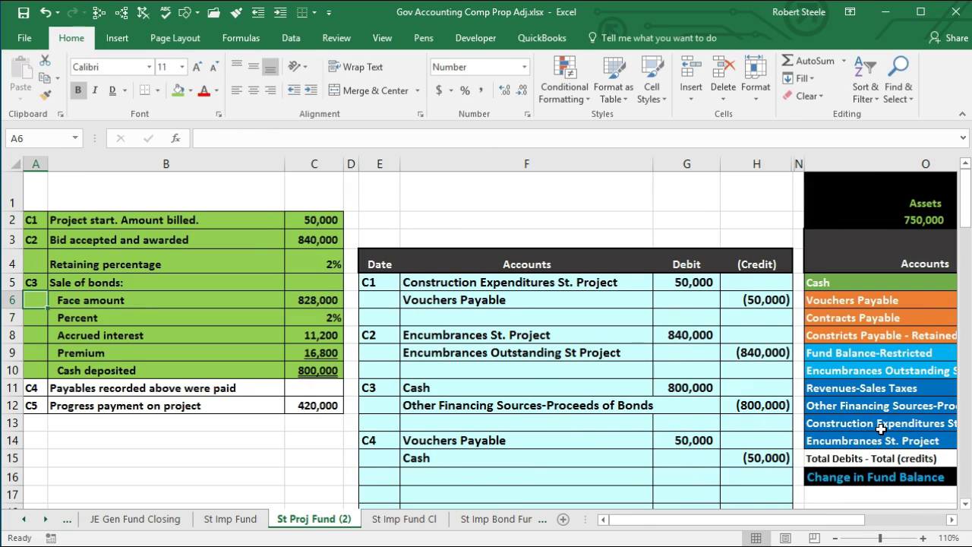
pyautogui.moveTo(37, 388); pyautogui.dragTo(300, 388)
pyautogui.rightClick(306, 391)
pyautogui.click(357, 362)
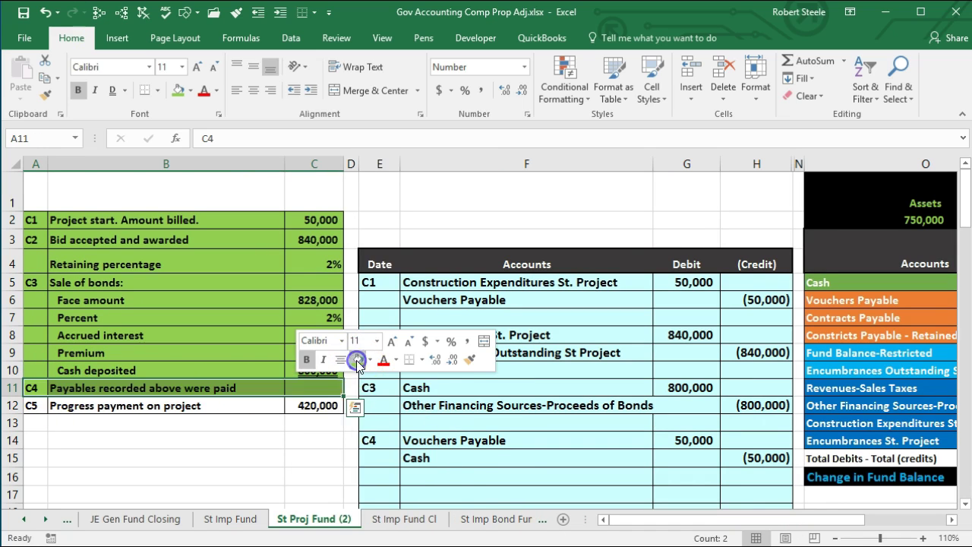
pyautogui.click(229, 475)
# Label the fifth journal entry in E17 by linking it to the C5 transaction code in A12.
pyautogui.click(388, 495)
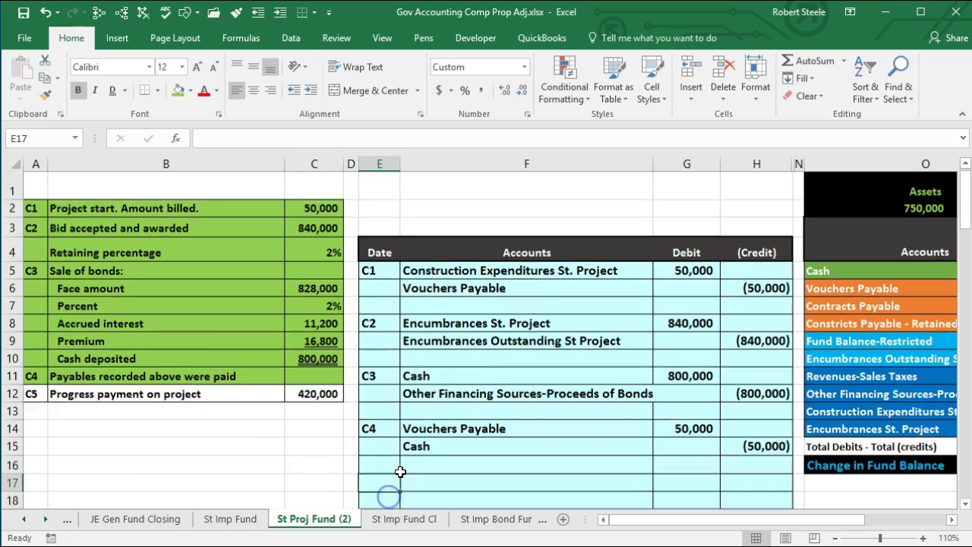
pyautogui.scroll(-1, 400, 472)
pyautogui.write('+')
pyautogui.click(35, 327)
pyautogui.press('Return')
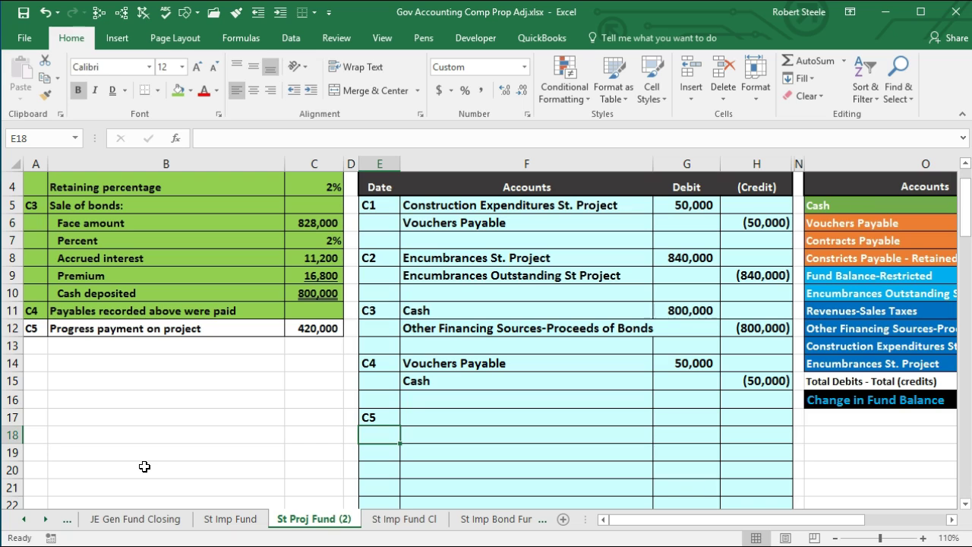
# Examine the ending trial balance amounts for Encumbrances Outstanding St Project and Encumbrances St. Project in R10 and R14.
pyautogui.scroll(1, 145, 467)
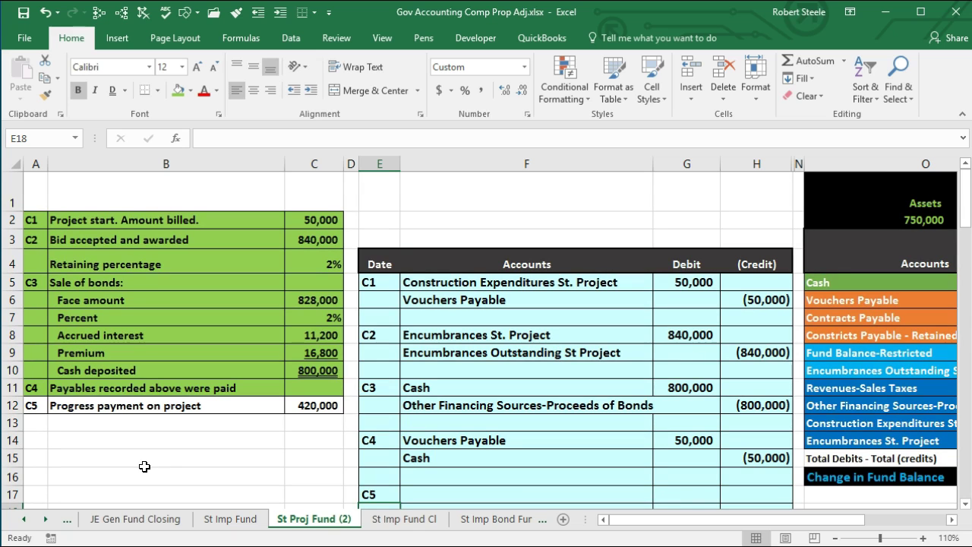
pyautogui.scroll(-1, 143, 465)
pyautogui.scroll(1, 141, 464)
pyautogui.moveTo(681, 527); pyautogui.dragTo(721, 521)
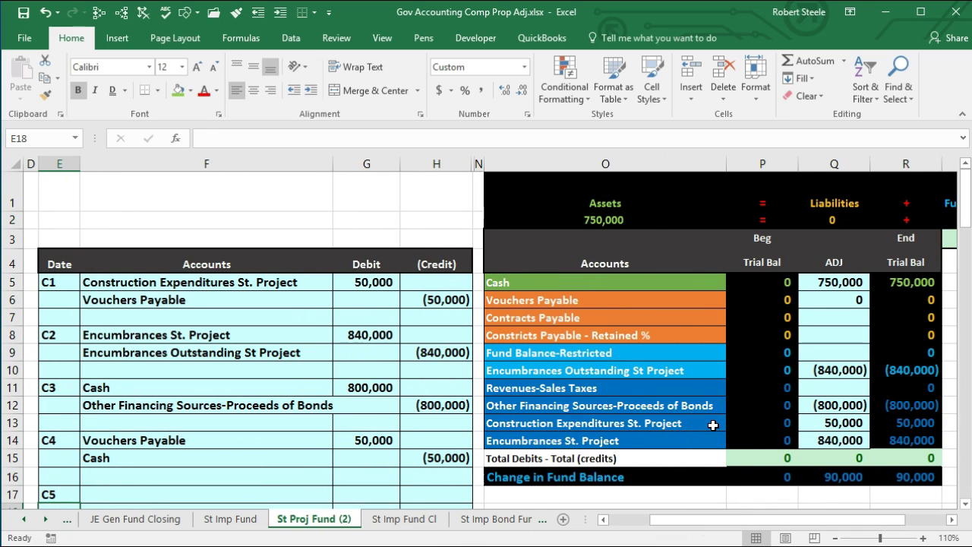
pyautogui.scroll(-1, 694, 428)
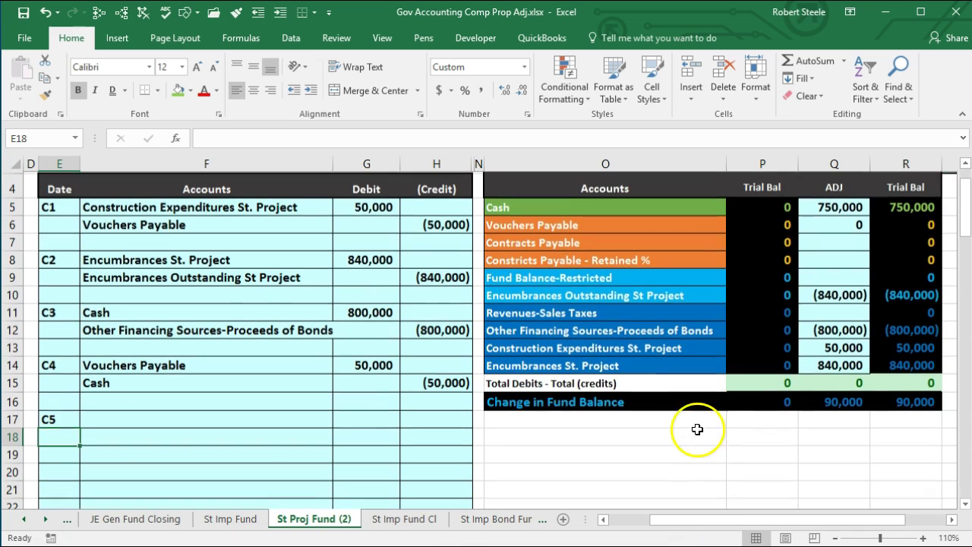
pyautogui.click(918, 293)
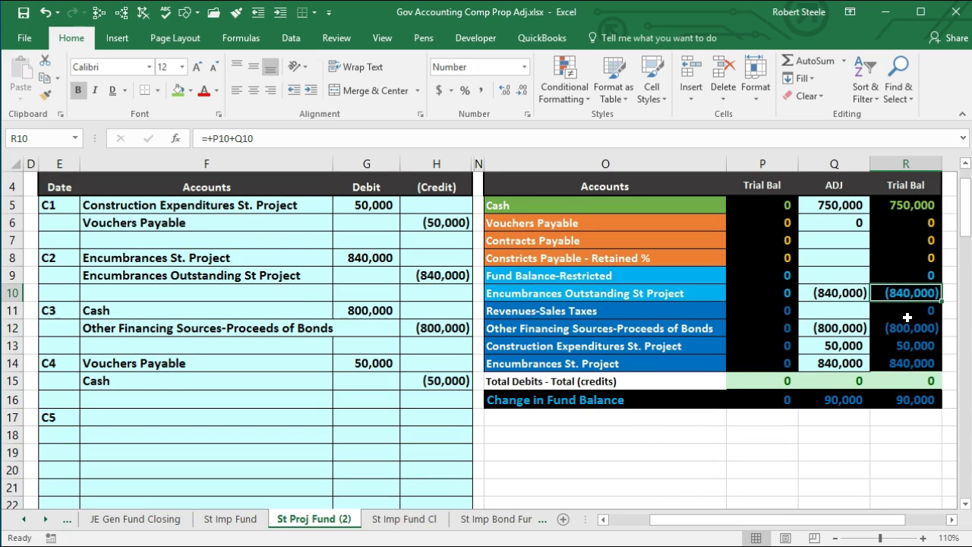
pyautogui.click(899, 360)
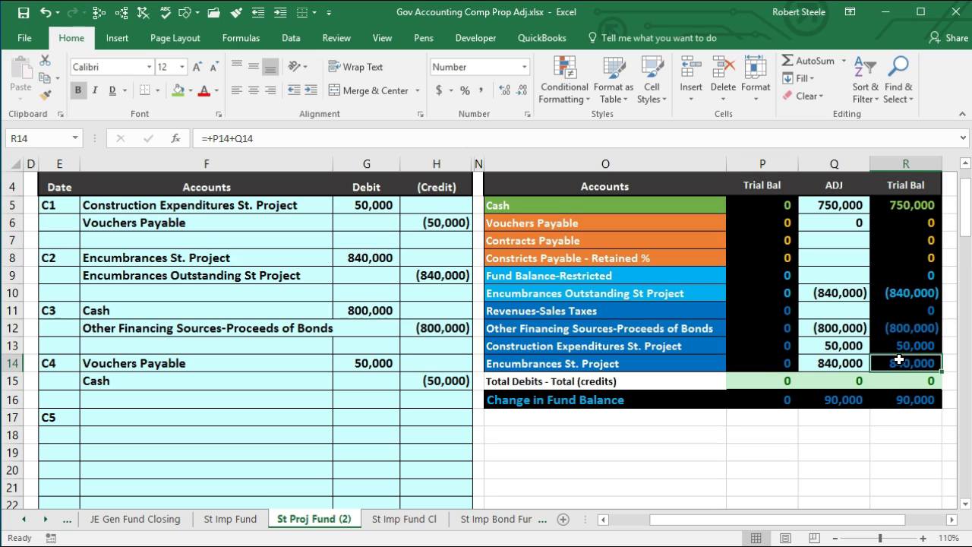
# Copy the Encumbrances Outstanding St Project account name from O10 and paste it as values into F17 for the C5 entry.
pyautogui.click(901, 295)
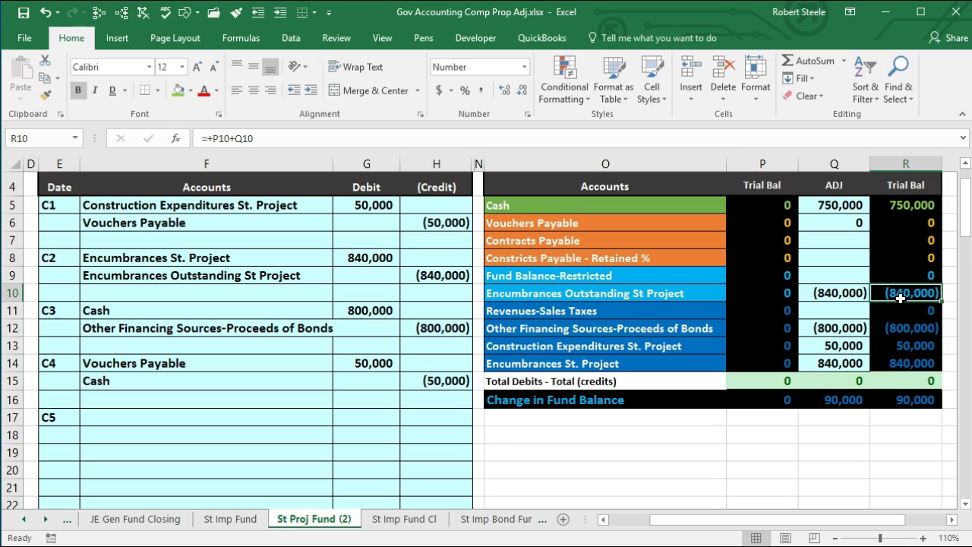
pyautogui.rightClick(642, 293)
pyautogui.click(668, 326)
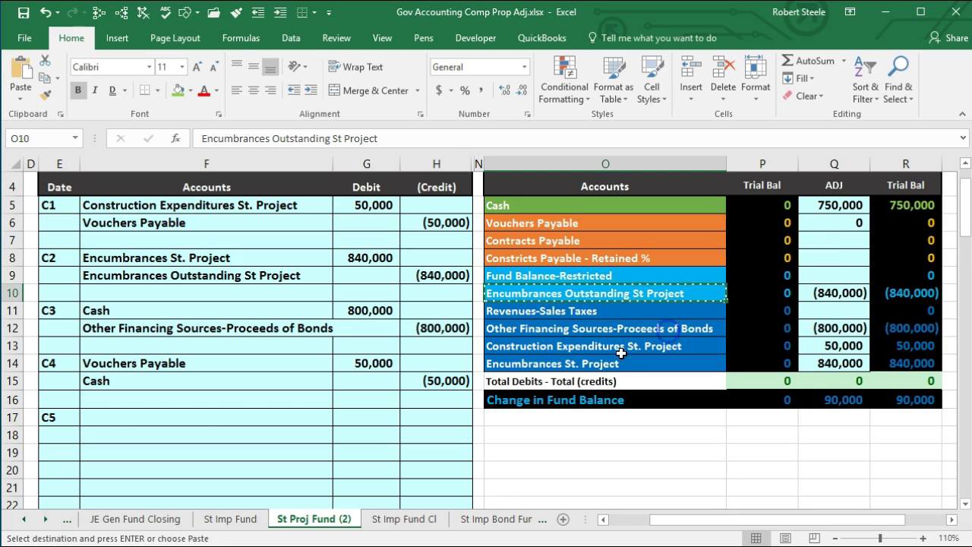
pyautogui.click(122, 416)
pyautogui.rightClick(122, 417)
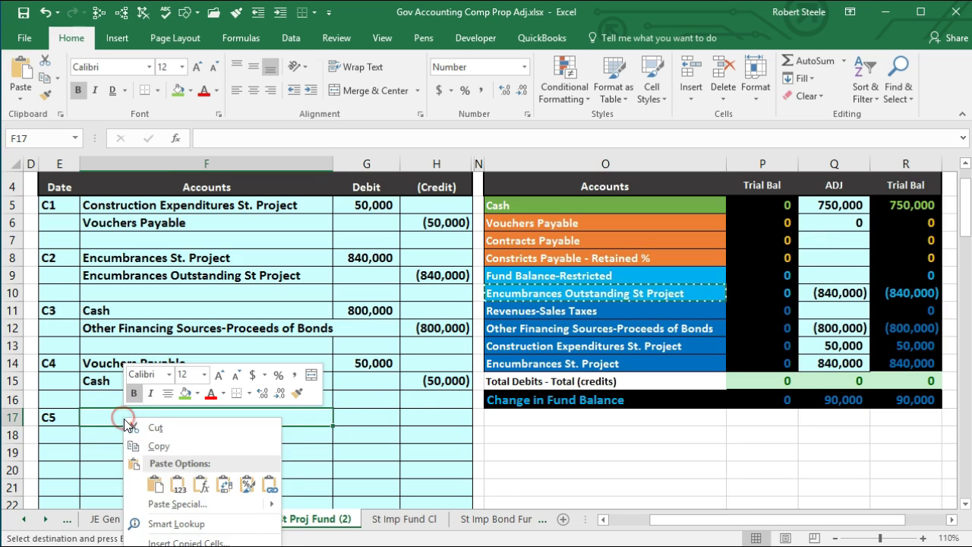
pyautogui.click(168, 486)
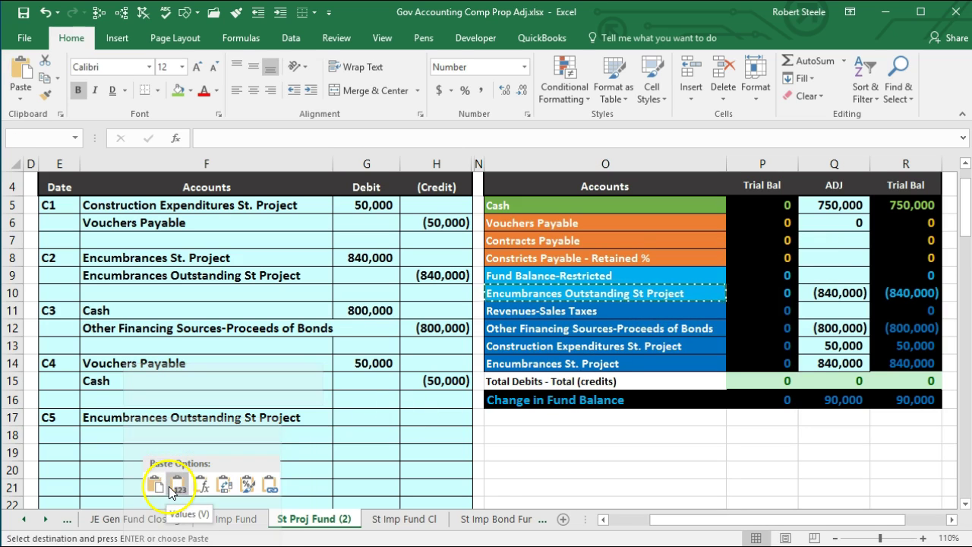
# Enter the C5 debit in G17 by linking it to the progress payment amount in C12.
pyautogui.click(380, 414)
pyautogui.write('=')
pyautogui.press('Left')
pyautogui.press('Left')
pyautogui.press('Left')
pyautogui.press('Left')
pyautogui.press('Left')
pyautogui.press('Left')
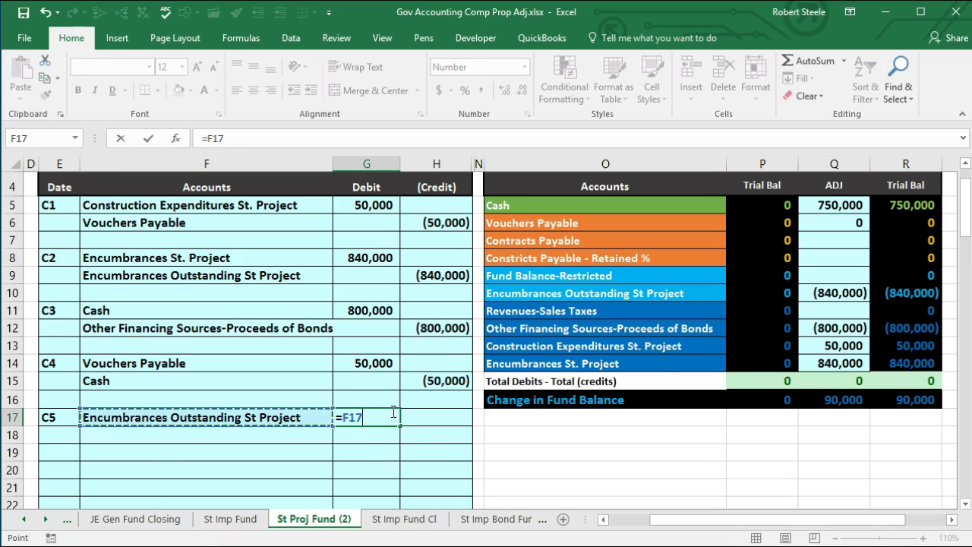
pyautogui.press('Right')
pyautogui.press('Right')
pyautogui.press('Up')
pyautogui.press('Up')
pyautogui.press('Up')
pyautogui.press('Up')
pyautogui.press('Up')
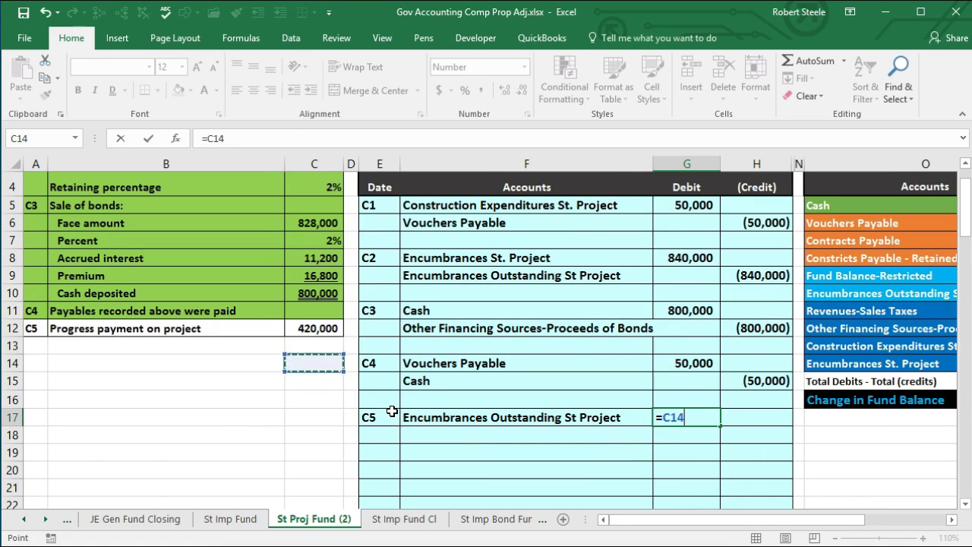
pyautogui.hotkey('ctrl', 'Return')
# Enter the C5 credit in H18 as the negative of the debit in G17.
pyautogui.press('Down')
pyautogui.press('Right')
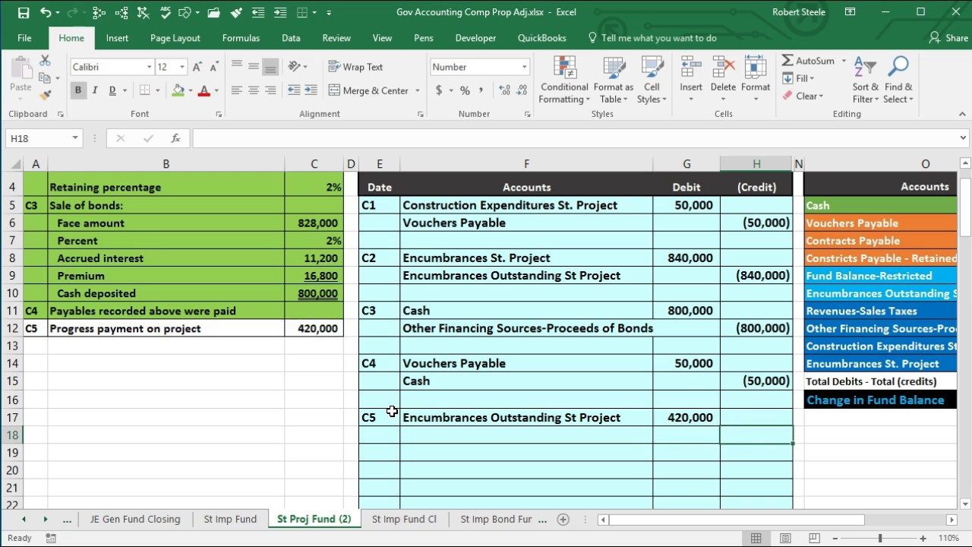
pyautogui.write('-')
pyautogui.press('Left')
pyautogui.press('Up')
pyautogui.press('Return')
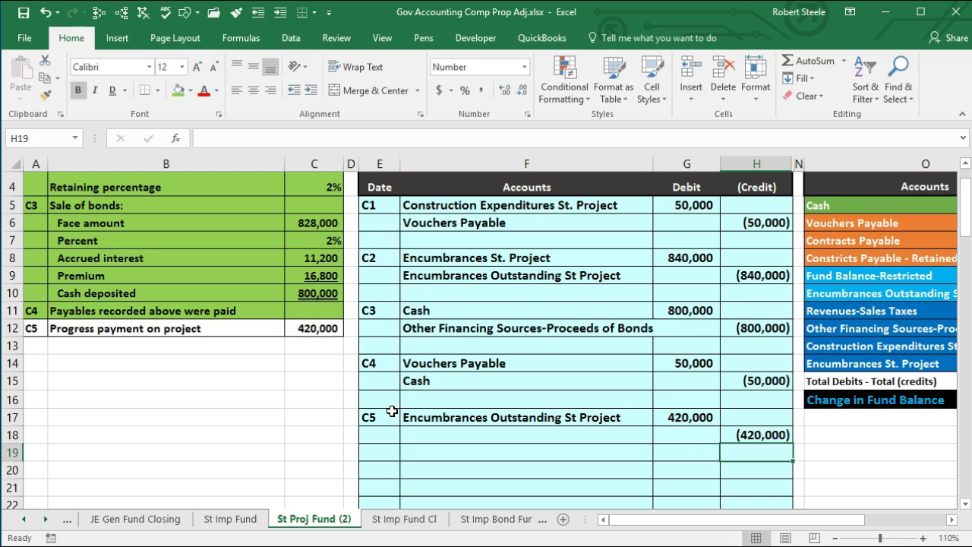
# Copy the Encumbrances St. Project account name from O14 and paste it as values into F18 for the C5 credit line.
pyautogui.press('Right')
pyautogui.press('Right')
pyautogui.press('Right')
pyautogui.press('Right')
pyautogui.press('Right')
pyautogui.press('Right')
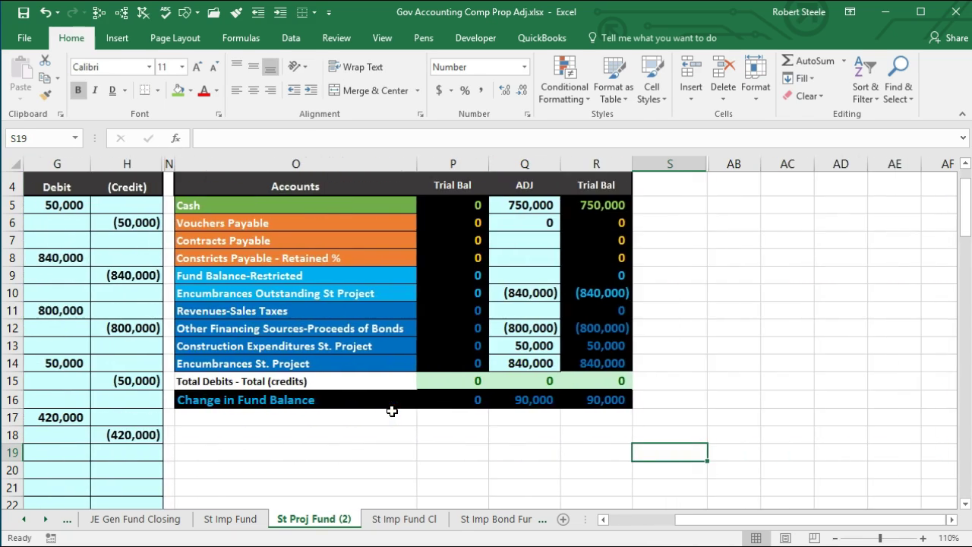
pyautogui.press('Left')
pyautogui.press('Left')
pyautogui.press('Left')
pyautogui.press('Left')
pyautogui.press('Left')
pyautogui.press('Left')
pyautogui.press('Left')
pyautogui.press('Left')
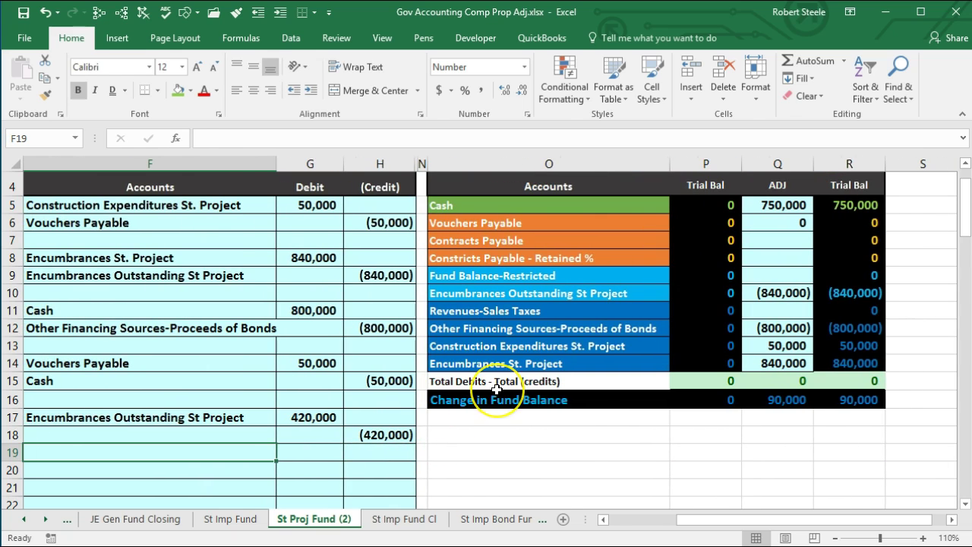
pyautogui.click(509, 361)
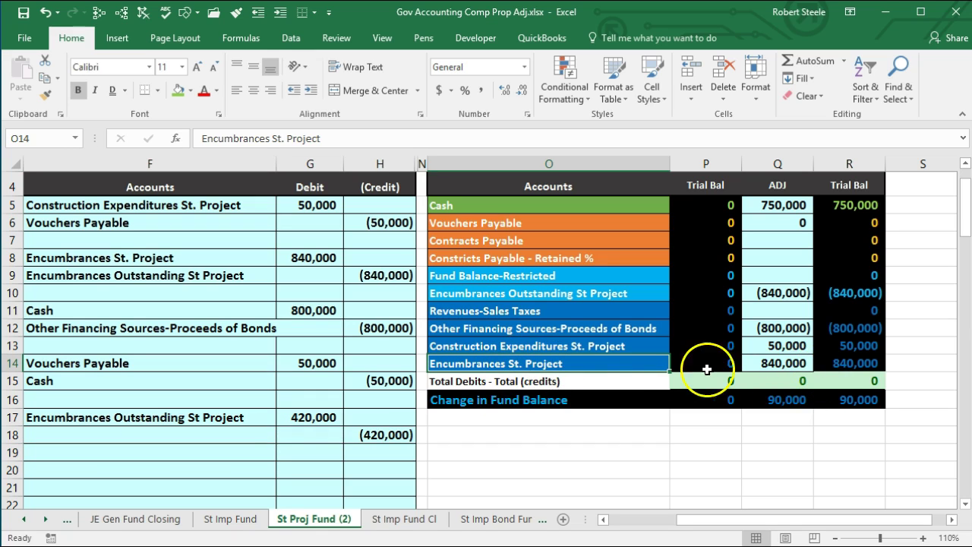
pyautogui.rightClick(628, 363)
pyautogui.click(645, 392)
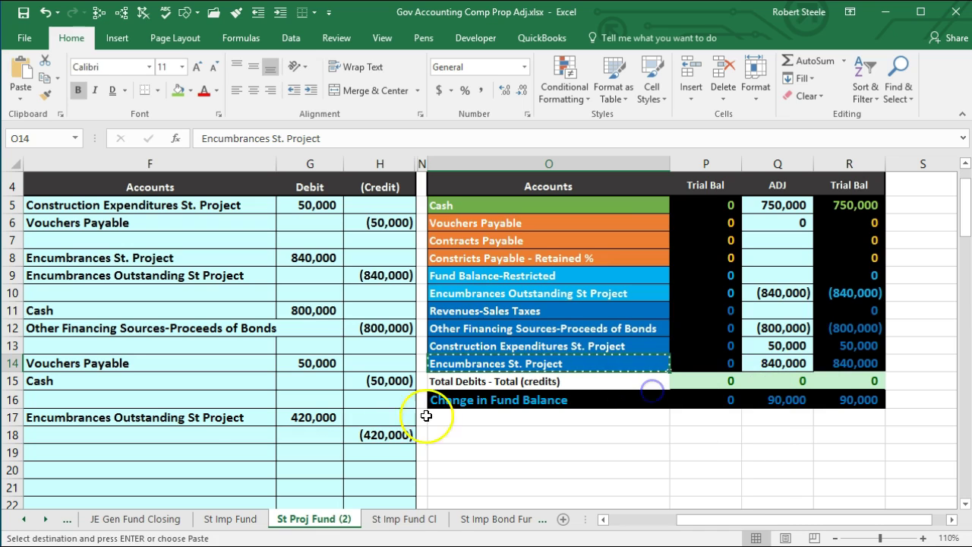
pyautogui.click(178, 432)
pyautogui.rightClick(177, 432)
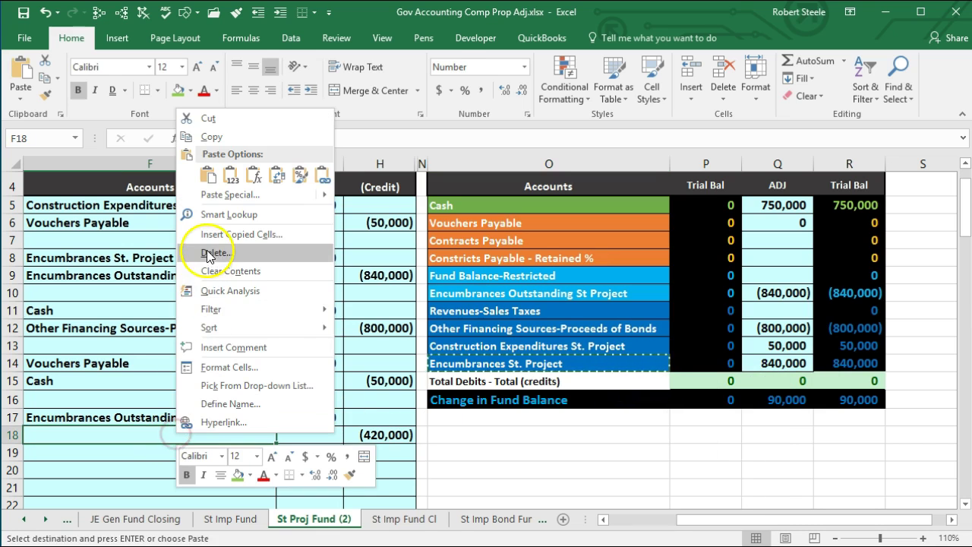
pyautogui.click(229, 177)
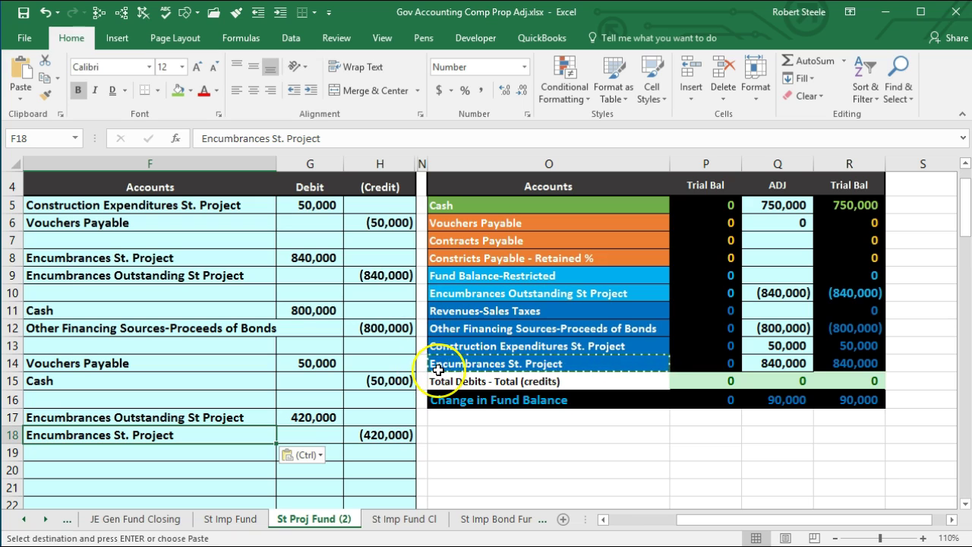
# Post the C5 debit to the Encumbrances Outstanding St Project adjustment cell Q10 by extending its formula to =H9+G17.
pyautogui.click(782, 292)
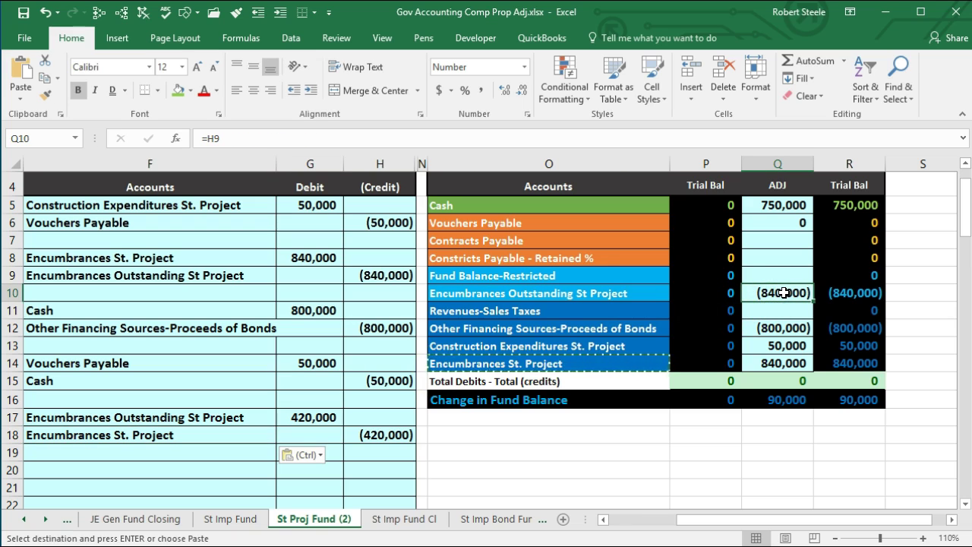
pyautogui.doubleClick(783, 292)
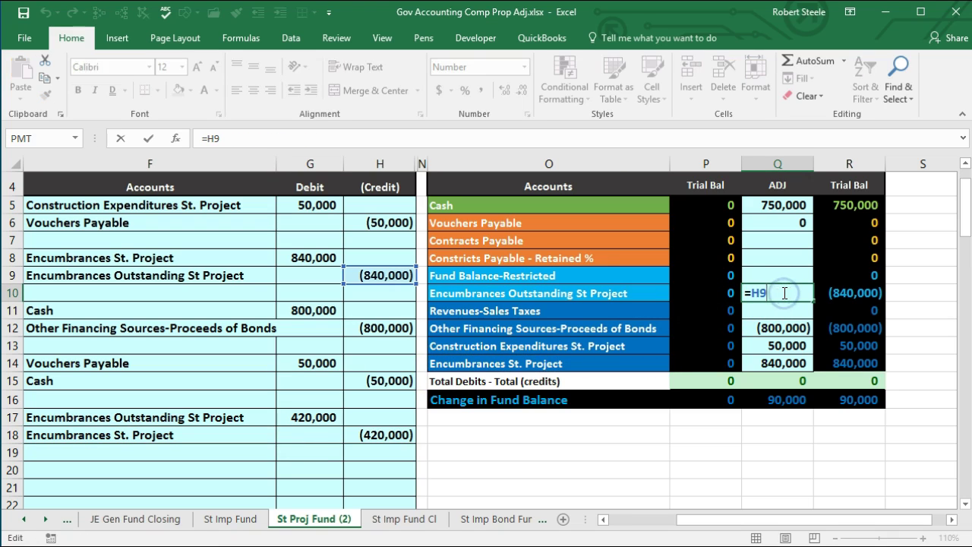
pyautogui.write('+')
pyautogui.click(322, 416)
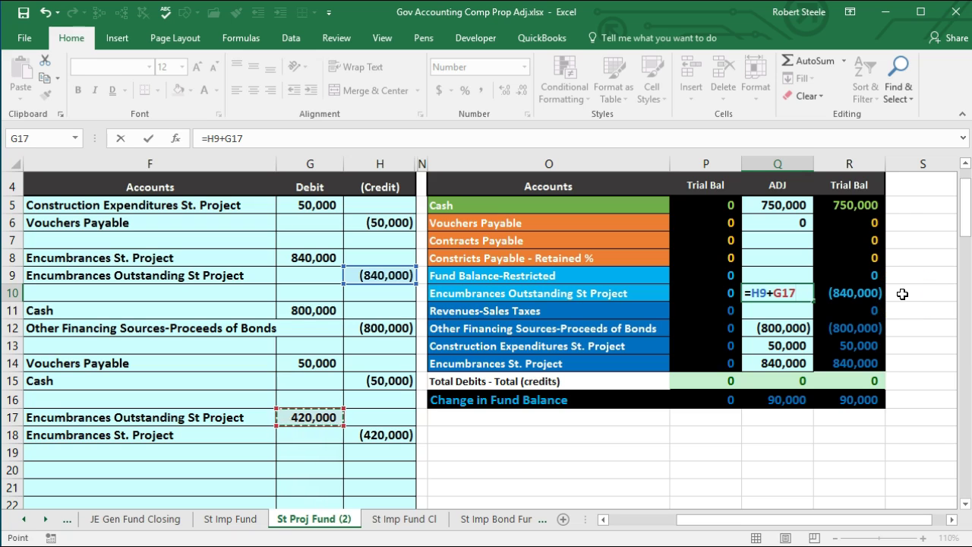
pyautogui.press('Return')
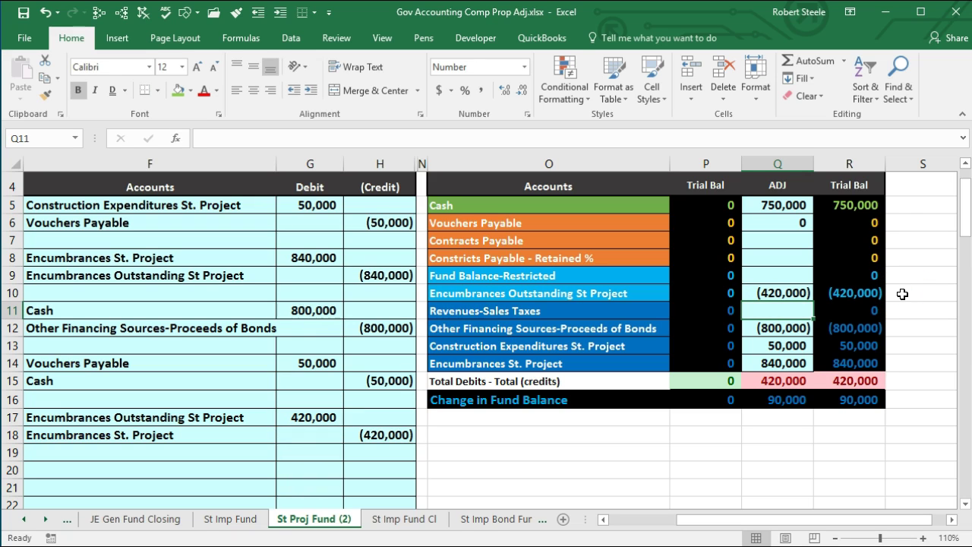
# Post the C5 credit to the Encumbrances St. Project adjustment cell Q14 by extending its formula to =G8+H18.
pyautogui.click(768, 363)
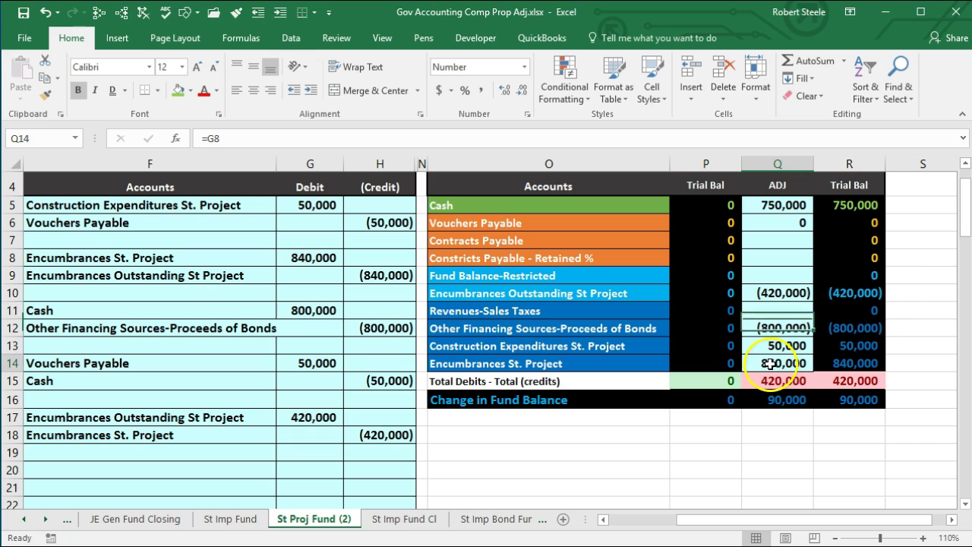
pyautogui.doubleClick(770, 366)
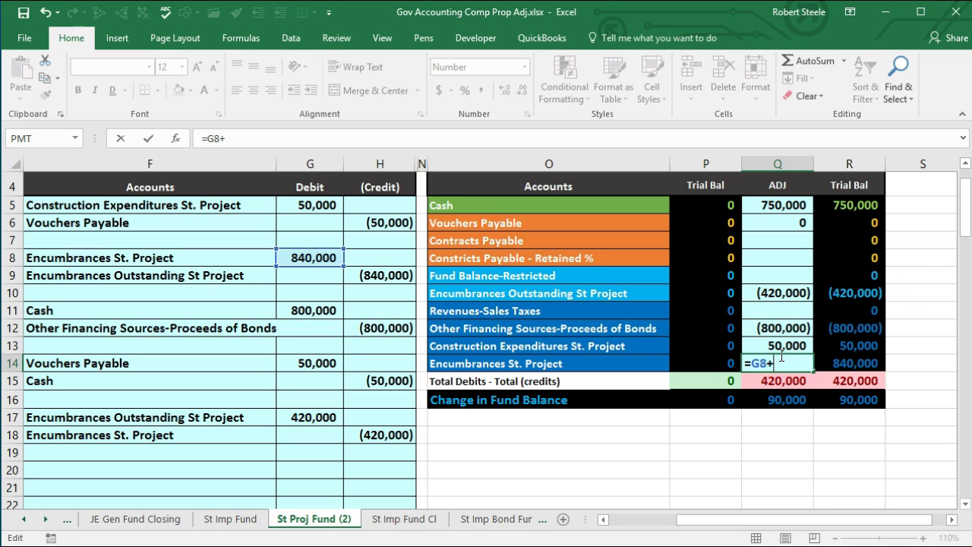
pyautogui.click(384, 438)
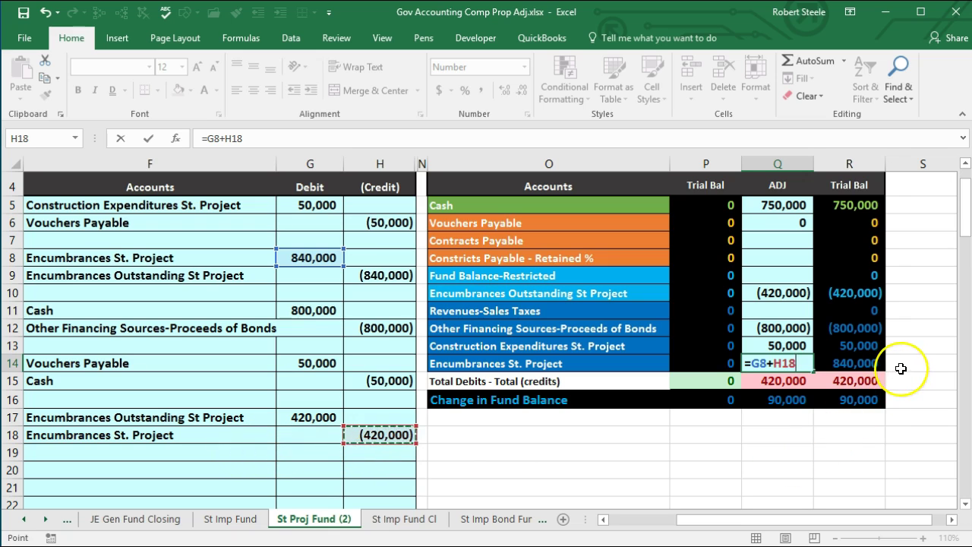
pyautogui.press('Return')
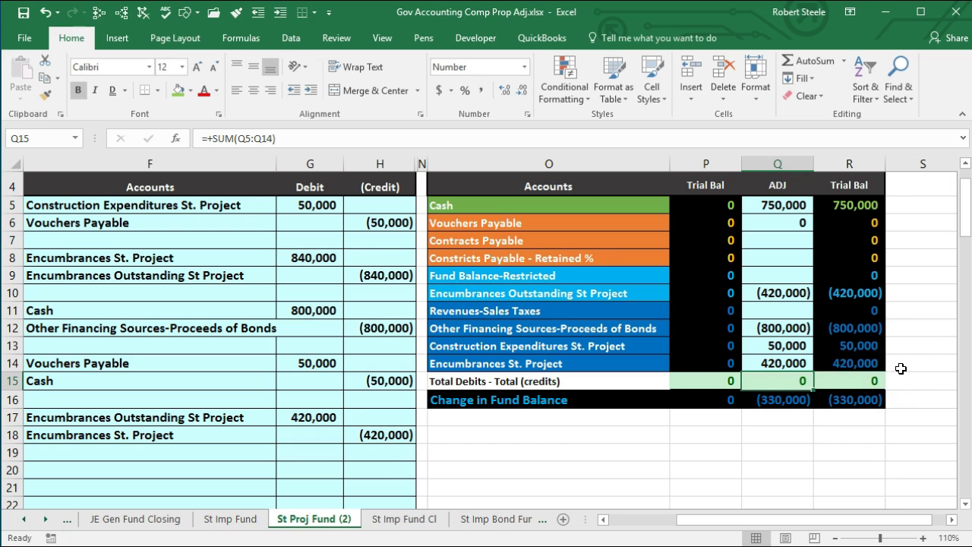
# Check the ending encumbrance balances in R10 and R14 and review the C5 progress payment against its journal entry.
pyautogui.click(867, 297)
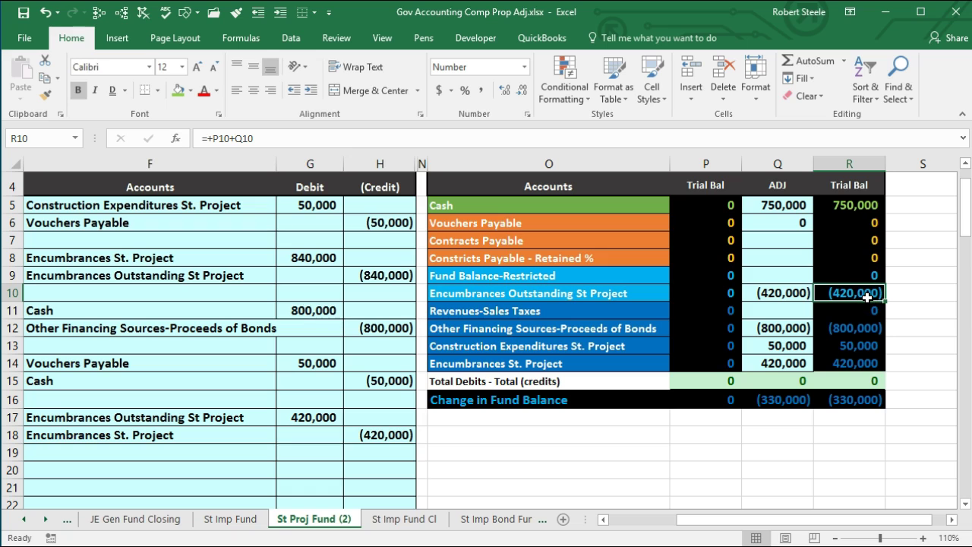
pyautogui.click(858, 363)
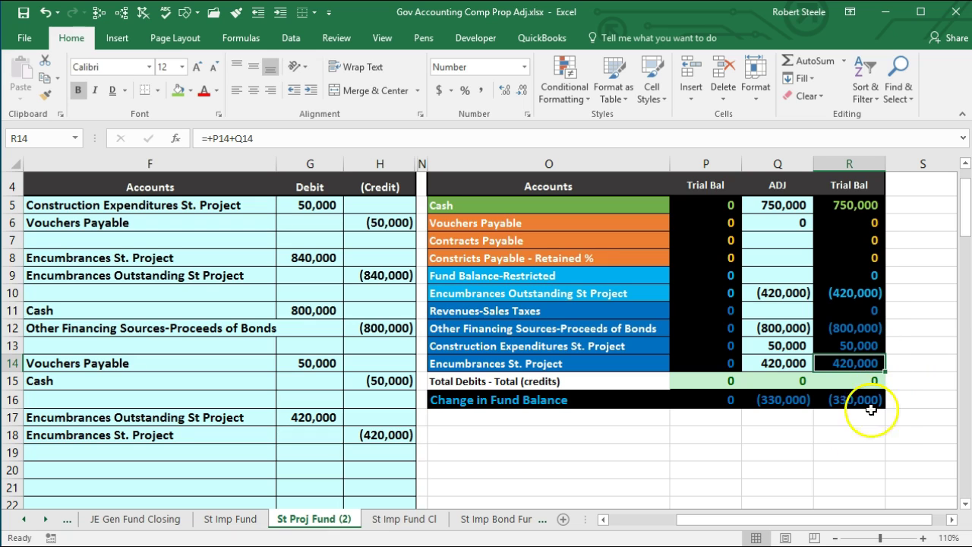
pyautogui.moveTo(815, 522); pyautogui.dragTo(667, 521)
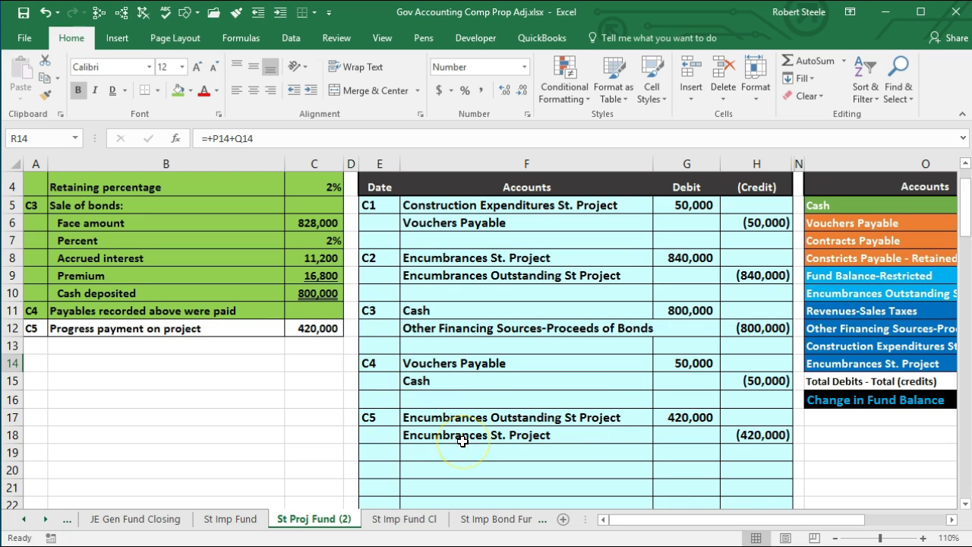
pyautogui.moveTo(720, 519); pyautogui.dragTo(739, 517)
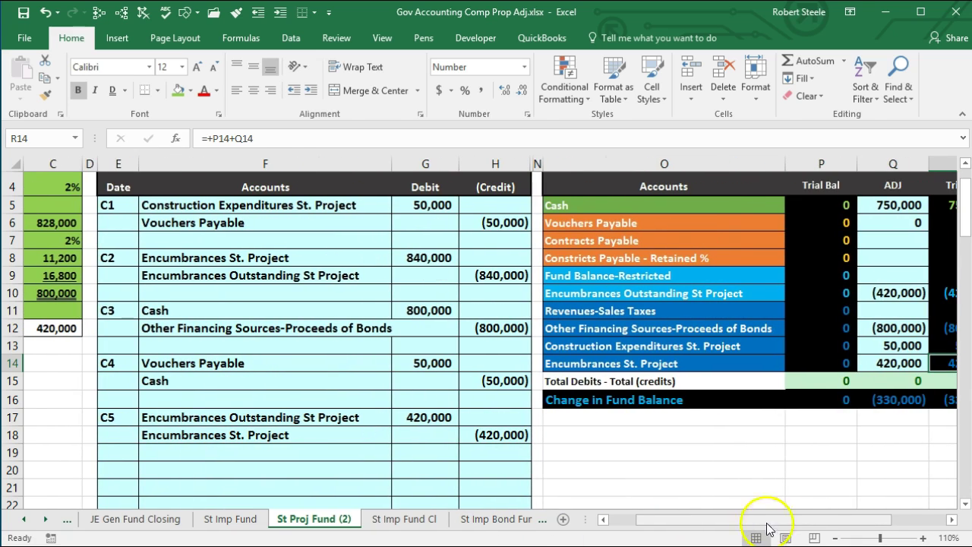
pyautogui.click(951, 520)
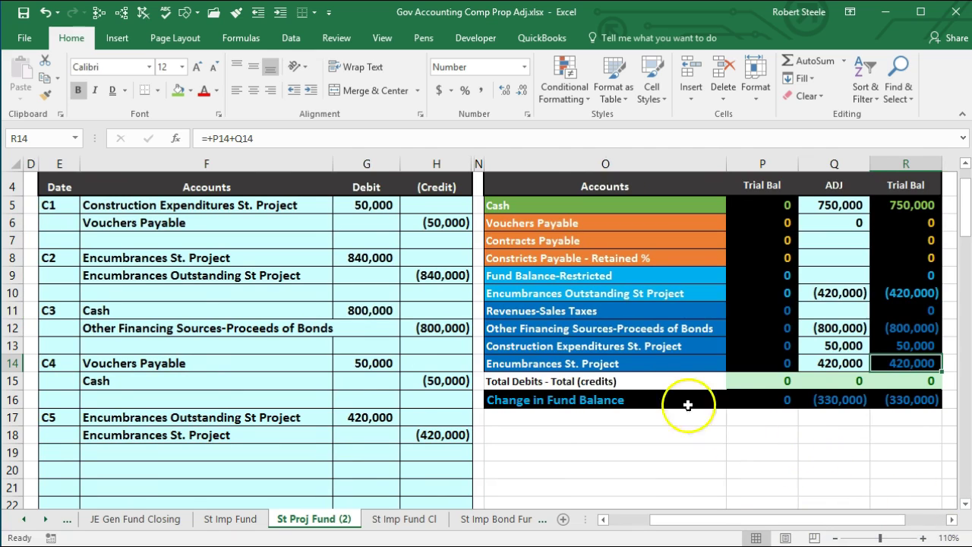
pyautogui.click(620, 365)
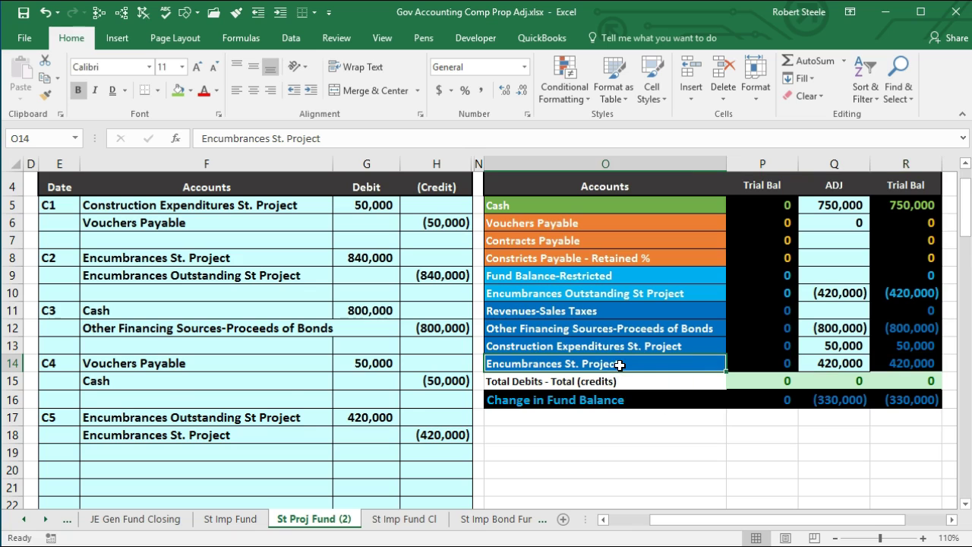
# Copy the Construction Expenditures St. Project account name from O13 and paste it as values into F20 for the second C5 entry.
pyautogui.scroll(-1, 638, 342)
pyautogui.click(651, 321)
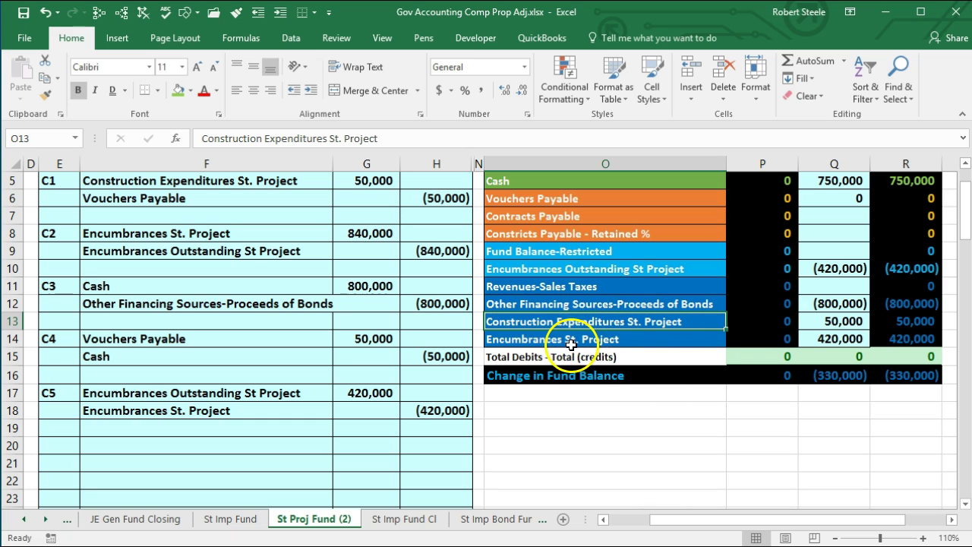
pyautogui.rightClick(589, 325)
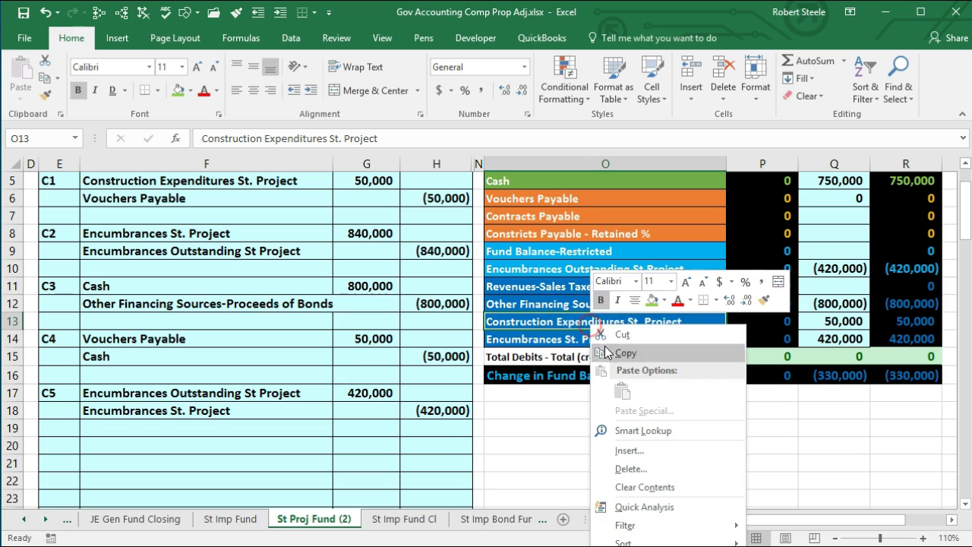
pyautogui.click(609, 352)
pyautogui.click(119, 445)
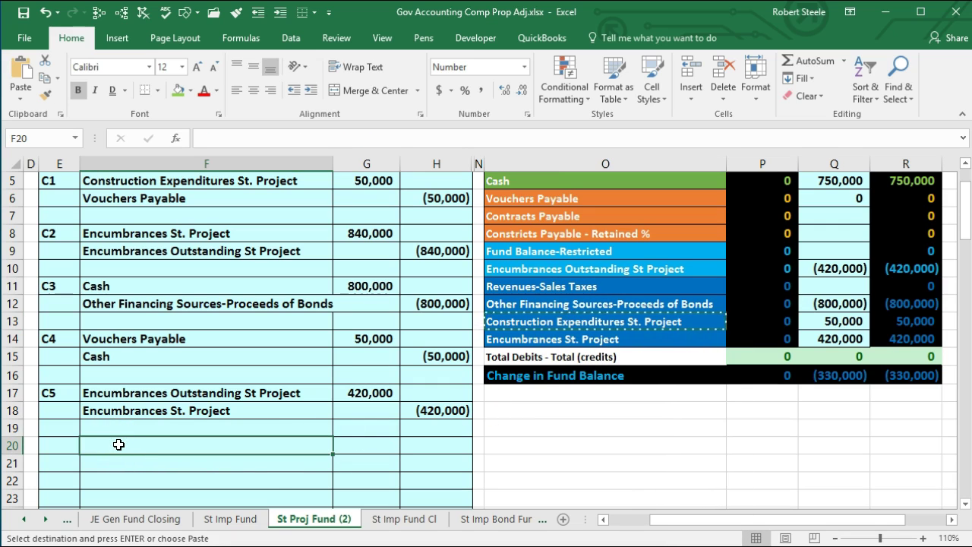
pyautogui.rightClick(119, 445)
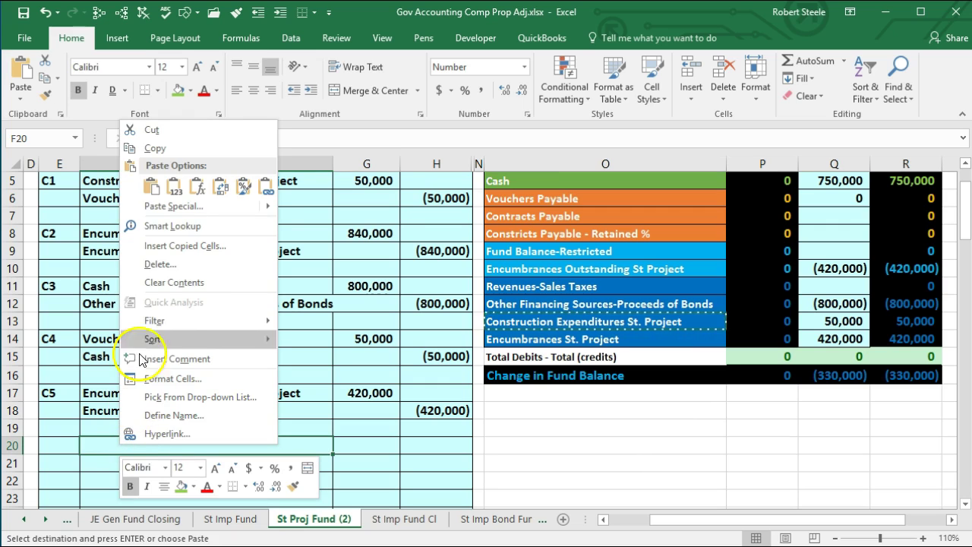
pyautogui.click(174, 186)
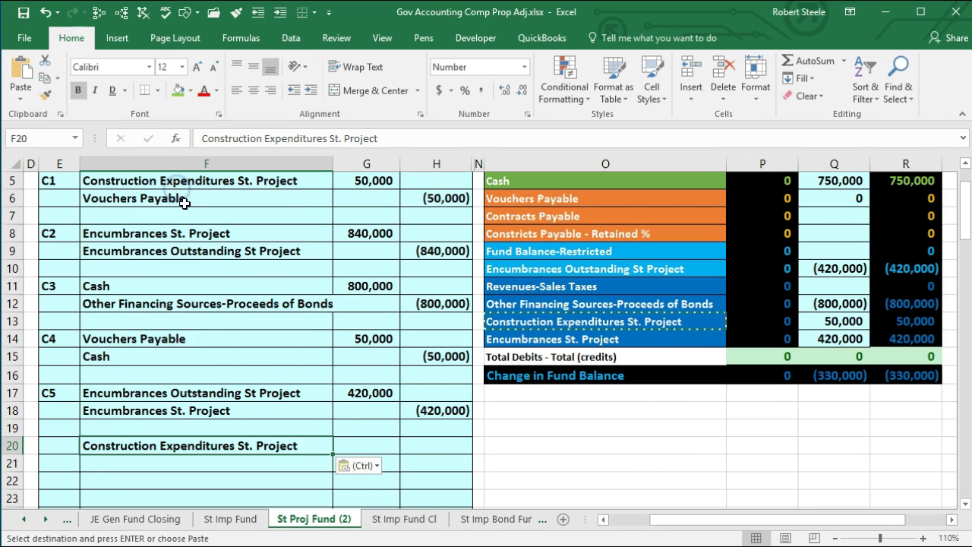
# Enter the Construction Expenditures debit in G20 by linking it to the encumbrance reversal amount in G17.
pyautogui.click(375, 446)
pyautogui.write('=')
pyautogui.press('Up')
pyautogui.press('Up')
pyautogui.press('Up')
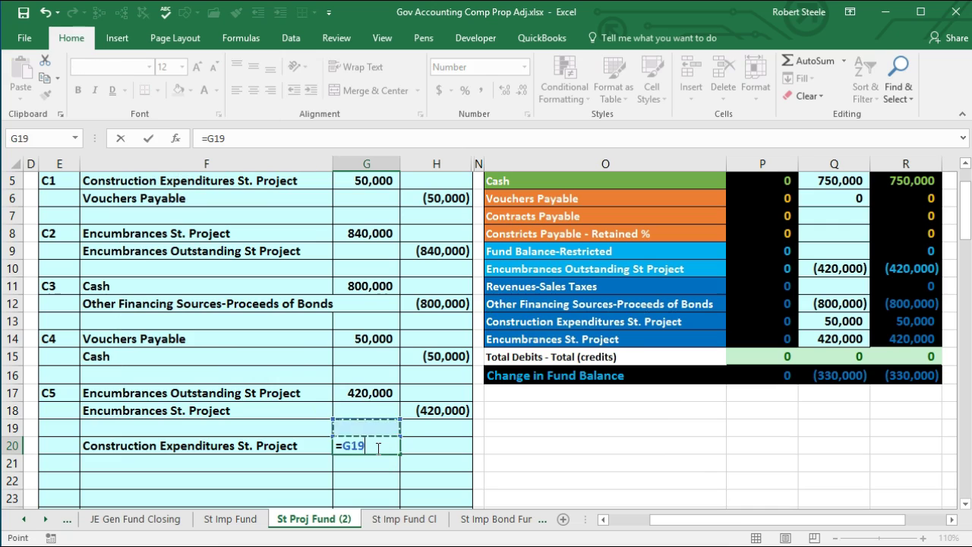
pyautogui.press('Return')
pyautogui.press('Right')
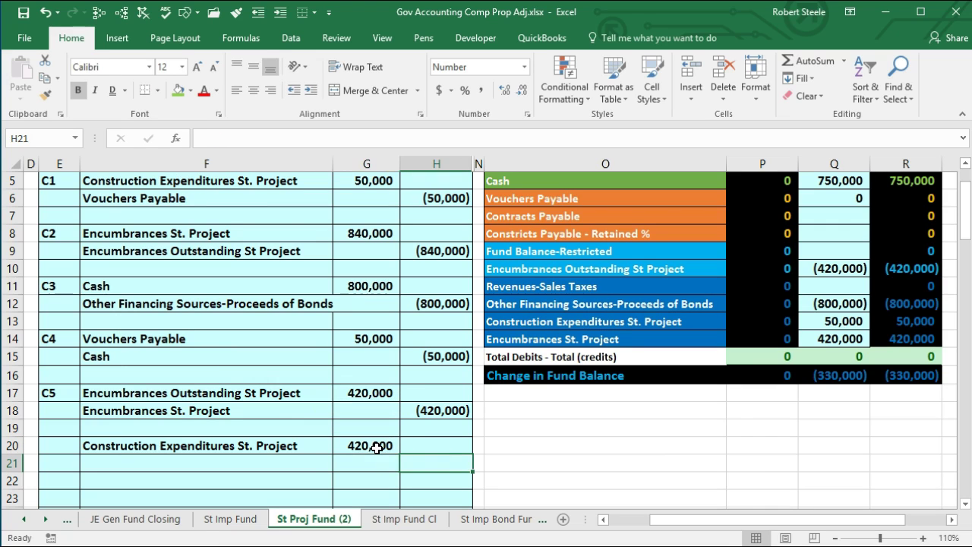
# Enter the C5 credit in H21 as the negative of the Construction Expenditures debit, =-G20.
pyautogui.write('-')
pyautogui.click(376, 448)
pyautogui.press('Return')
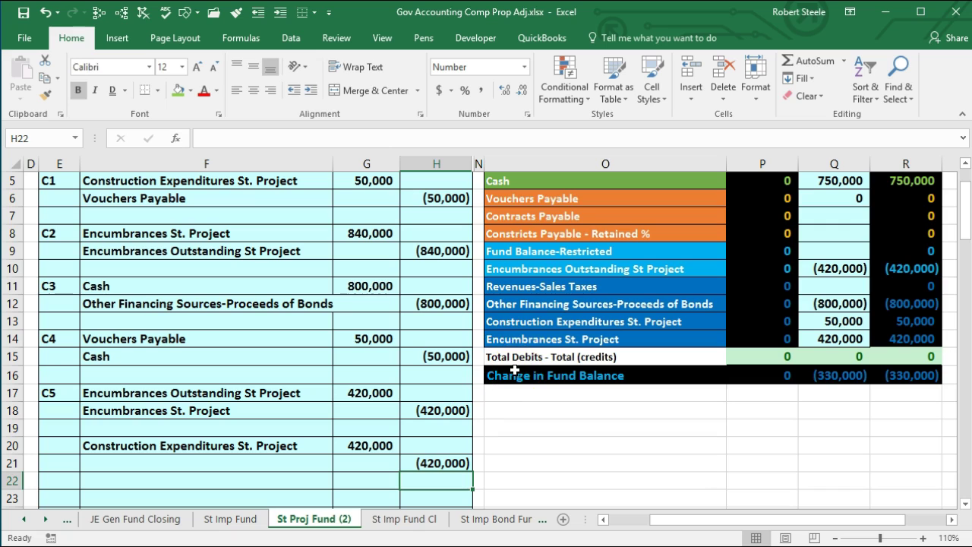
# Copy the Contracts Payable account name from O7 and paste it as values into F21 for the C5 credit line.
pyautogui.click(592, 216)
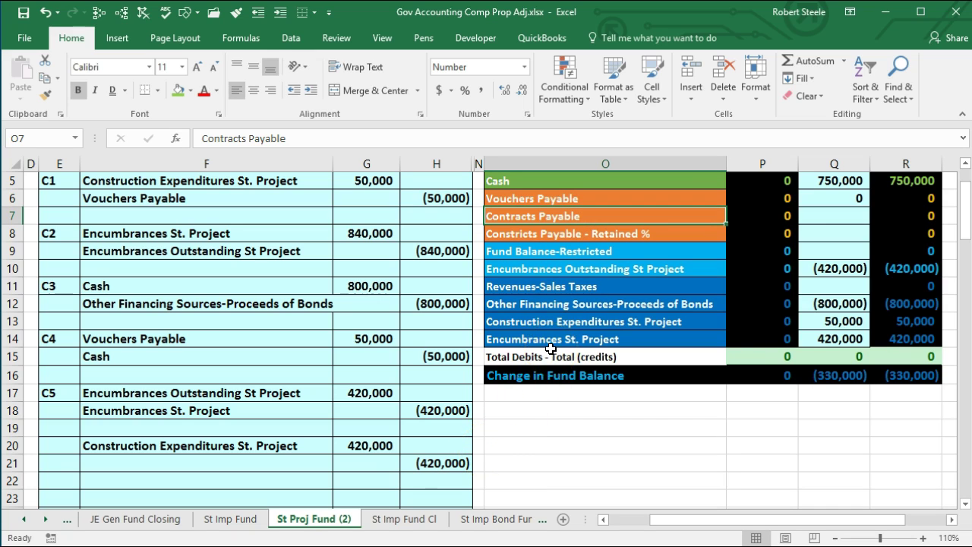
pyautogui.rightClick(597, 217)
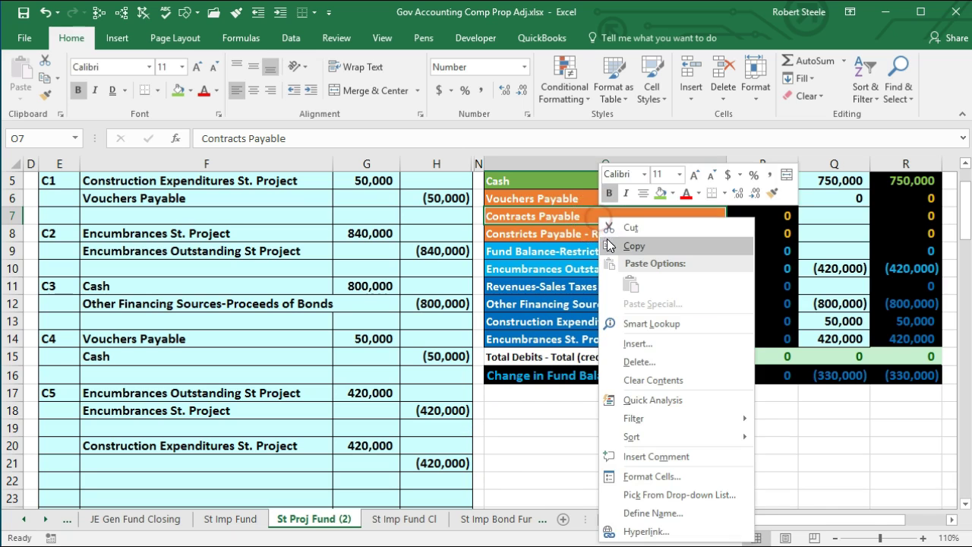
pyautogui.click(675, 246)
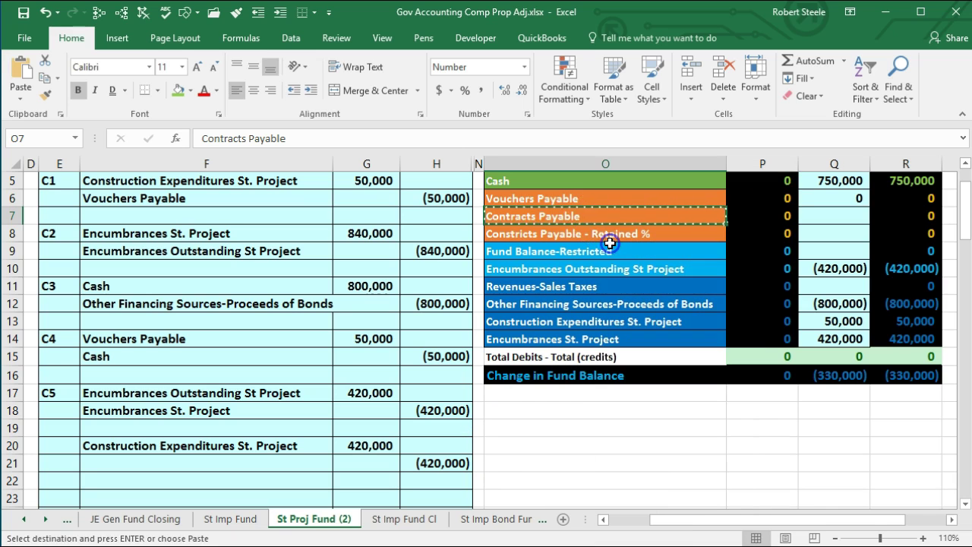
pyautogui.rightClick(210, 464)
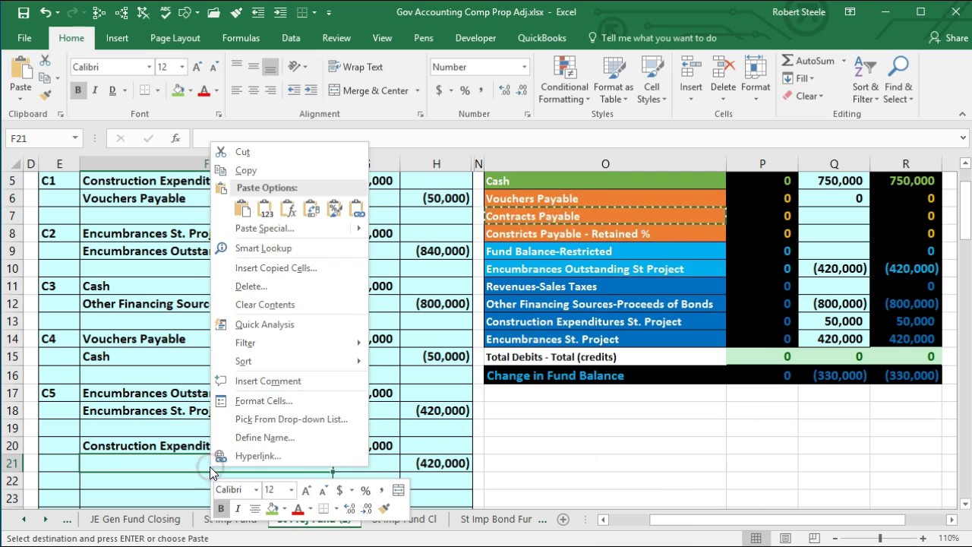
pyautogui.click(268, 205)
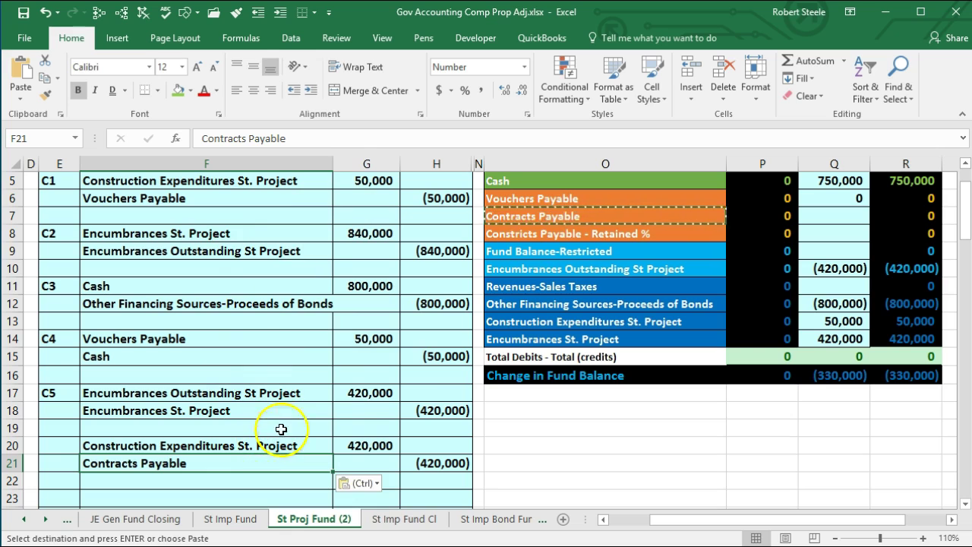
# Post the C5 debit to the Construction Expenditures St. Project adjustment cell Q13 by extending its formula to =G5+G20.
pyautogui.click(824, 320)
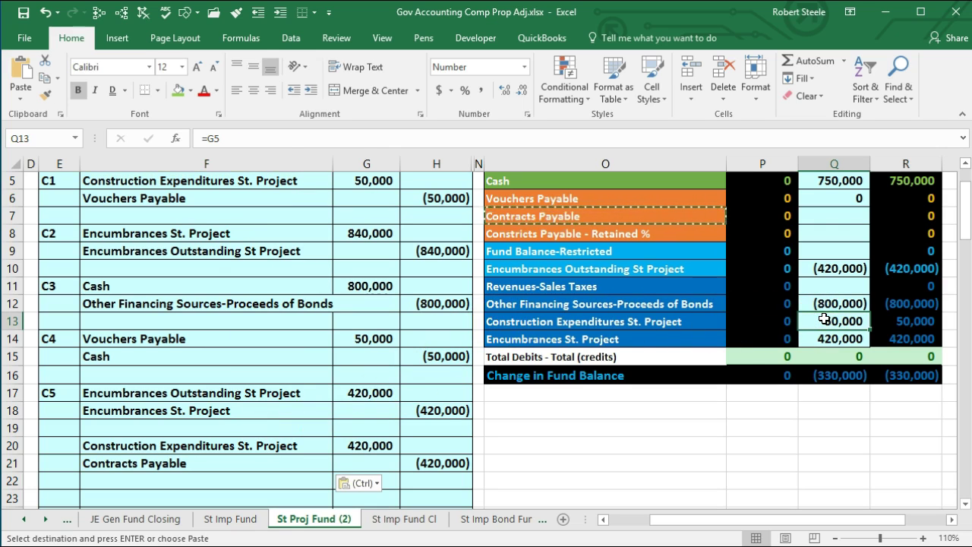
pyautogui.doubleClick(824, 321)
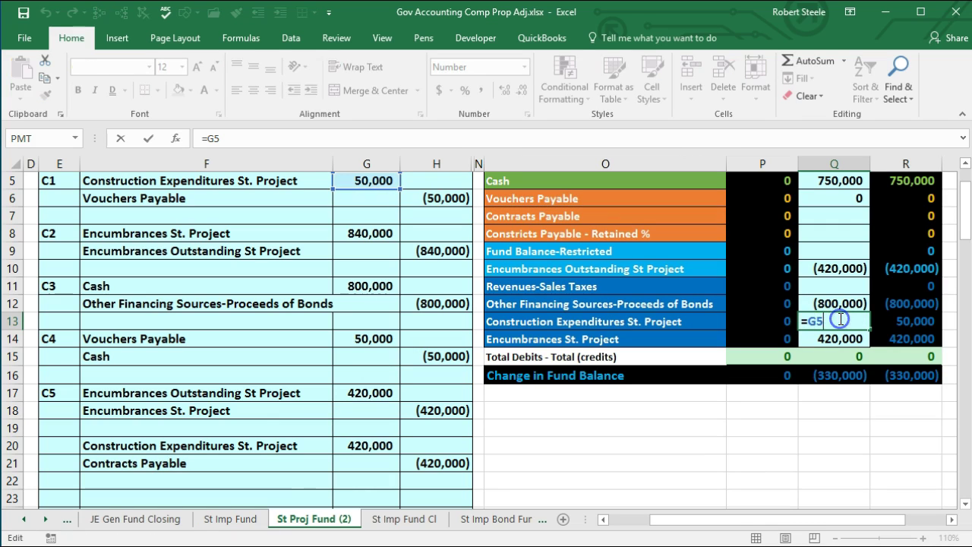
pyautogui.write('+')
pyautogui.click(369, 445)
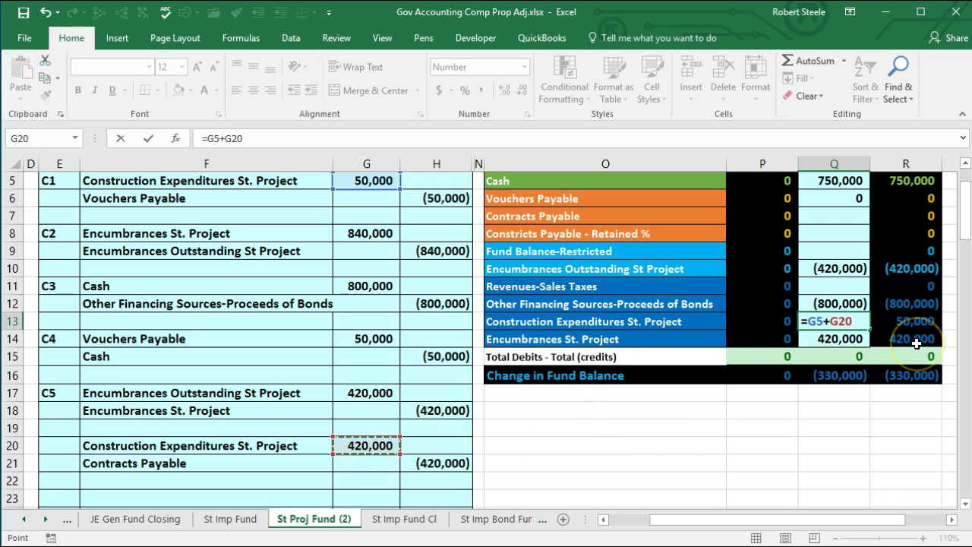
pyautogui.press('Return')
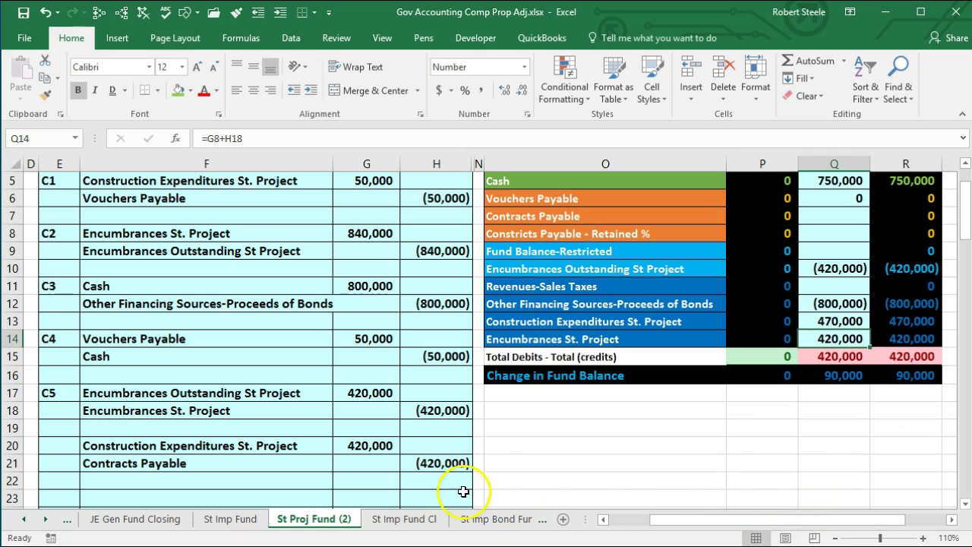
# Post the C5 credit to the Contracts Payable adjustment cell Q7 with the formula =H21.
pyautogui.click(437, 465)
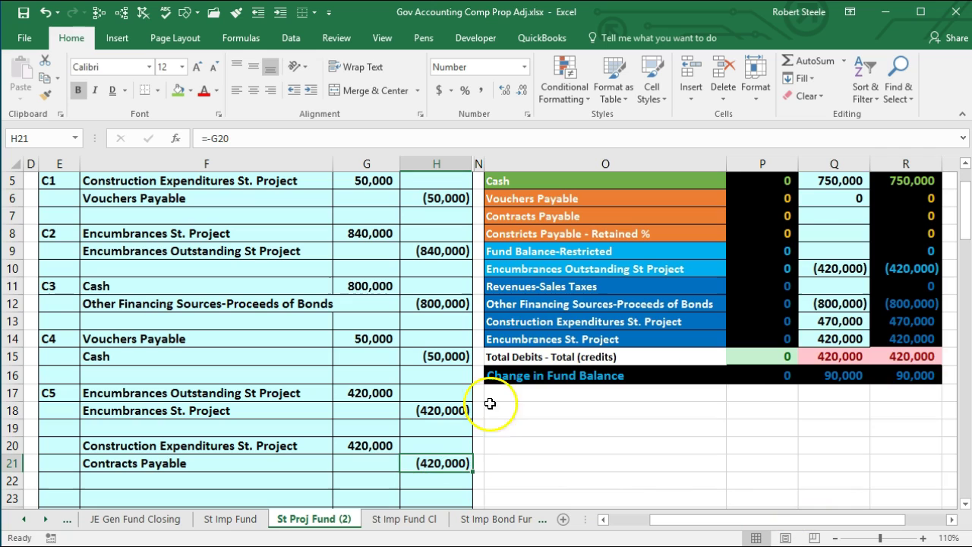
pyautogui.click(822, 214)
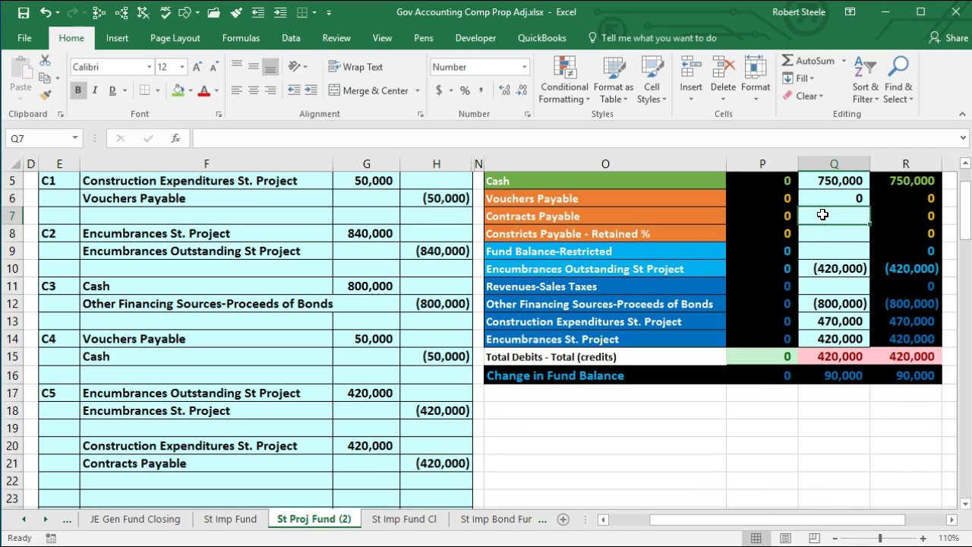
pyautogui.write('=')
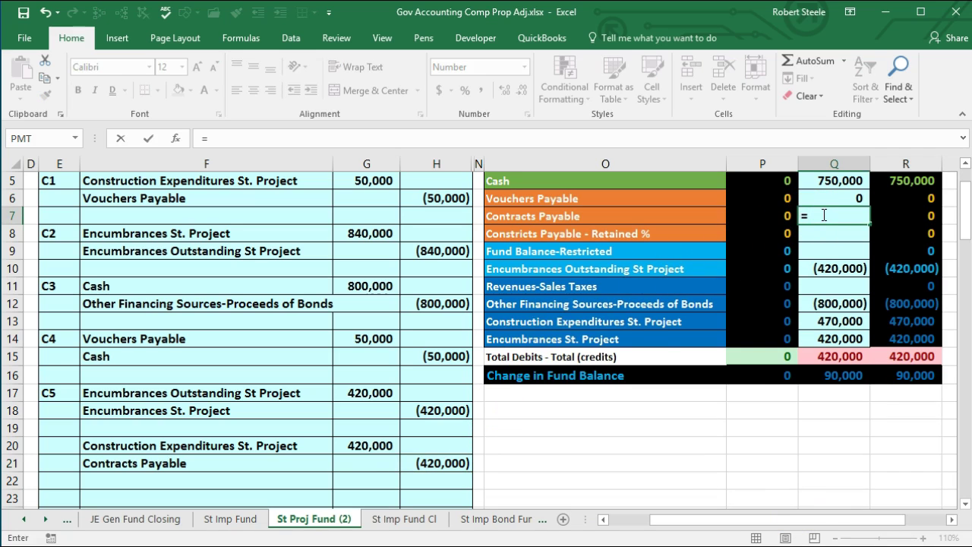
pyautogui.click(447, 463)
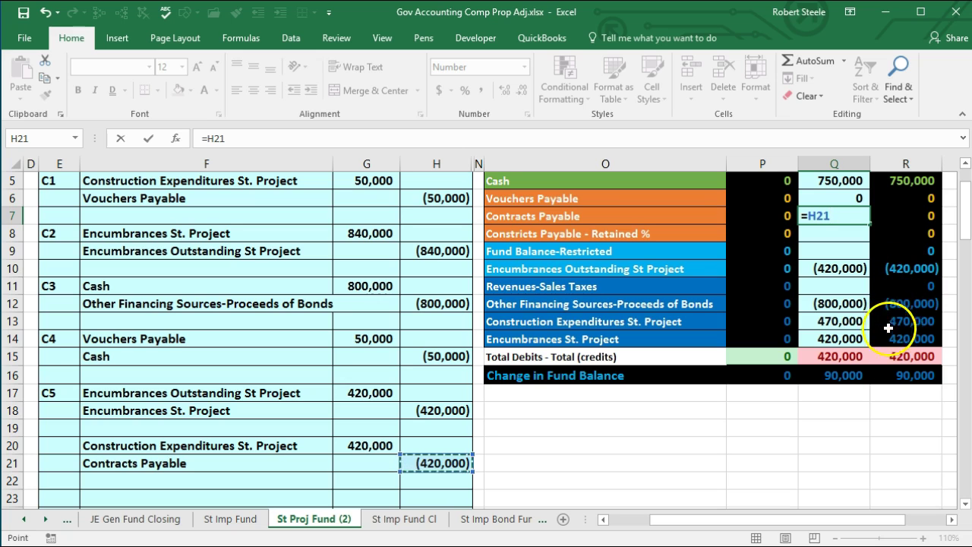
pyautogui.press('Return')
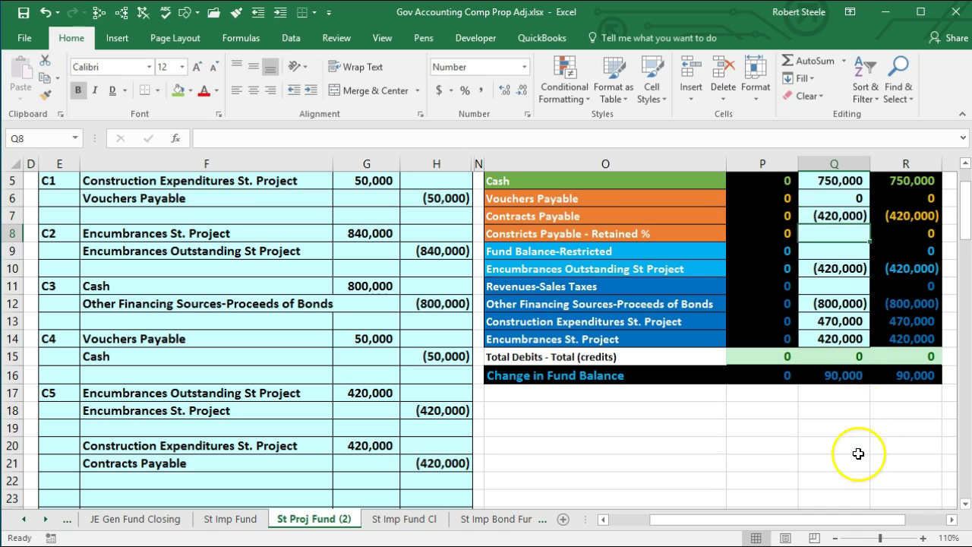
# Review the C5 progress payment and the 2% retaining percentage in the transaction list beside the journal entries.
pyautogui.moveTo(813, 520); pyautogui.dragTo(676, 526)
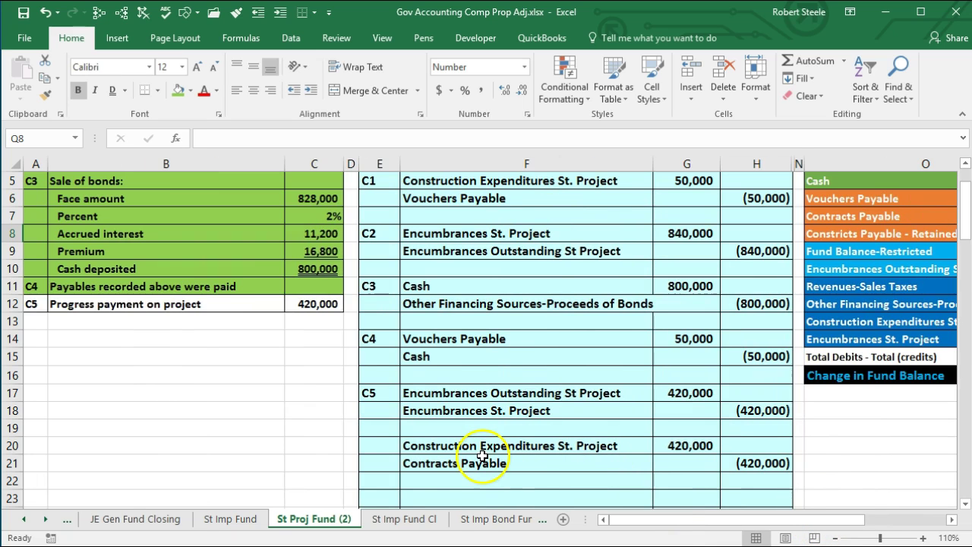
pyautogui.scroll(1, 356, 448)
pyautogui.scroll(1, 357, 448)
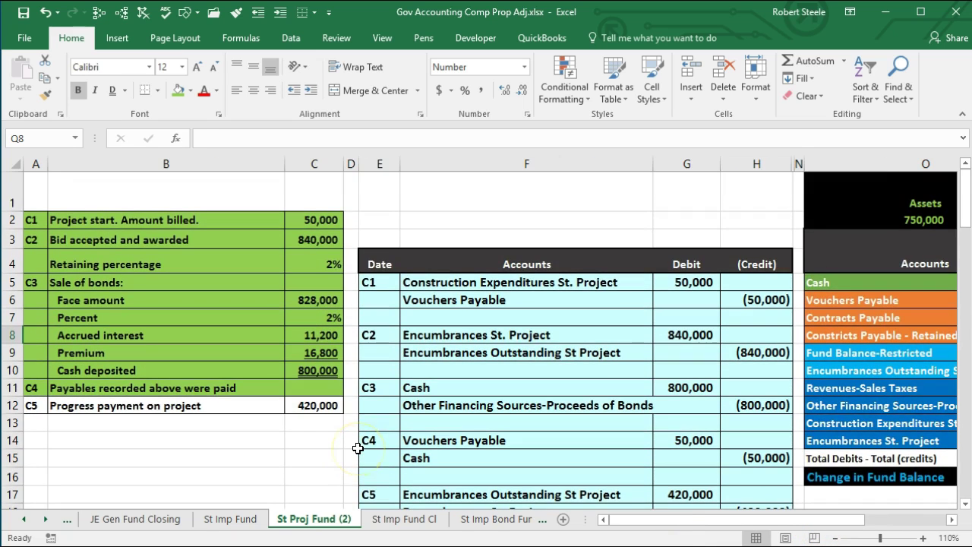